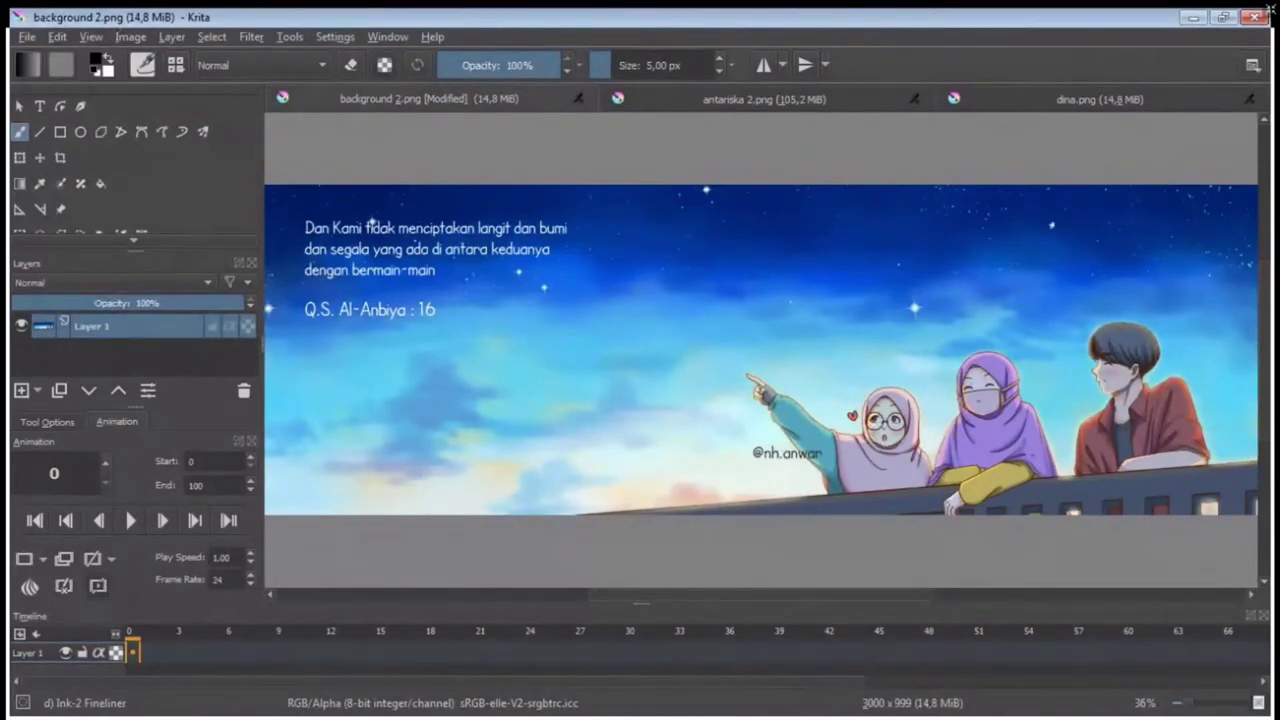
Save the background 2.png document.
key(ctrl+s)
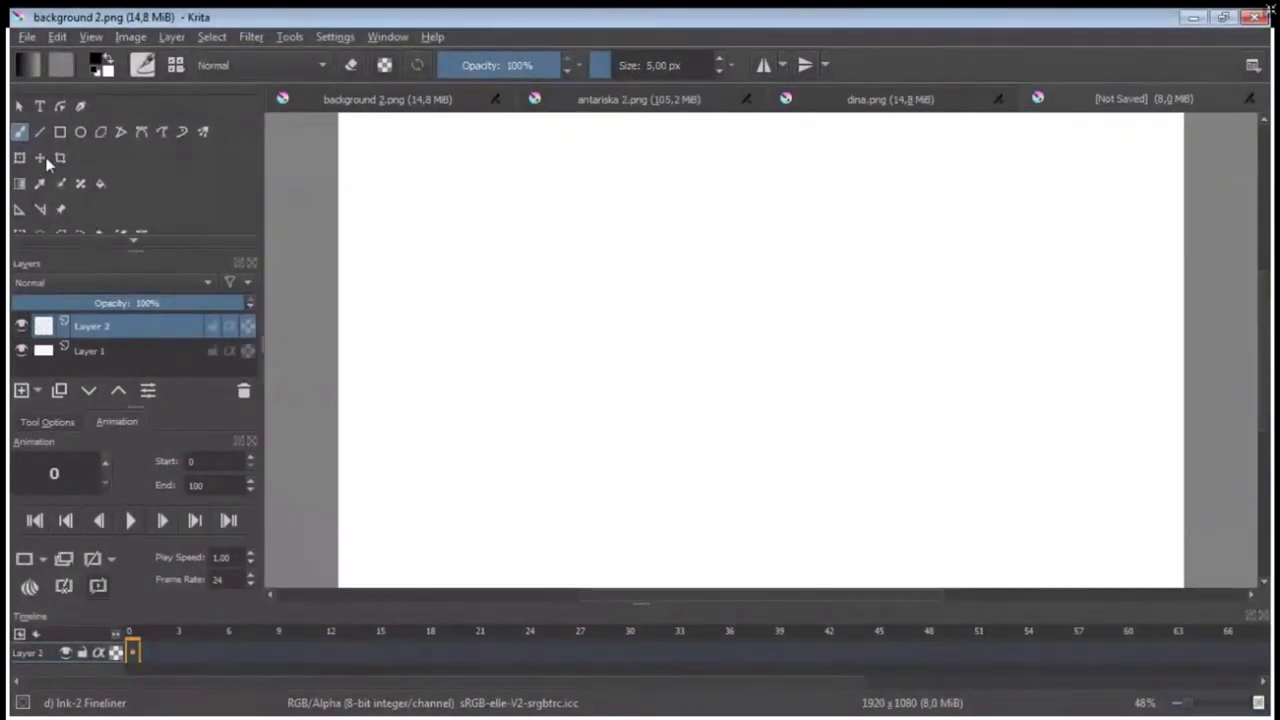
Try the shape selection, text and calligraphy tools, then set the Freehand Brush to 36.20 px.
click(20, 107)
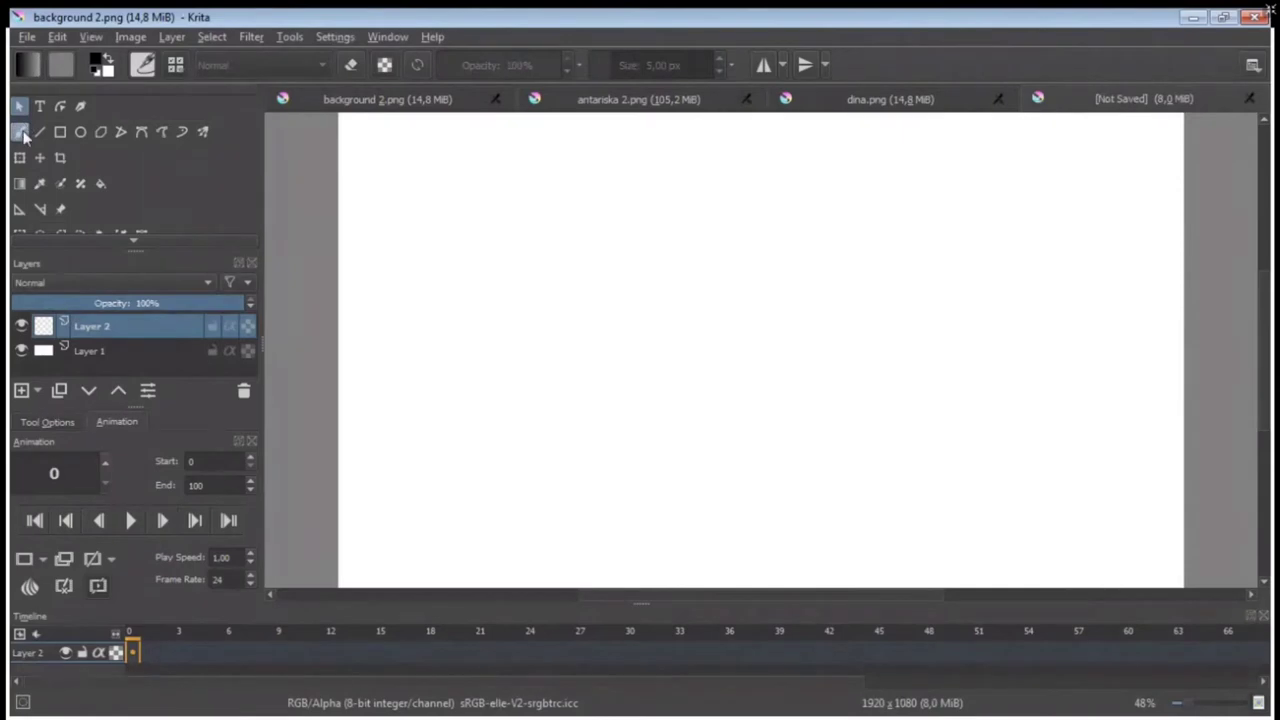
click(40, 107)
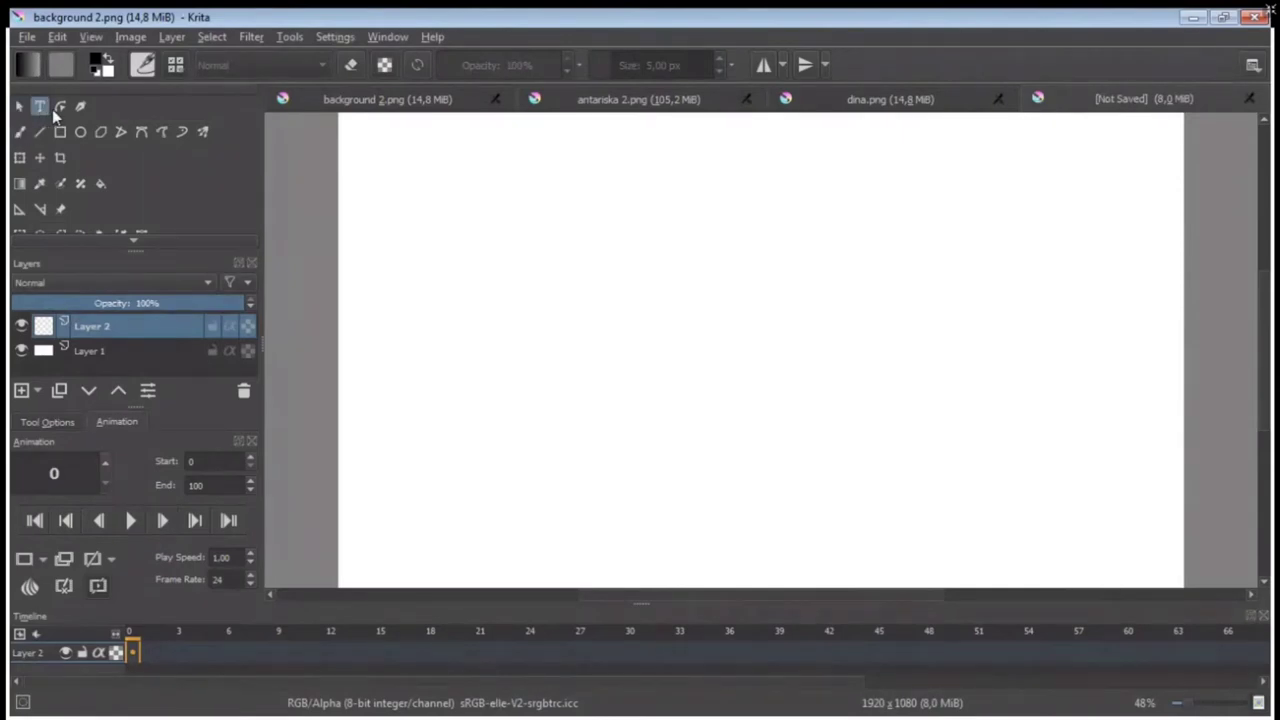
click(82, 108)
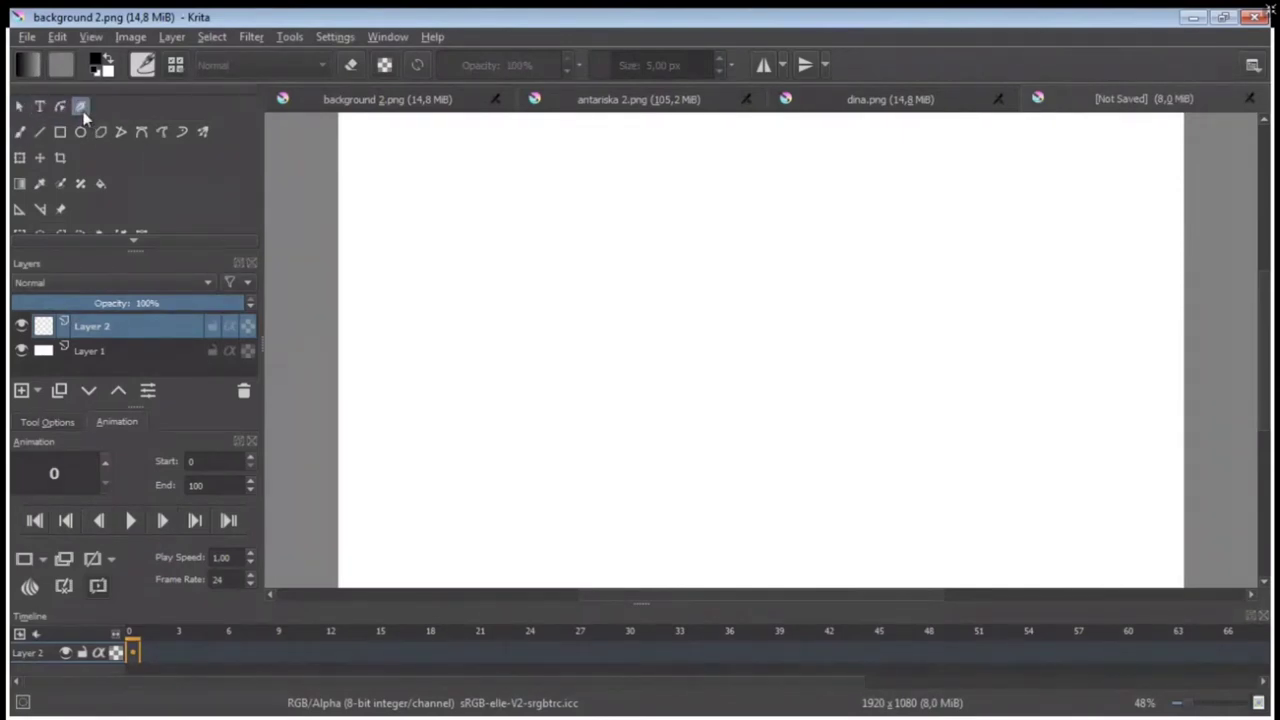
click(20, 133)
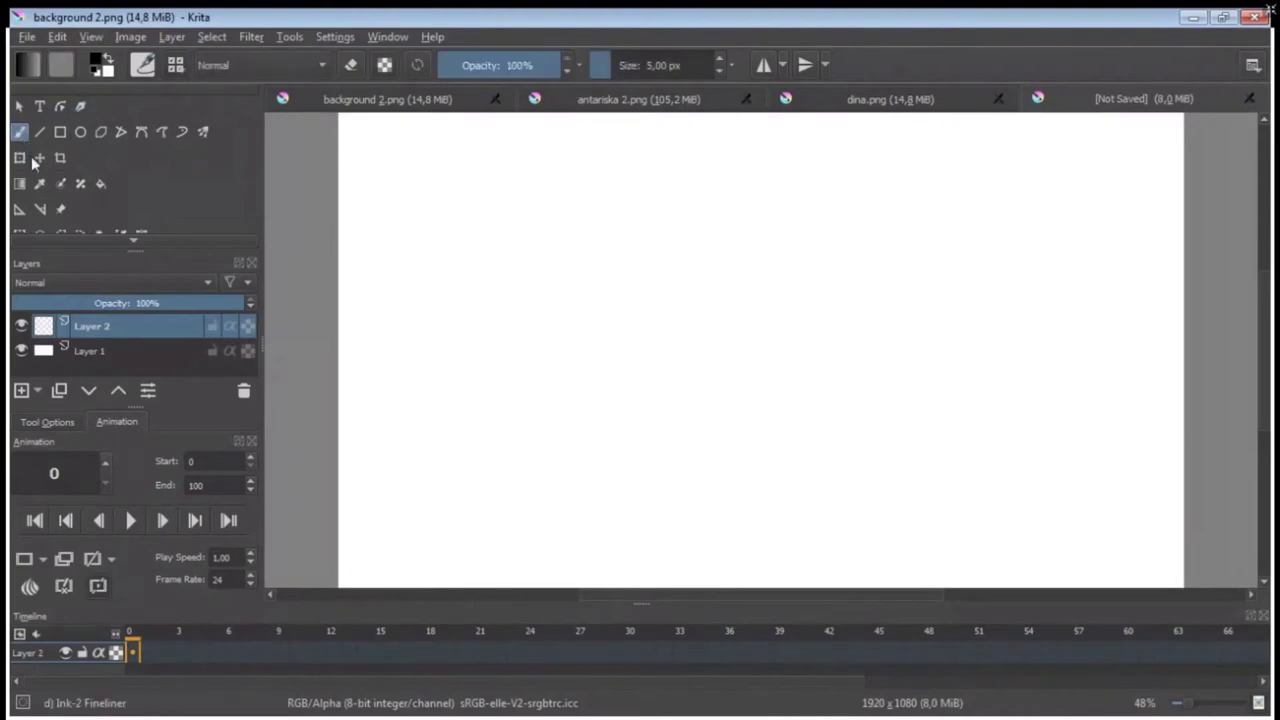
drag(592, 70, 640, 66)
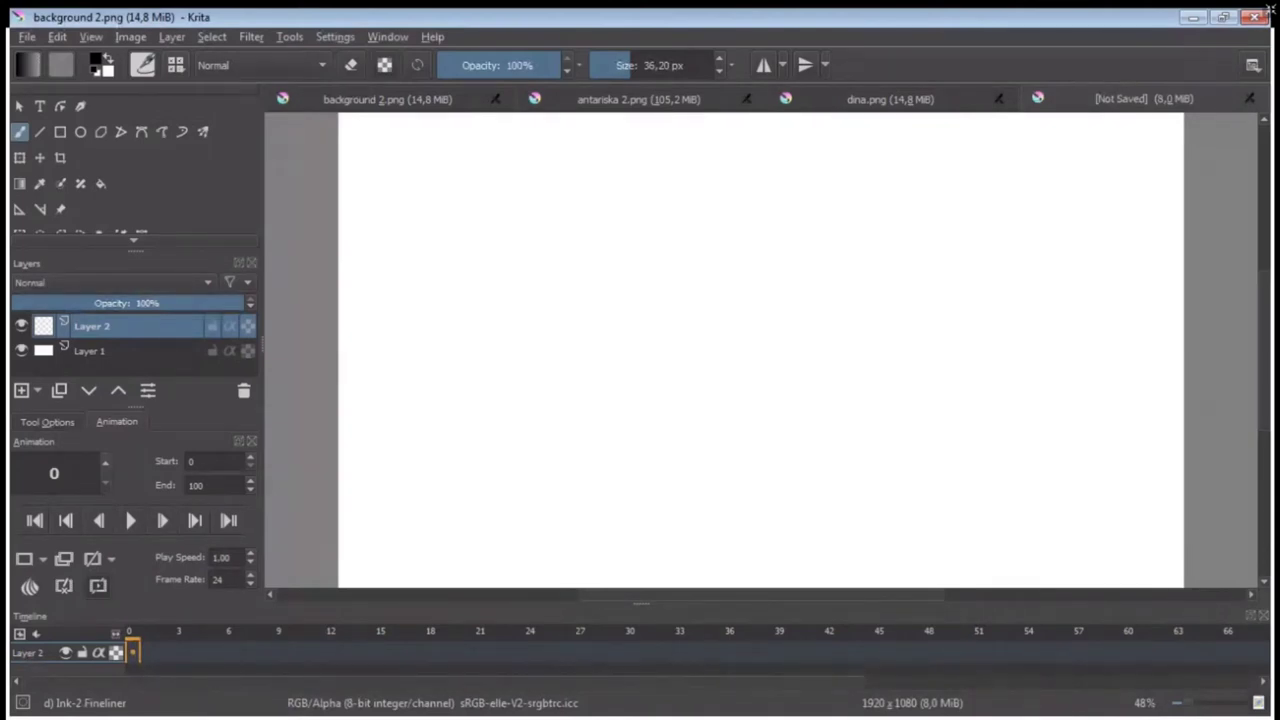
Switch to the Chalk Details brush and paint a chalky spiral with zigzag scribbles over it.
key(period)
key(period)
key(period)
key(period)
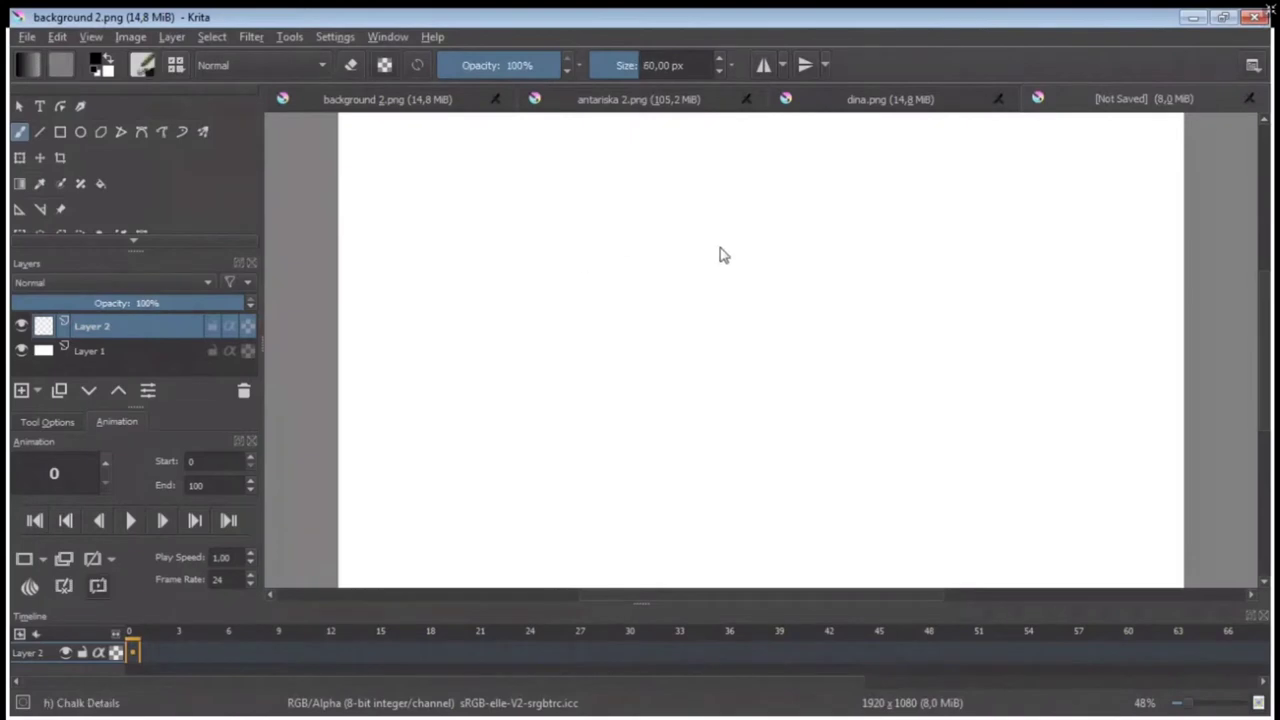
mouse_move(590, 238)
mouse_down()
mouse_move(684, 227)
mouse_move(711, 260)
mouse_move(611, 274)
mouse_move(634, 297)
mouse_move(739, 302)
mouse_move(620, 352)
mouse_move(679, 434)
mouse_up()
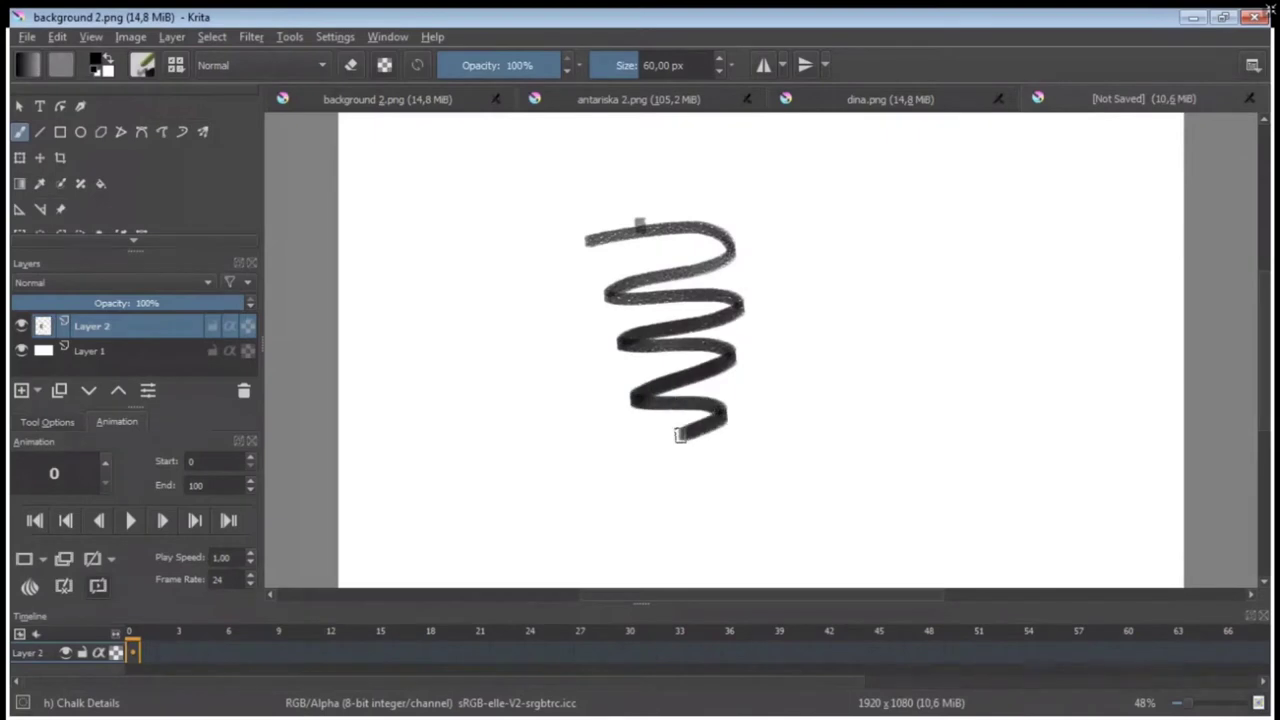
drag(680, 435, 623, 213)
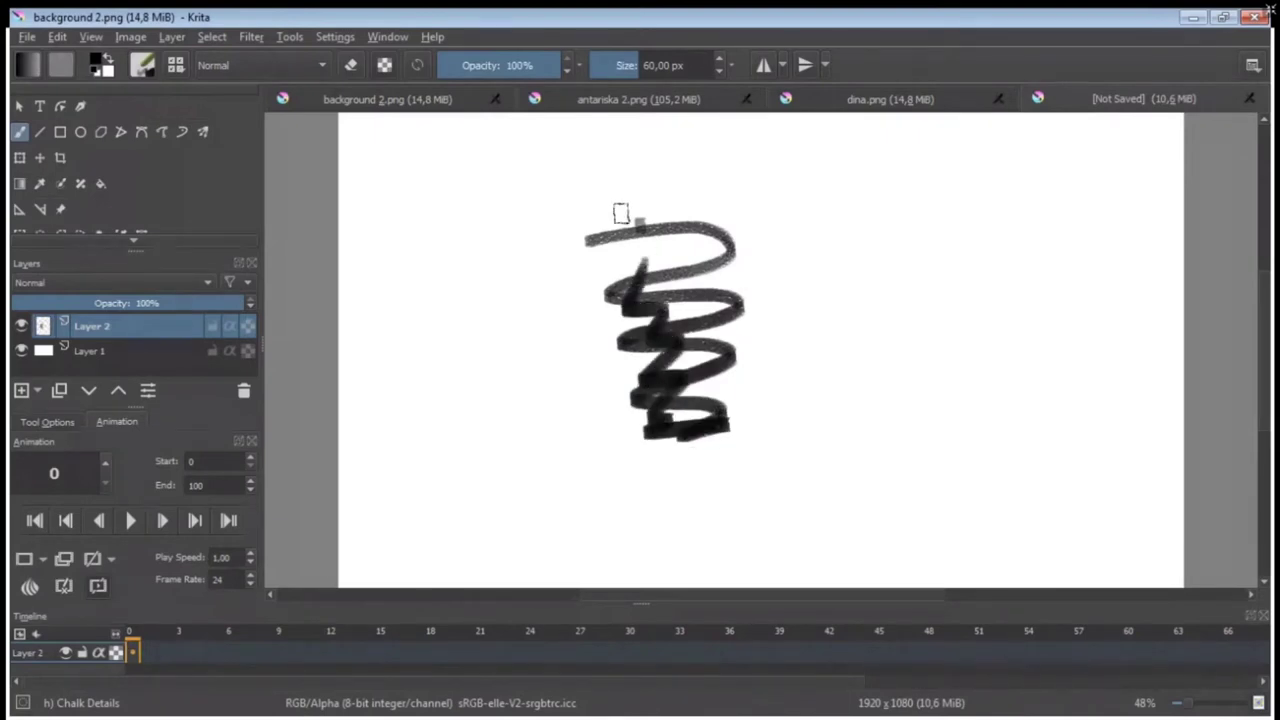
mouse_move(571, 246)
mouse_down()
mouse_move(590, 260)
mouse_move(575, 248)
mouse_move(640, 240)
mouse_move(591, 249)
mouse_up()
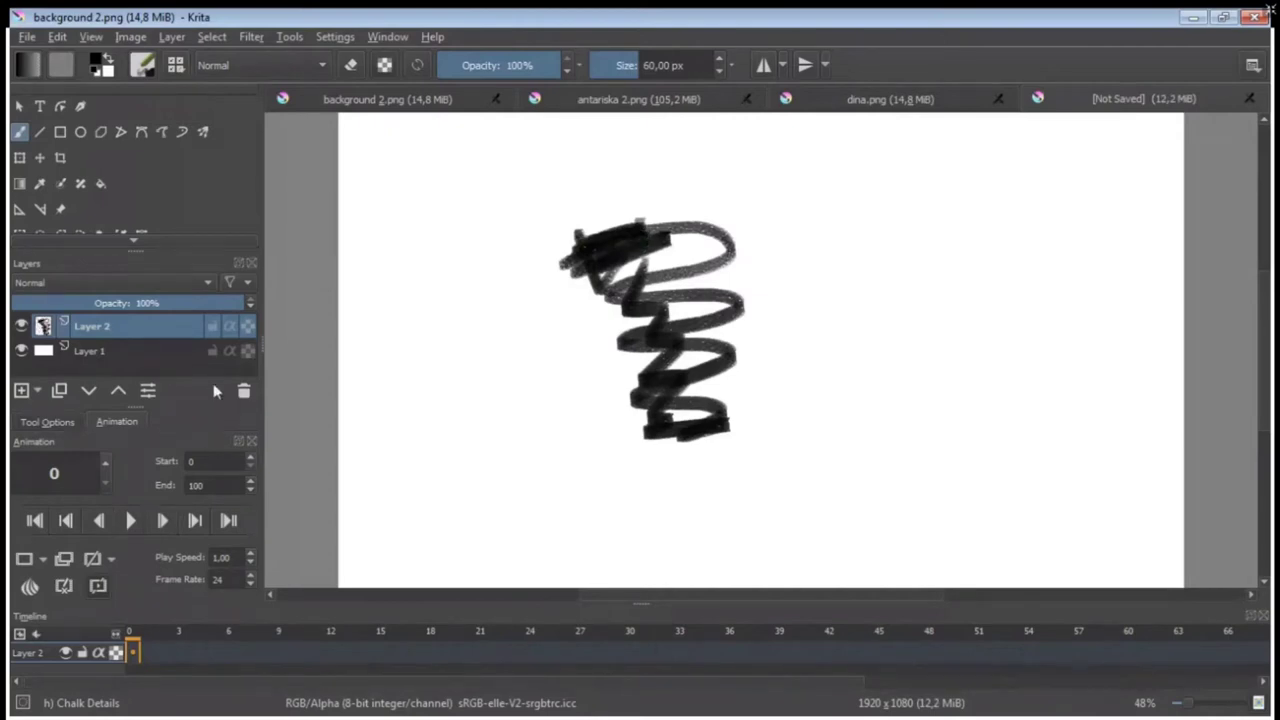
Paint a triangle mark left of the spiral and crossing strokes between them.
mouse_move(467, 315)
mouse_down()
mouse_move(487, 305)
mouse_move(457, 366)
mouse_move(470, 385)
mouse_move(525, 378)
mouse_up()
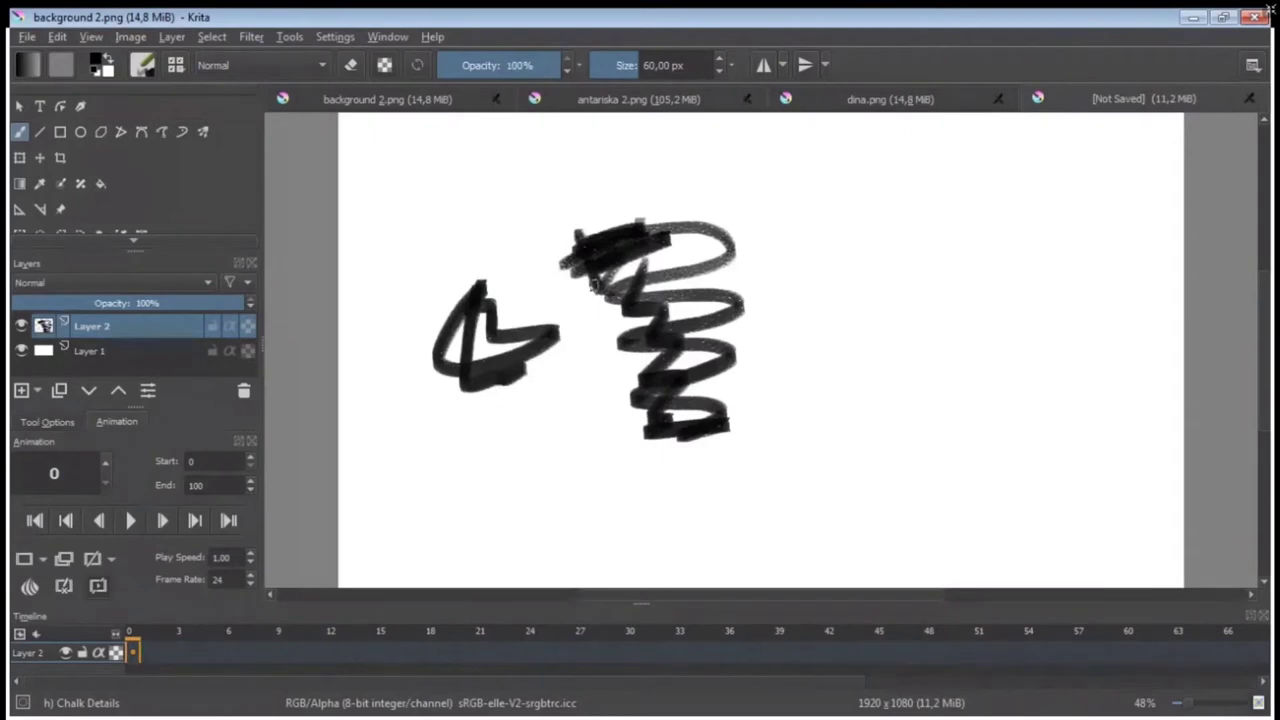
drag(598, 278, 518, 368)
drag(516, 226, 516, 352)
drag(572, 278, 516, 352)
mouse_move(470, 266)
mouse_down()
mouse_move(590, 252)
mouse_move(520, 226)
mouse_up()
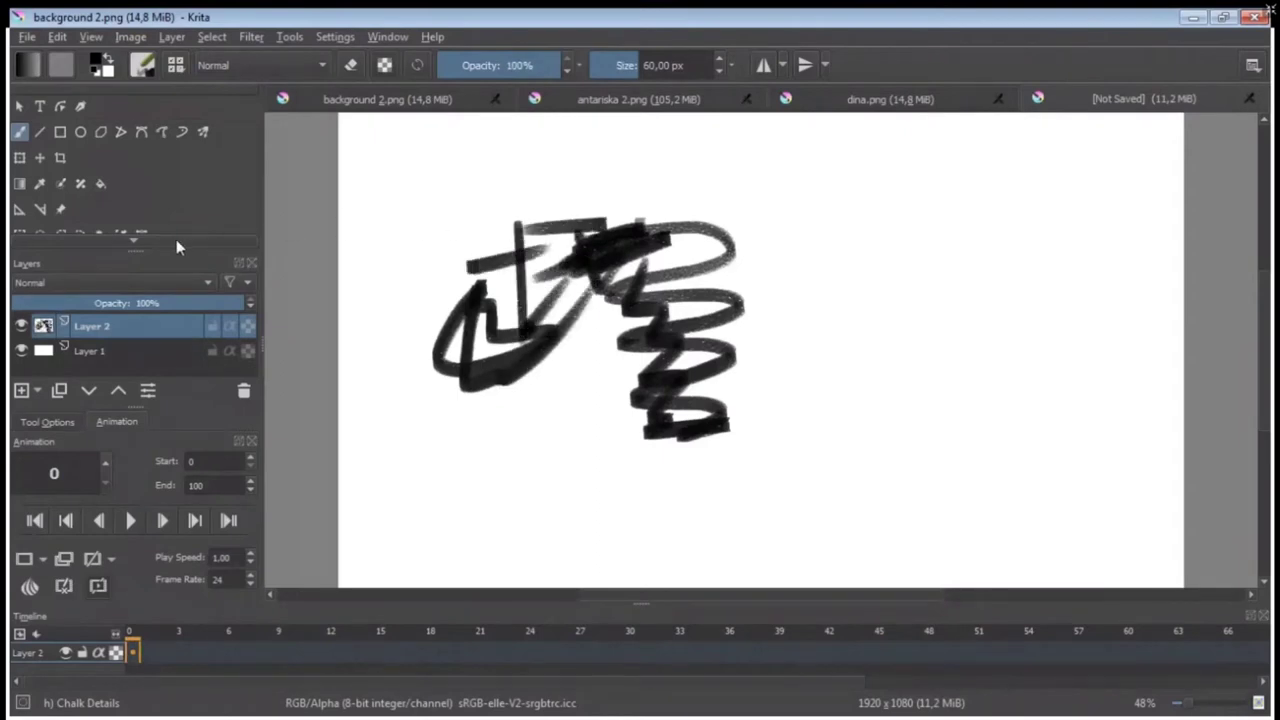
click(39, 132)
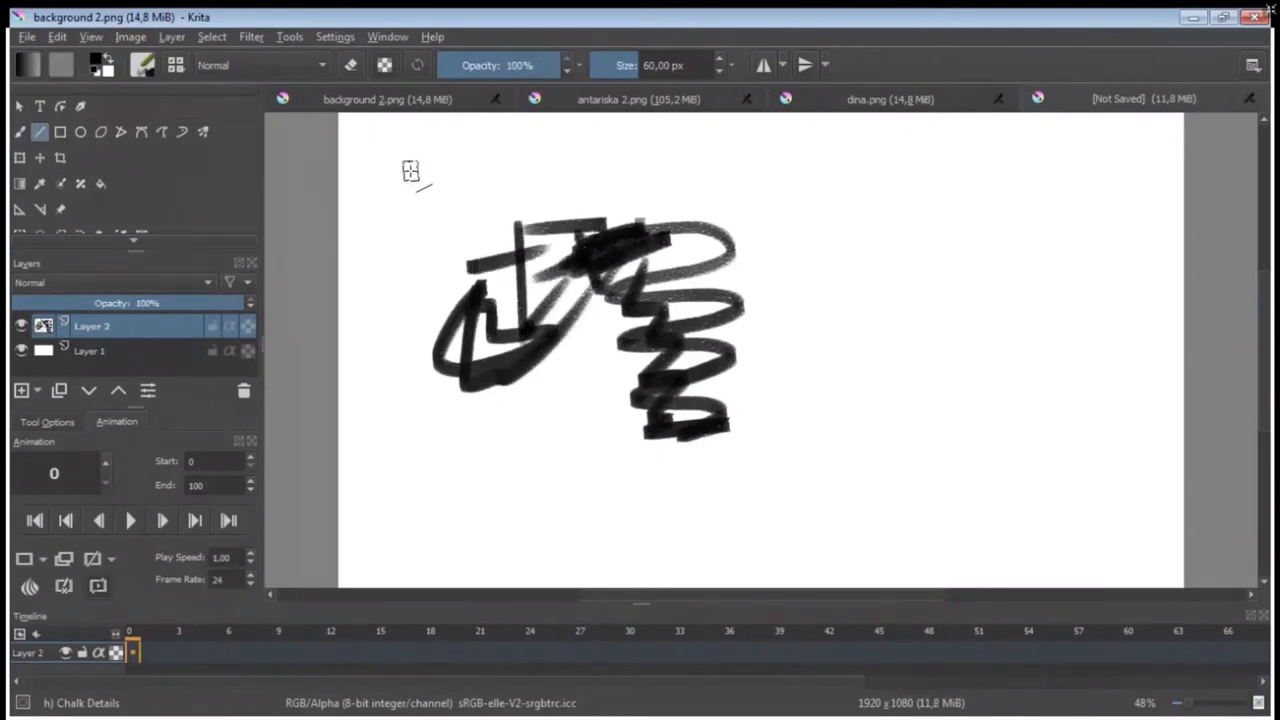
Draw a straight horizontal bar across the top and a thick rectangle outline on the right.
drag(410, 170, 913, 172)
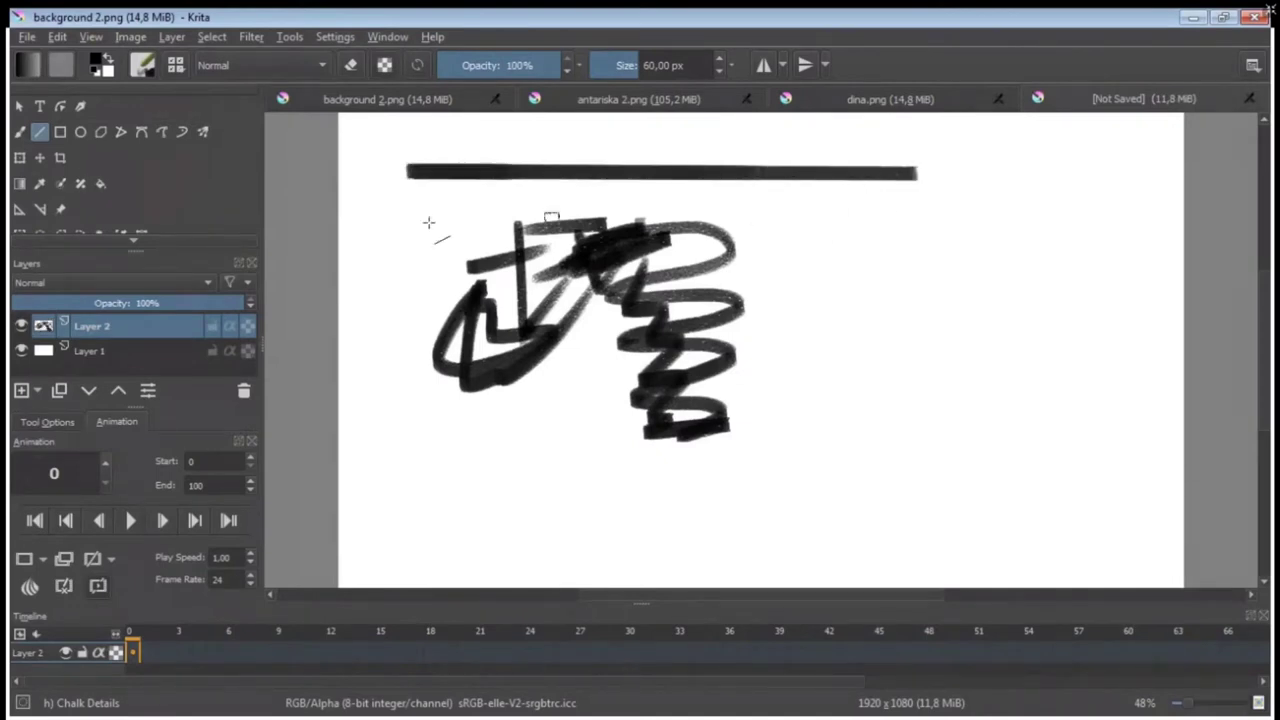
click(61, 132)
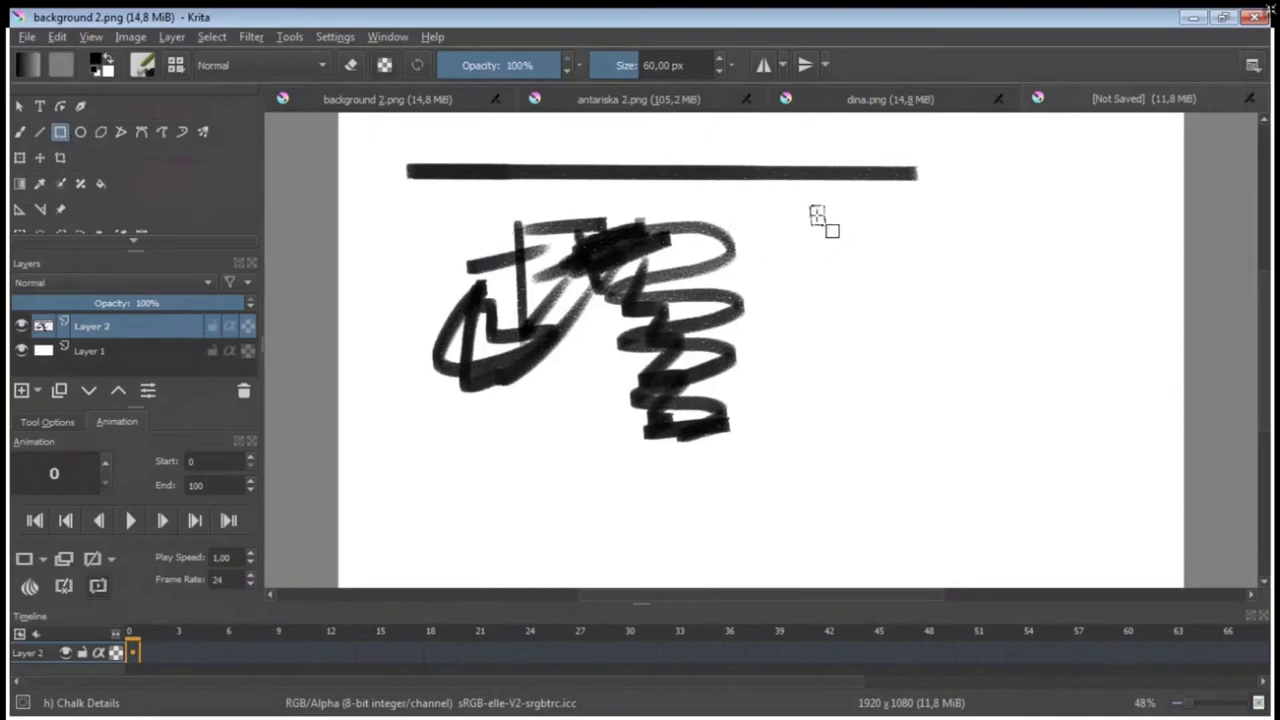
drag(812, 209, 1013, 357)
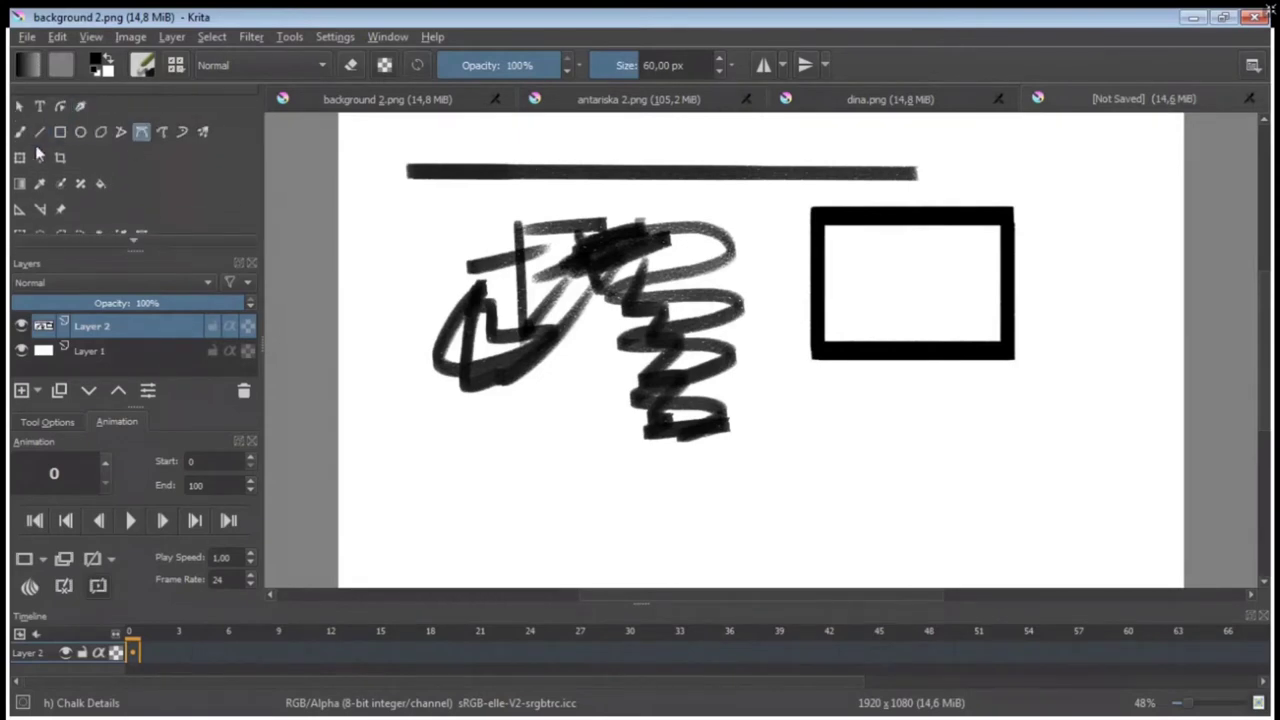
Draw a closed thick oval below the rectangle with the Bezier Curve tool.
click(24, 141)
click(142, 136)
click(796, 418)
drag(934, 396, 997, 420)
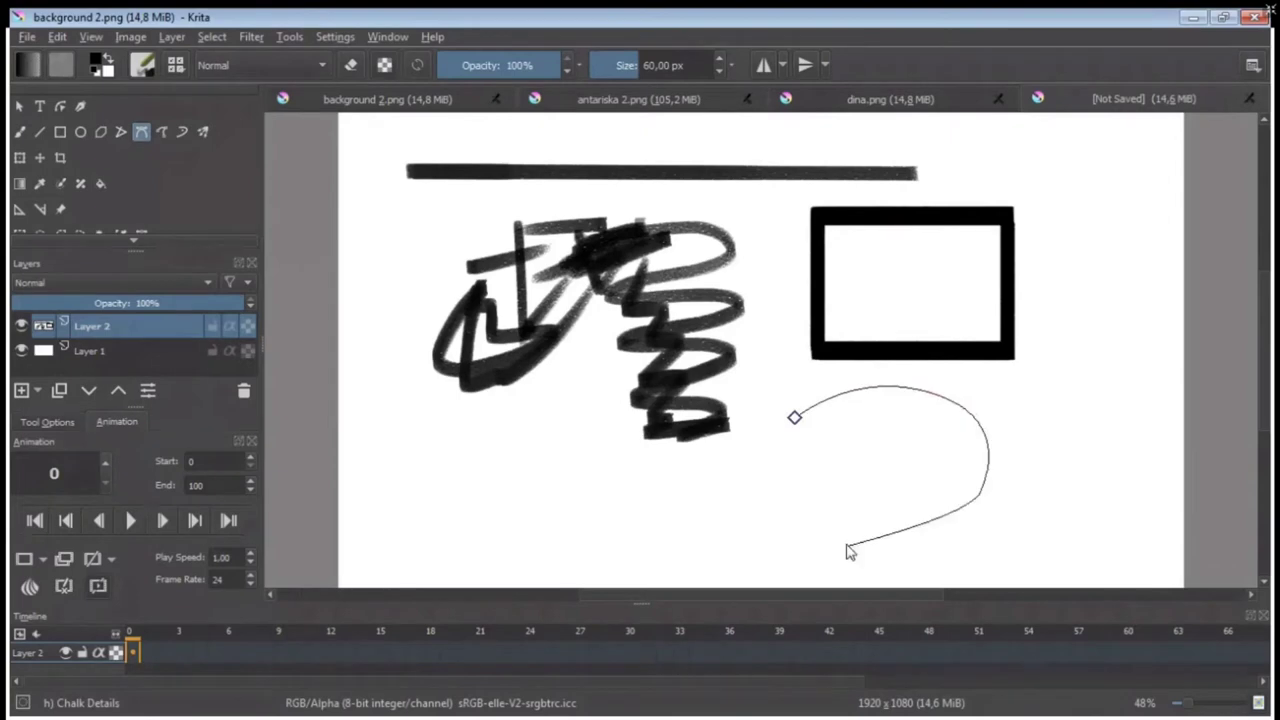
click(794, 417)
Draw a closed D-shaped Bezier curve at the lower left.
click(447, 454)
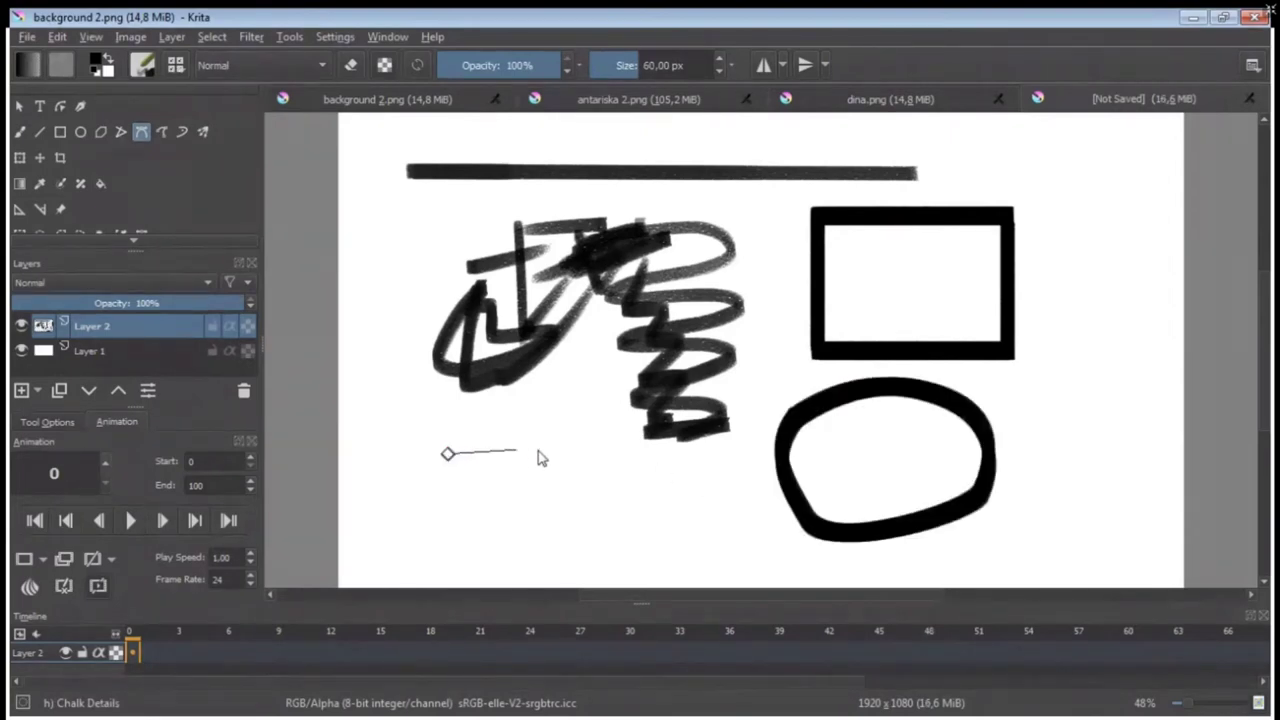
drag(565, 458, 568, 470)
drag(531, 548, 471, 551)
drag(447, 454, 443, 556)
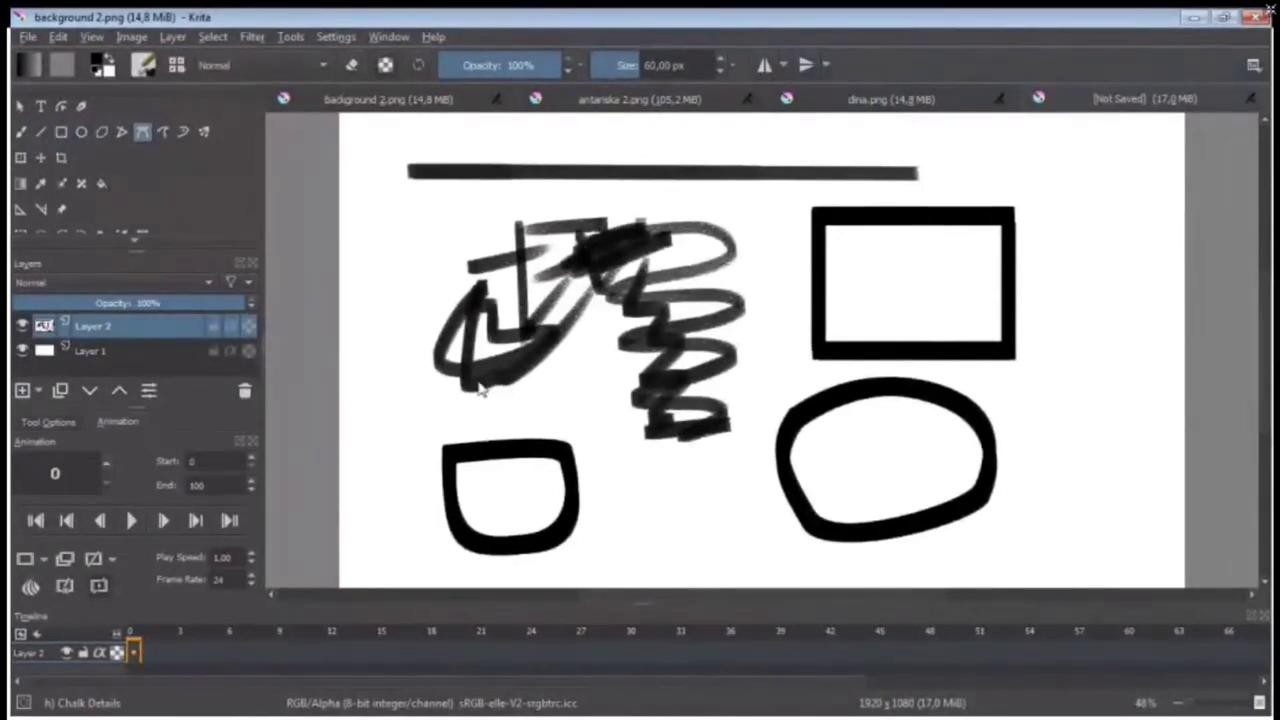
Trace an angled freehand path stroke across the scribbles below the top bar.
click(397, 211)
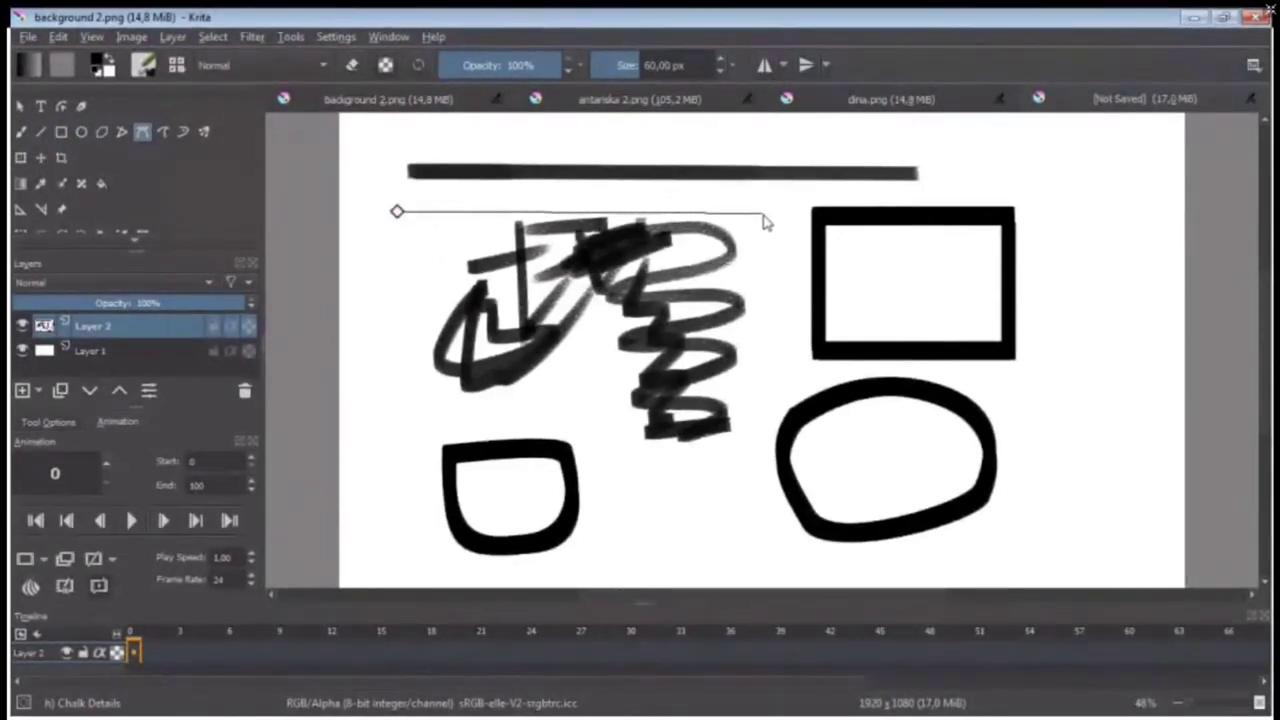
drag(763, 221, 768, 275)
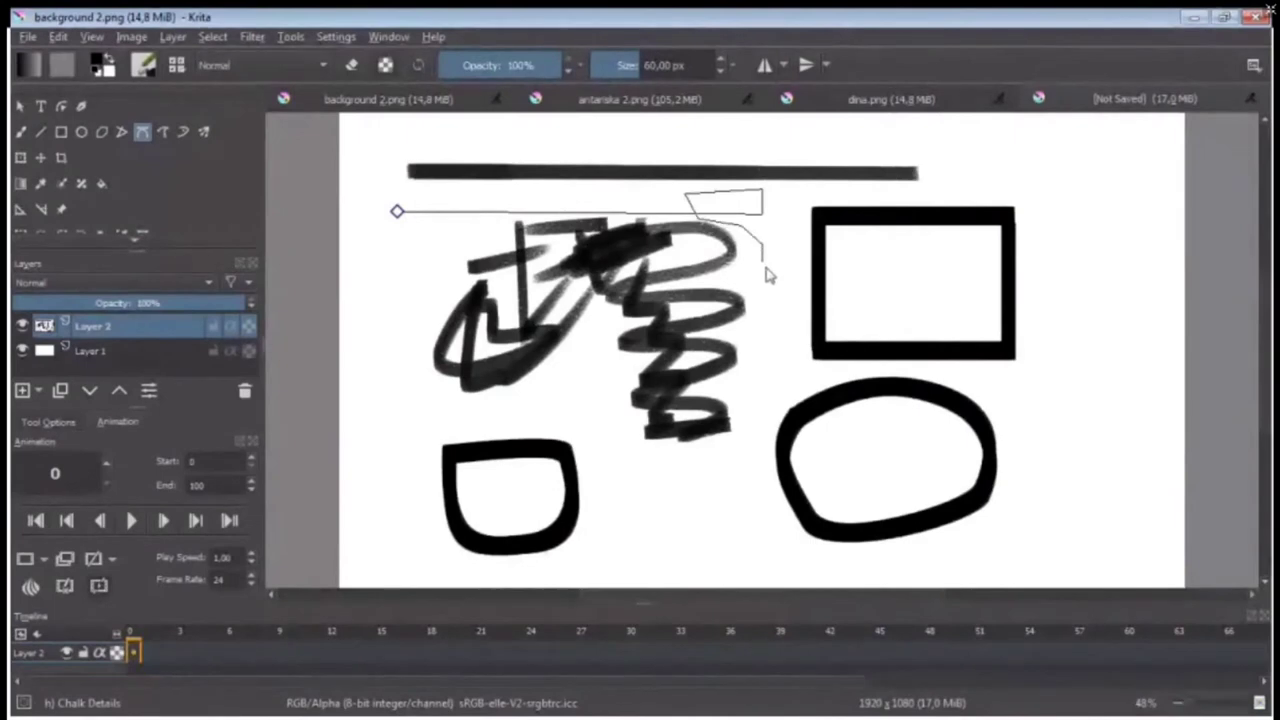
drag(768, 275, 743, 322)
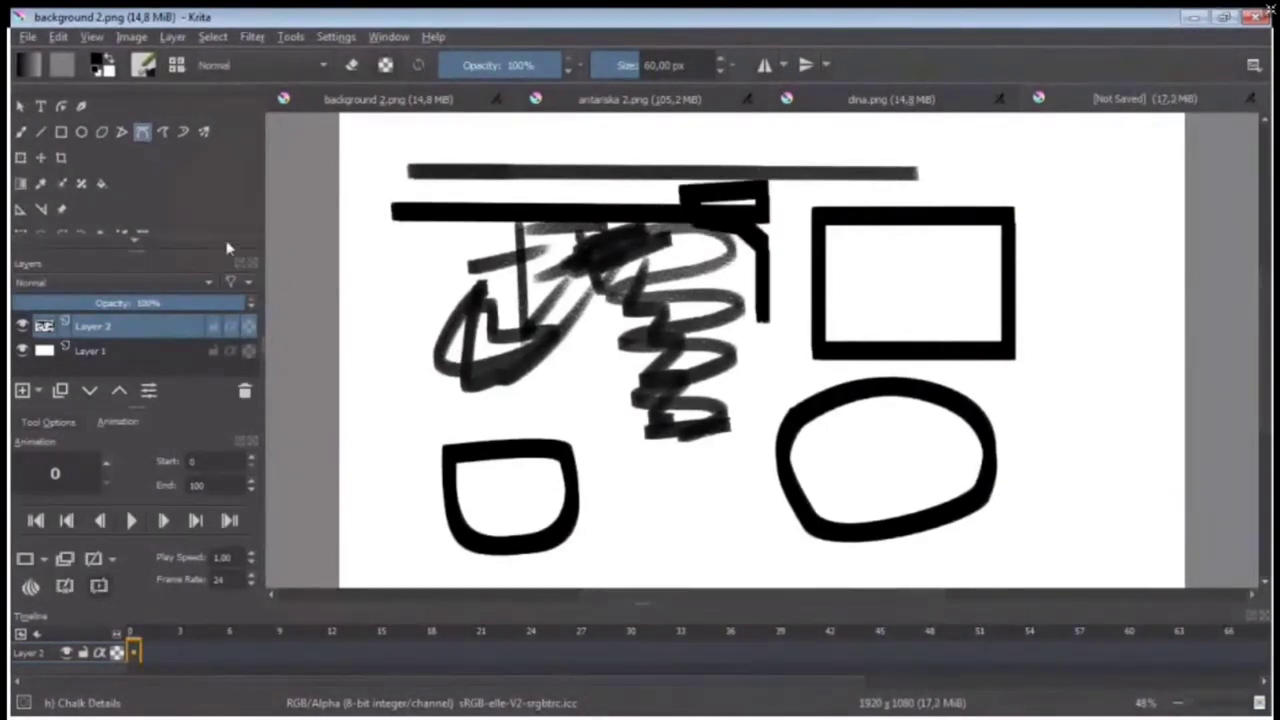
Select all and delete Layer 2's contents, then try the brush, line, path and Bezier tools.
key(ctrl+a)
key(Delete)
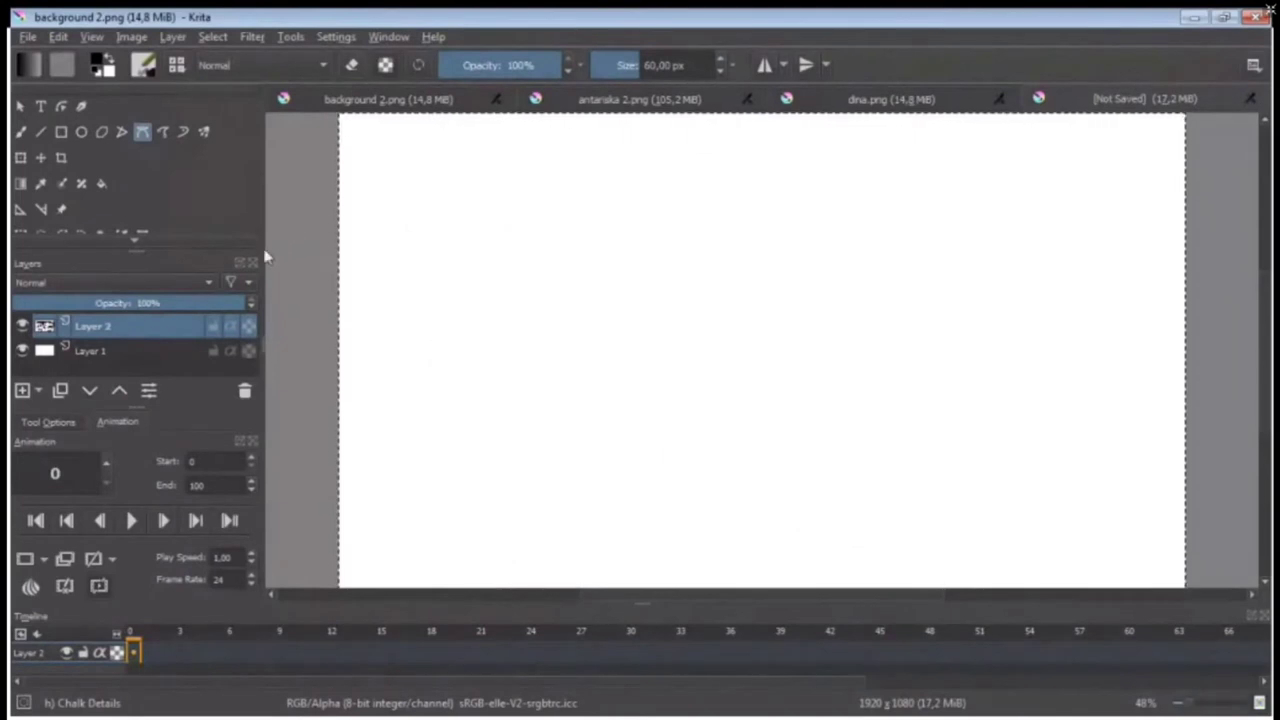
click(19, 134)
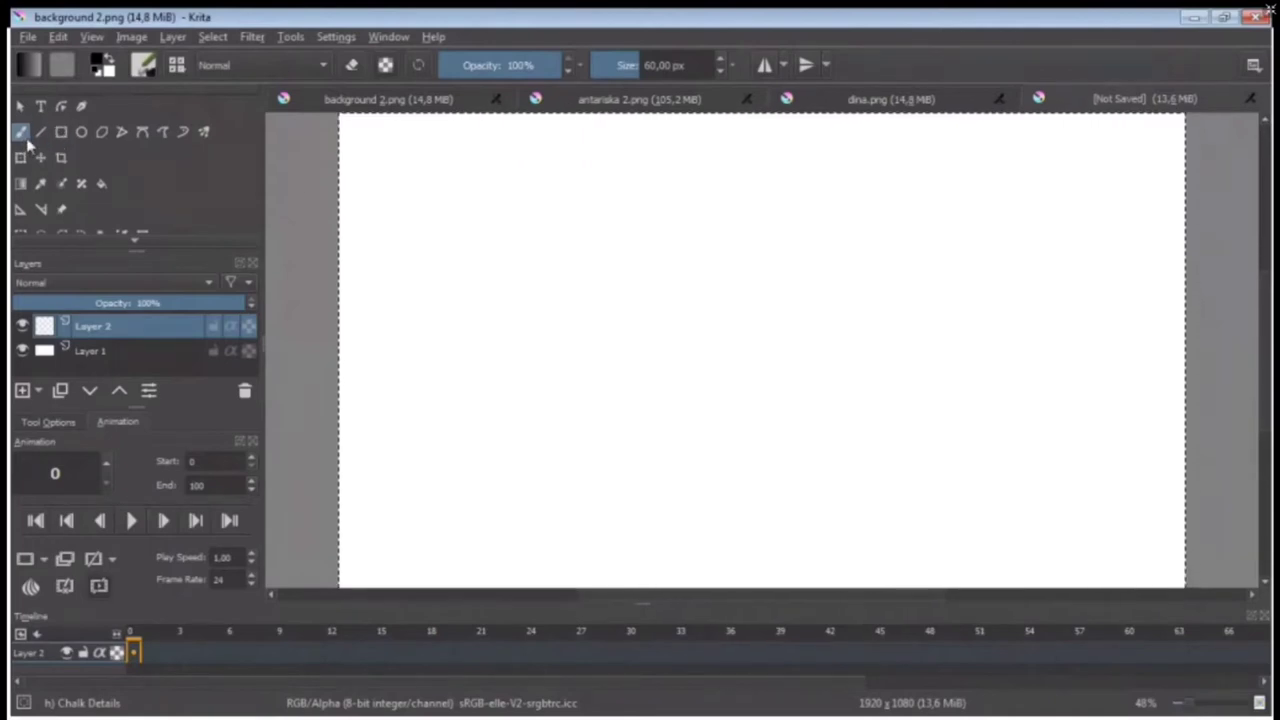
click(41, 135)
click(21, 134)
click(157, 134)
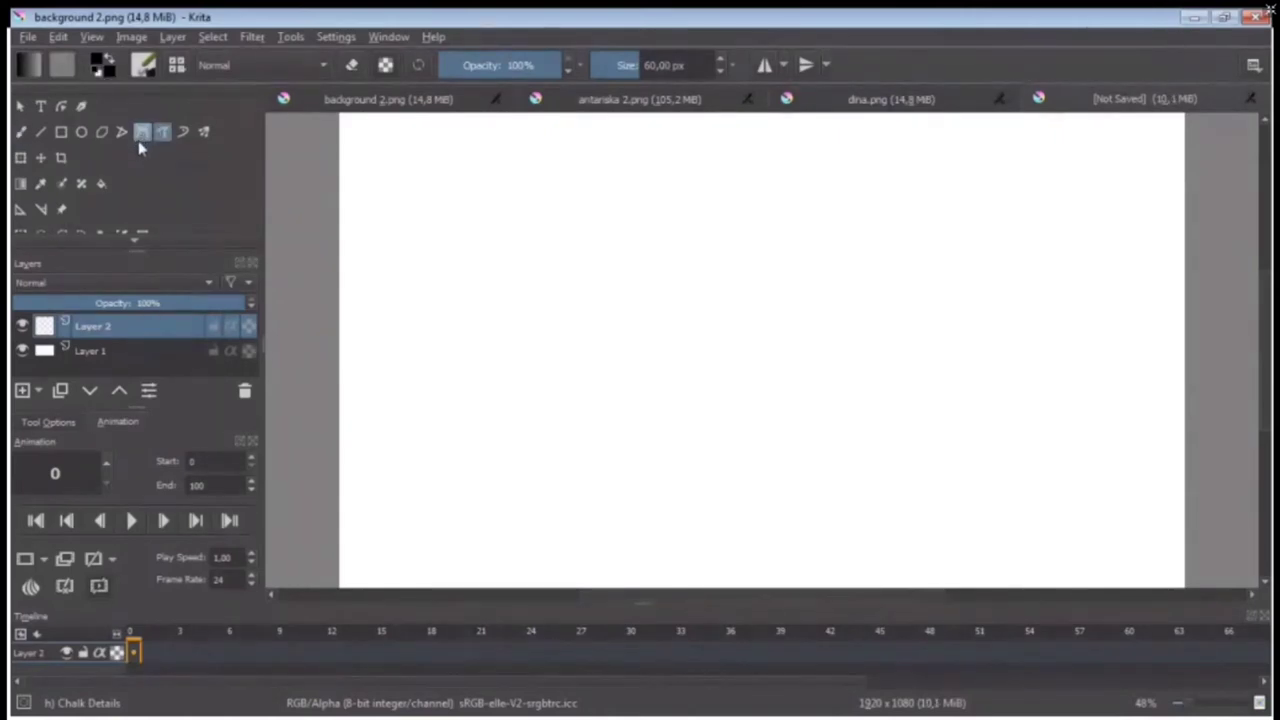
click(142, 137)
Fill Layer 2 entirely with black using the Fill tool, then undo the fill.
click(102, 185)
scroll(118, 244, down, 1)
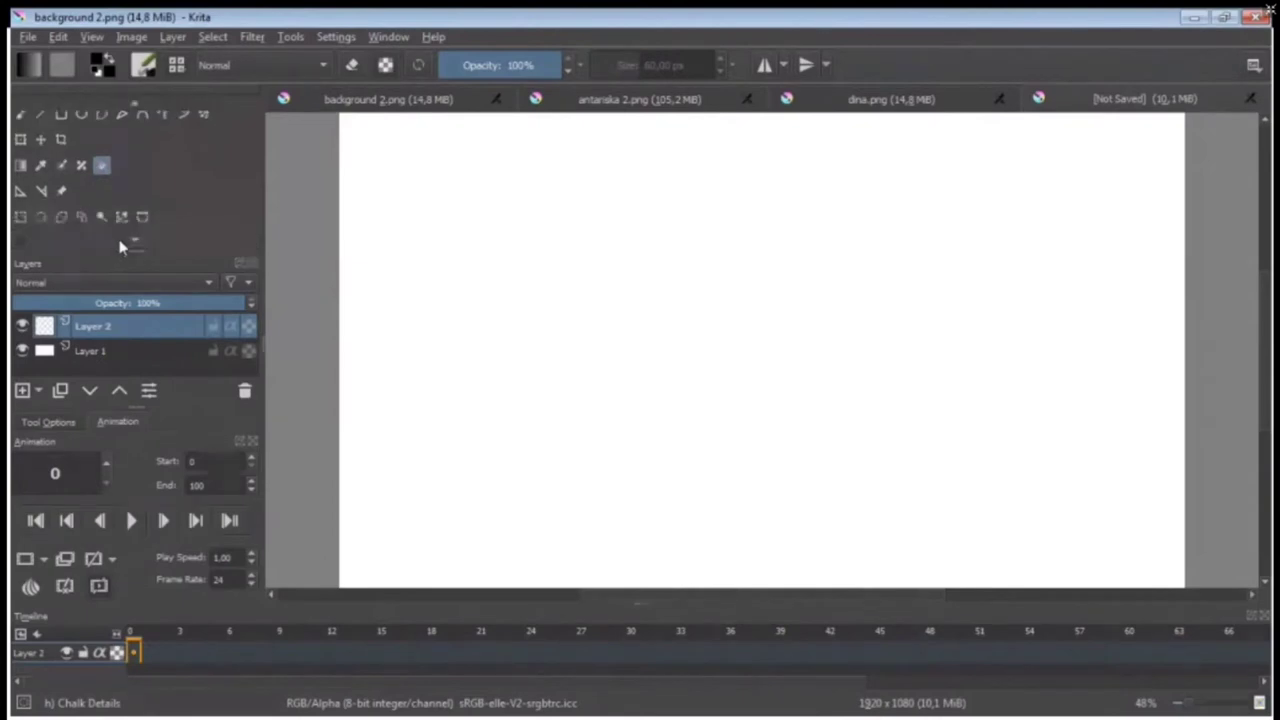
click(491, 240)
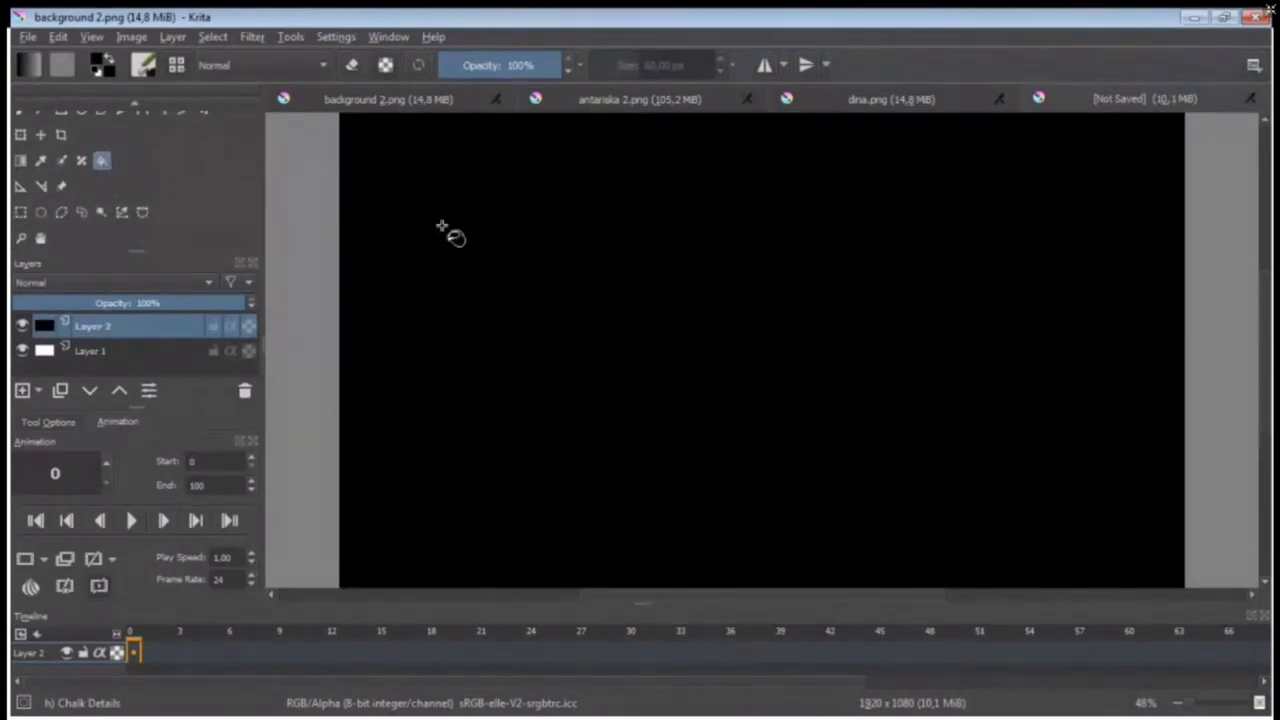
key(ctrl+z)
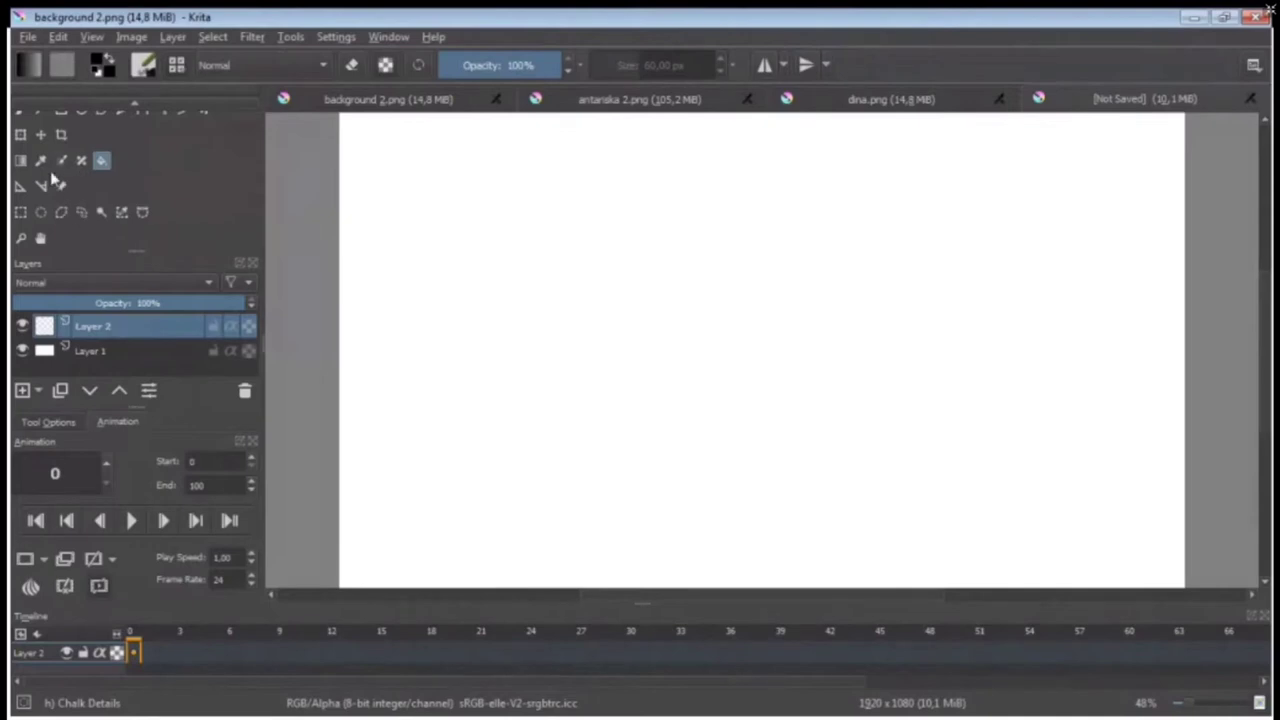
click(143, 214)
click(580, 105)
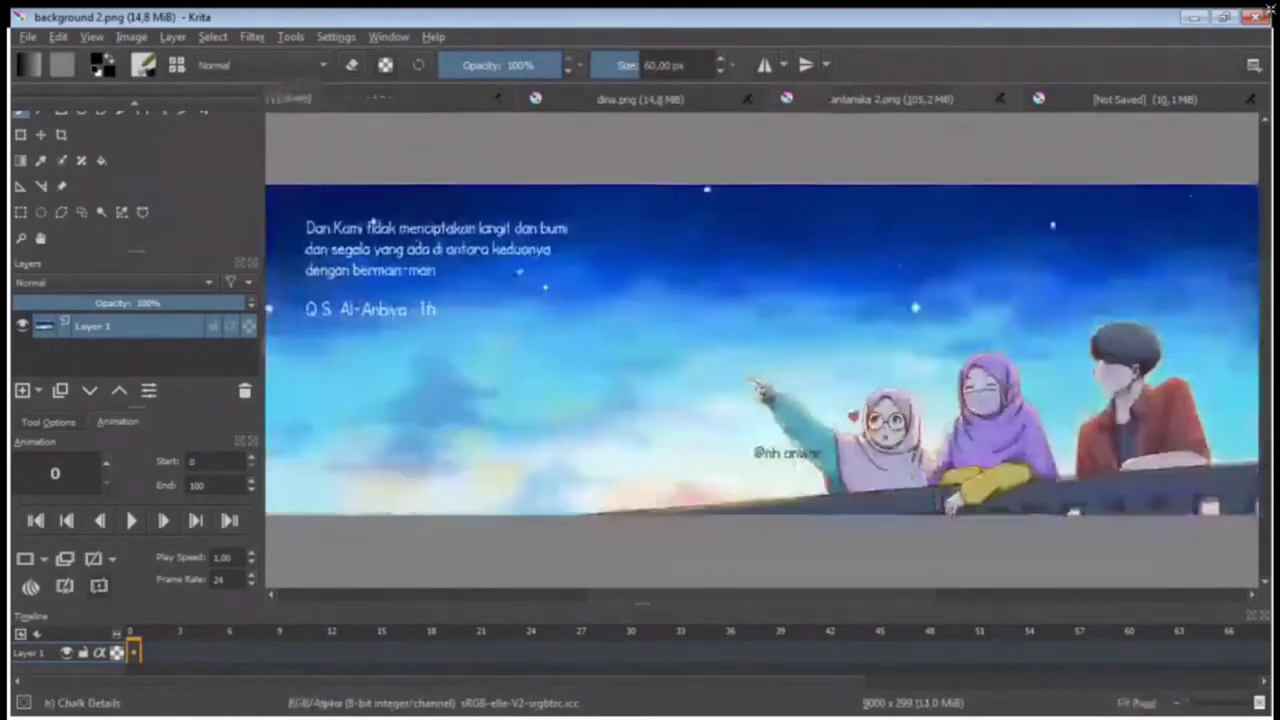
click(143, 214)
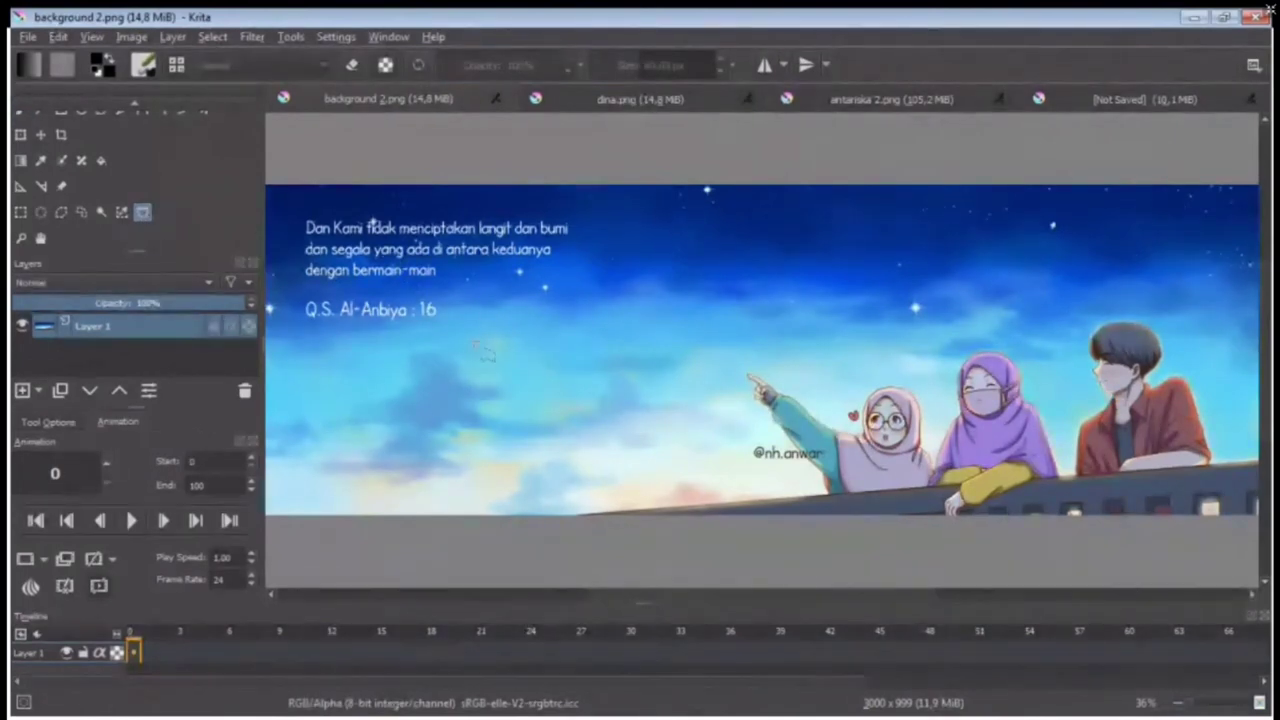
drag(618, 316, 645, 375)
click(627, 366)
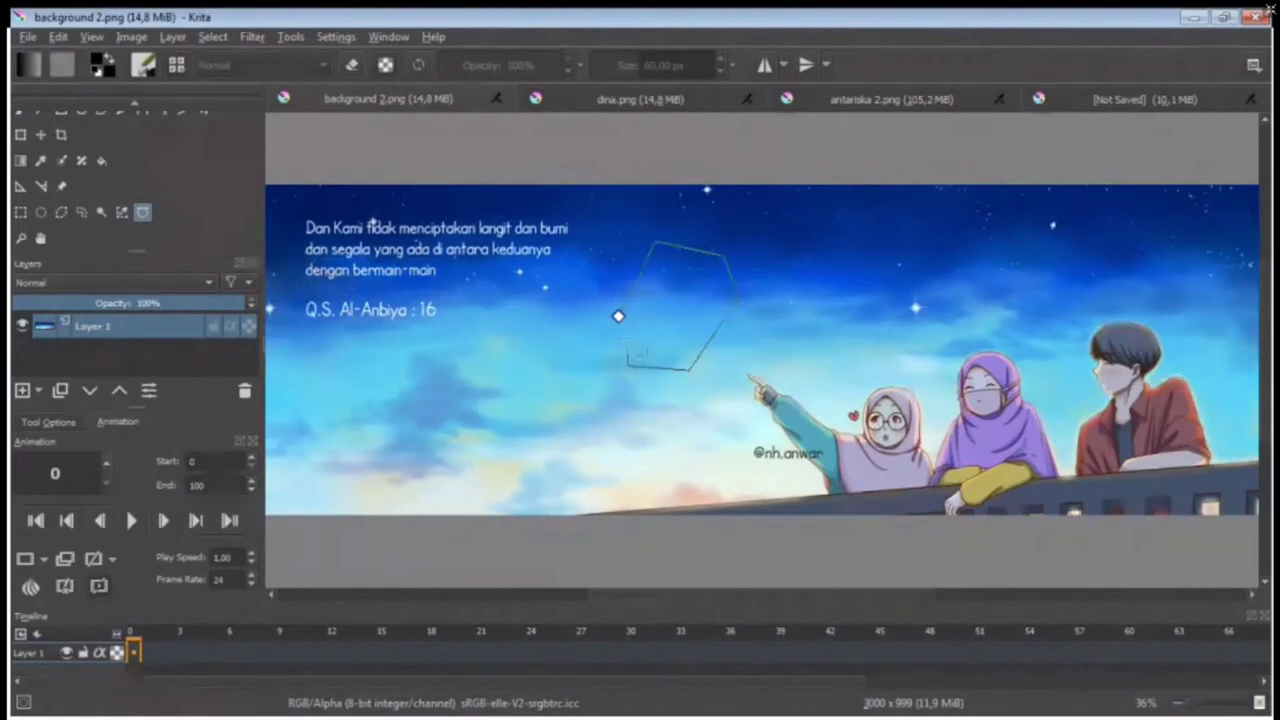
click(618, 316)
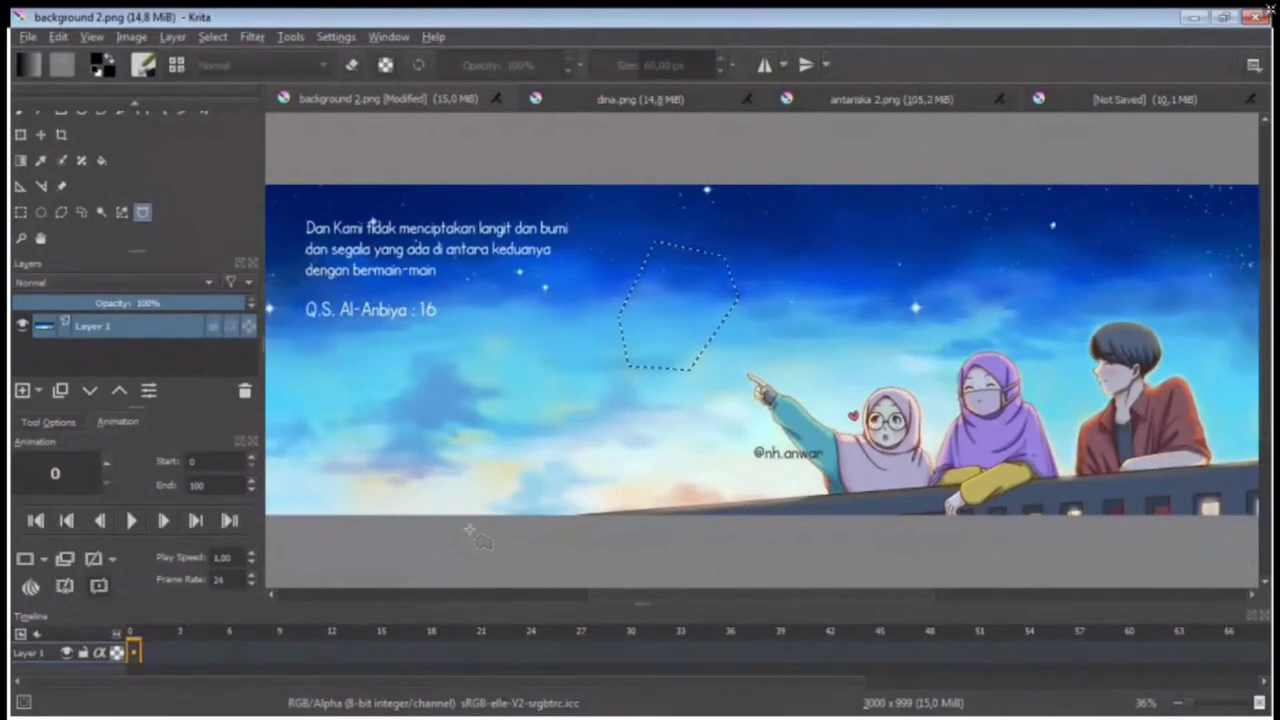
drag(433, 378, 552, 350)
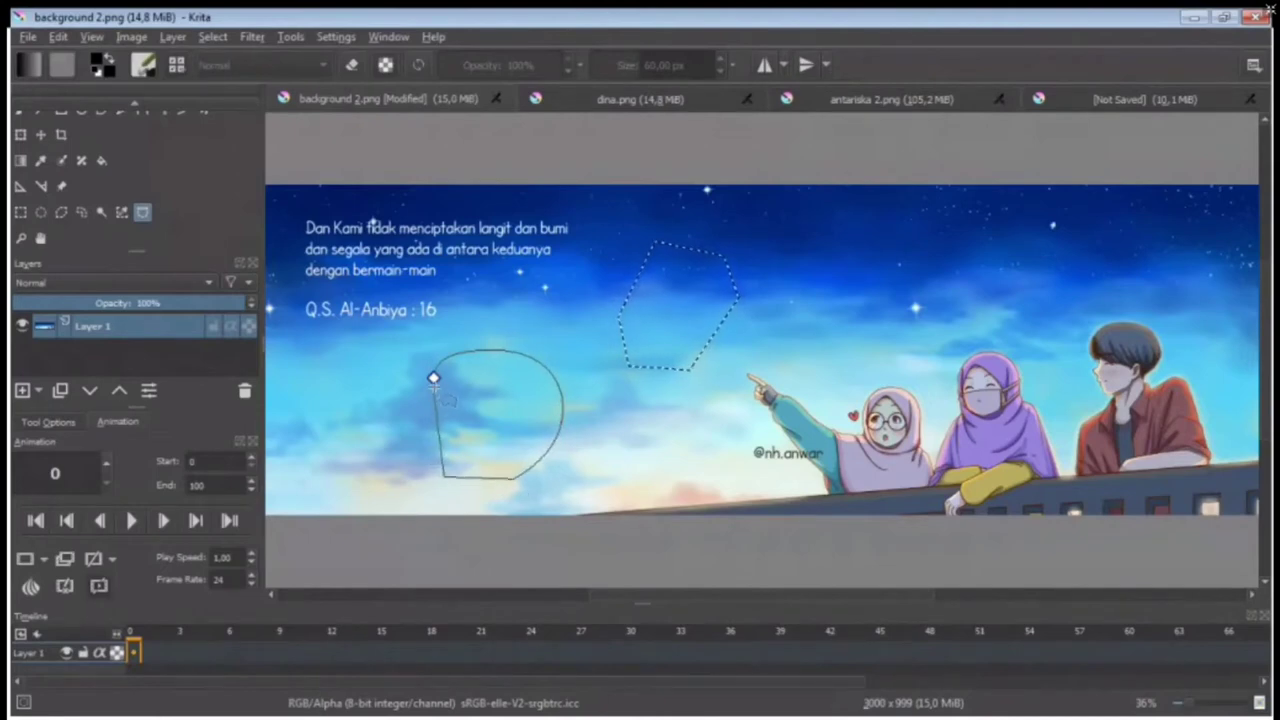
drag(433, 378, 480, 326)
key(Delete)
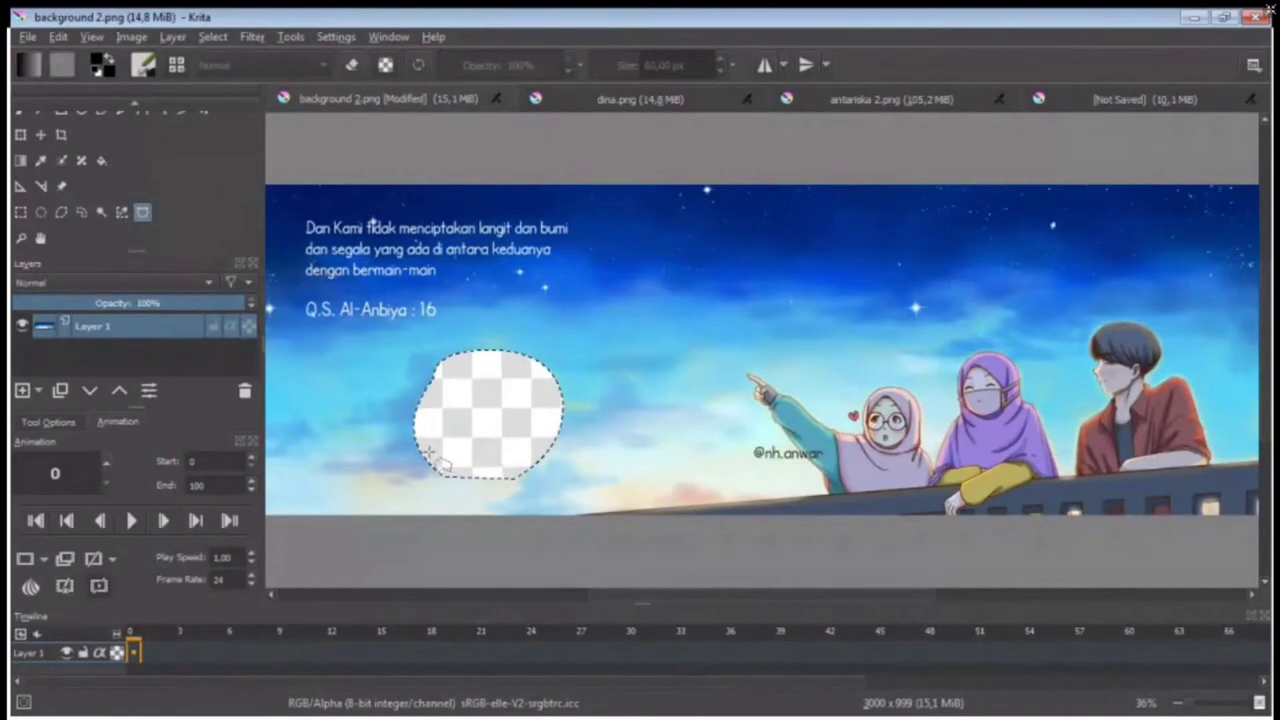
key(ctrl+z)
key(ctrl+shift+a)
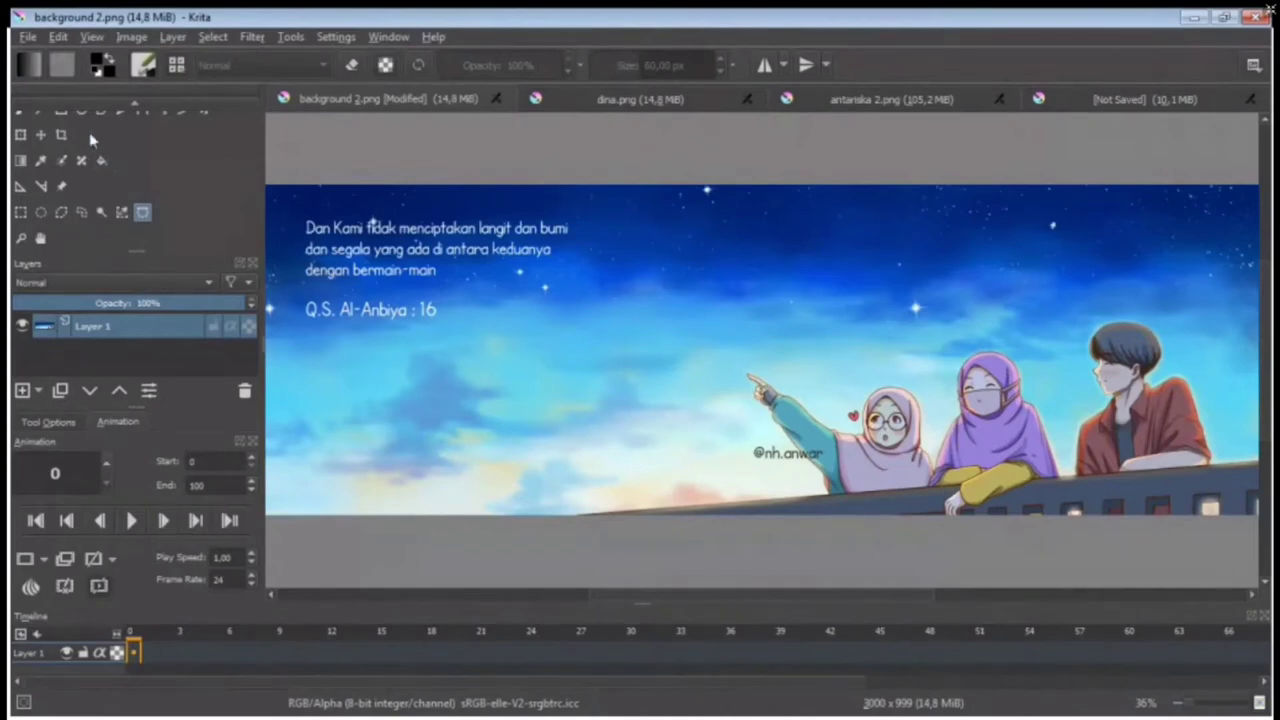
scroll(188, 235, up, 1)
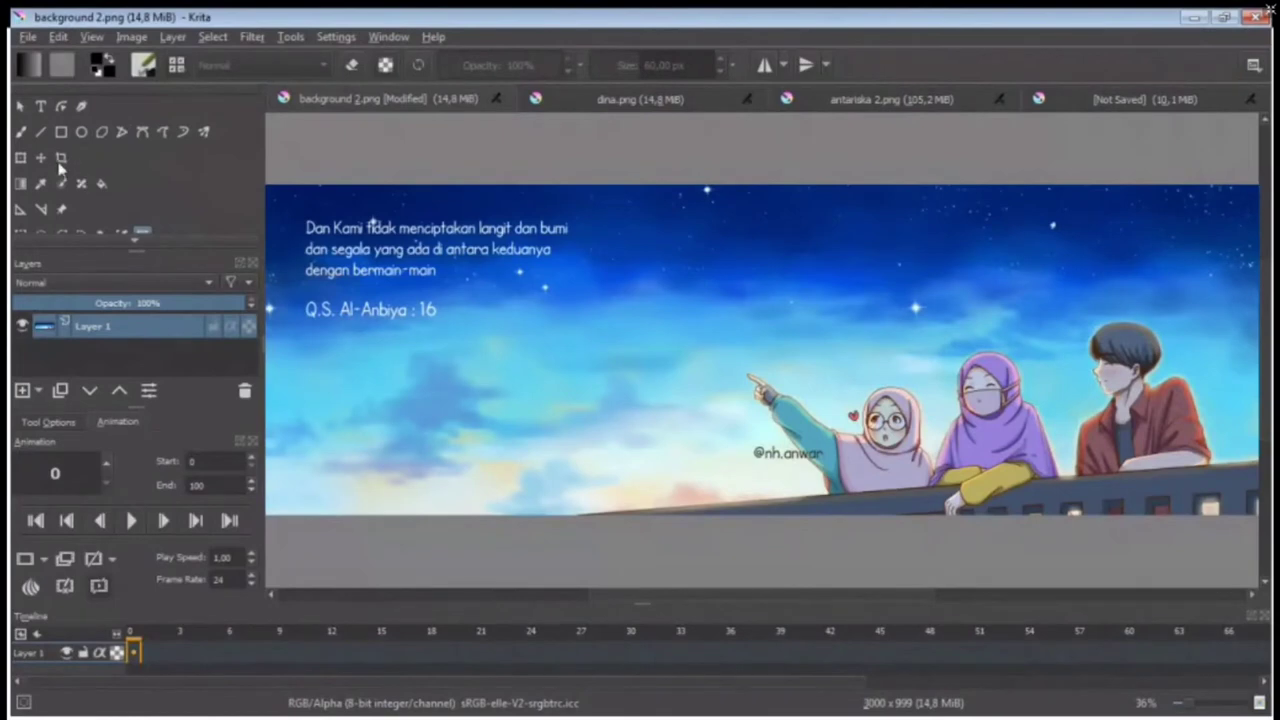
Try the Rectangular Selection tool, then switch to the Freehand Brush with B.
click(21, 158)
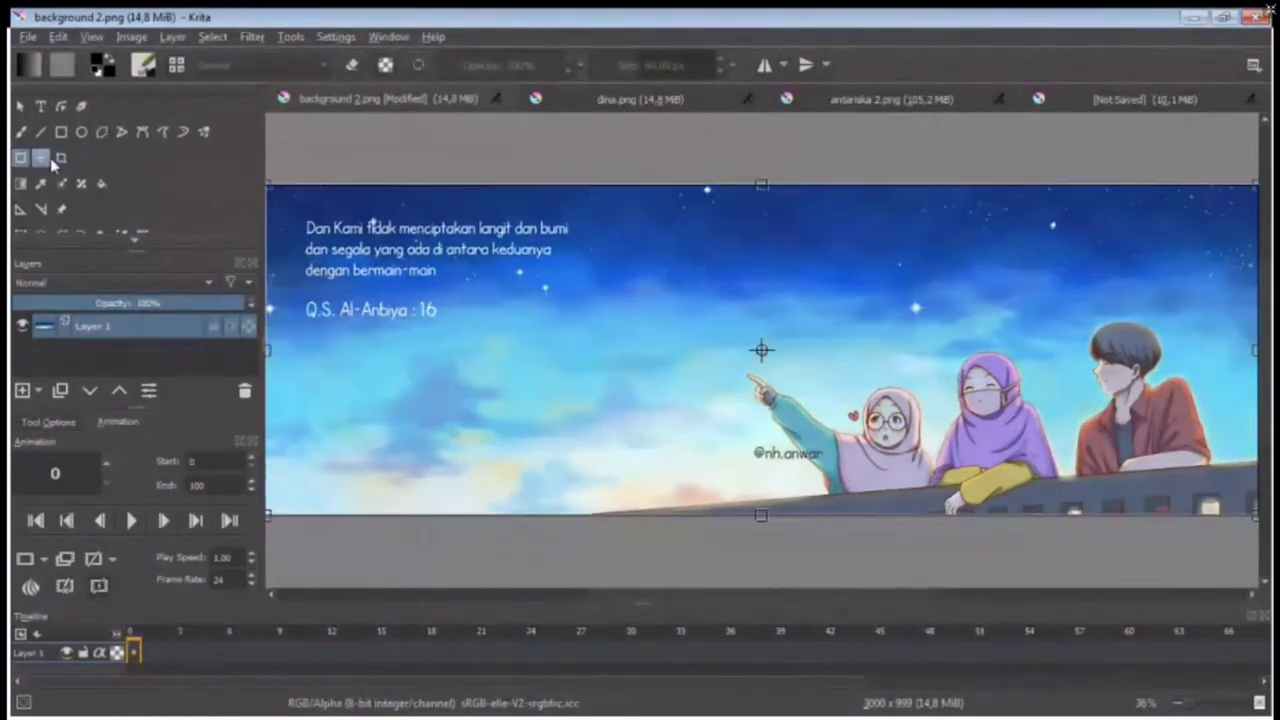
key(b)
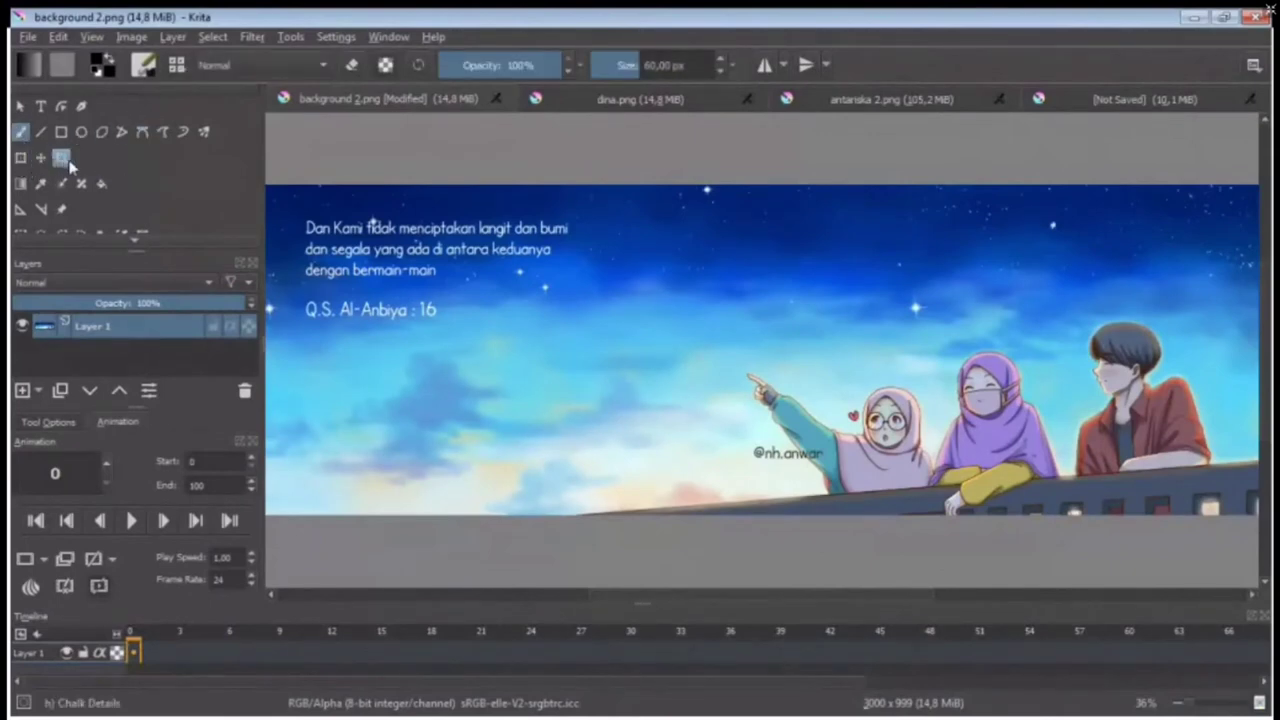
scroll(160, 180, down, 1)
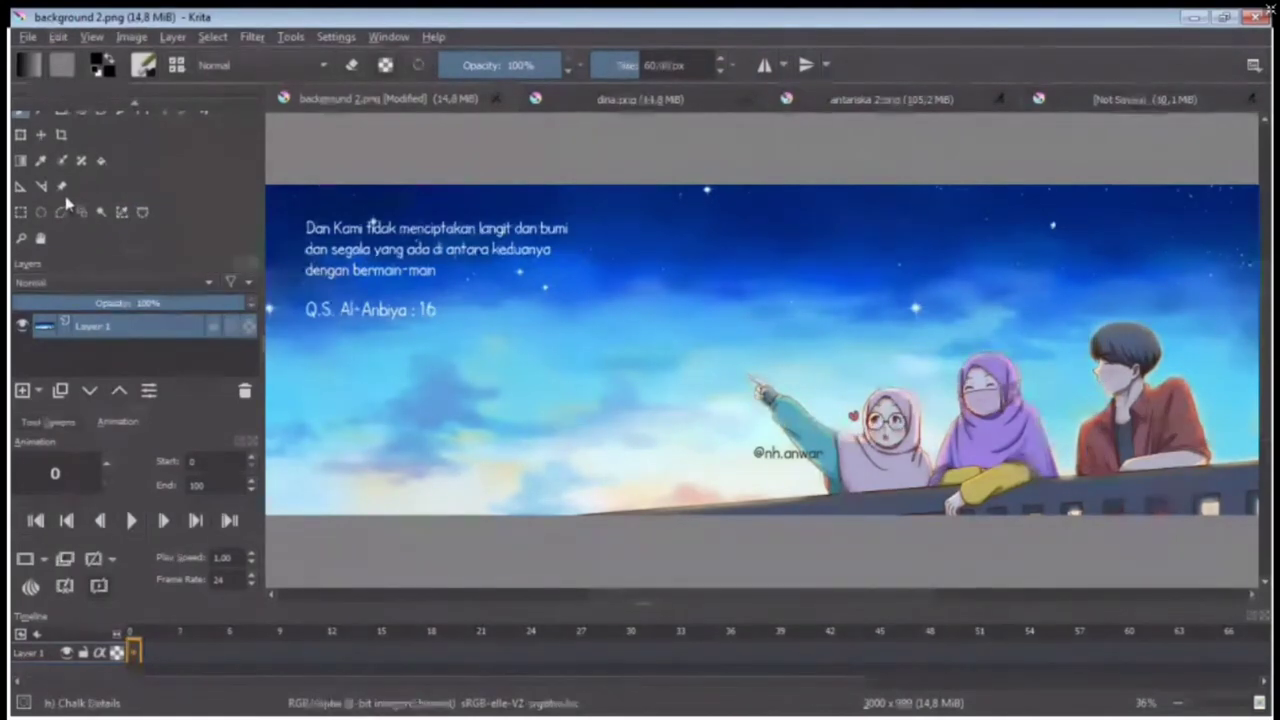
scroll(148, 165, up, 1)
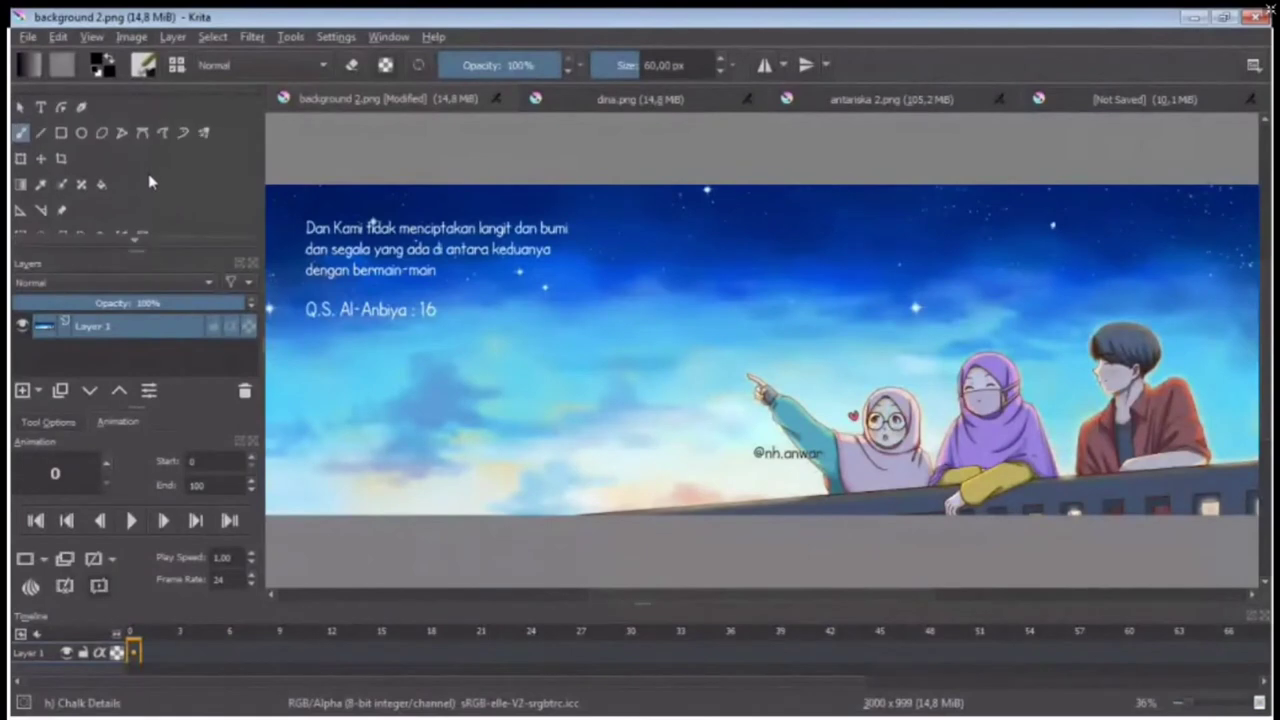
scroll(151, 175, down, 1)
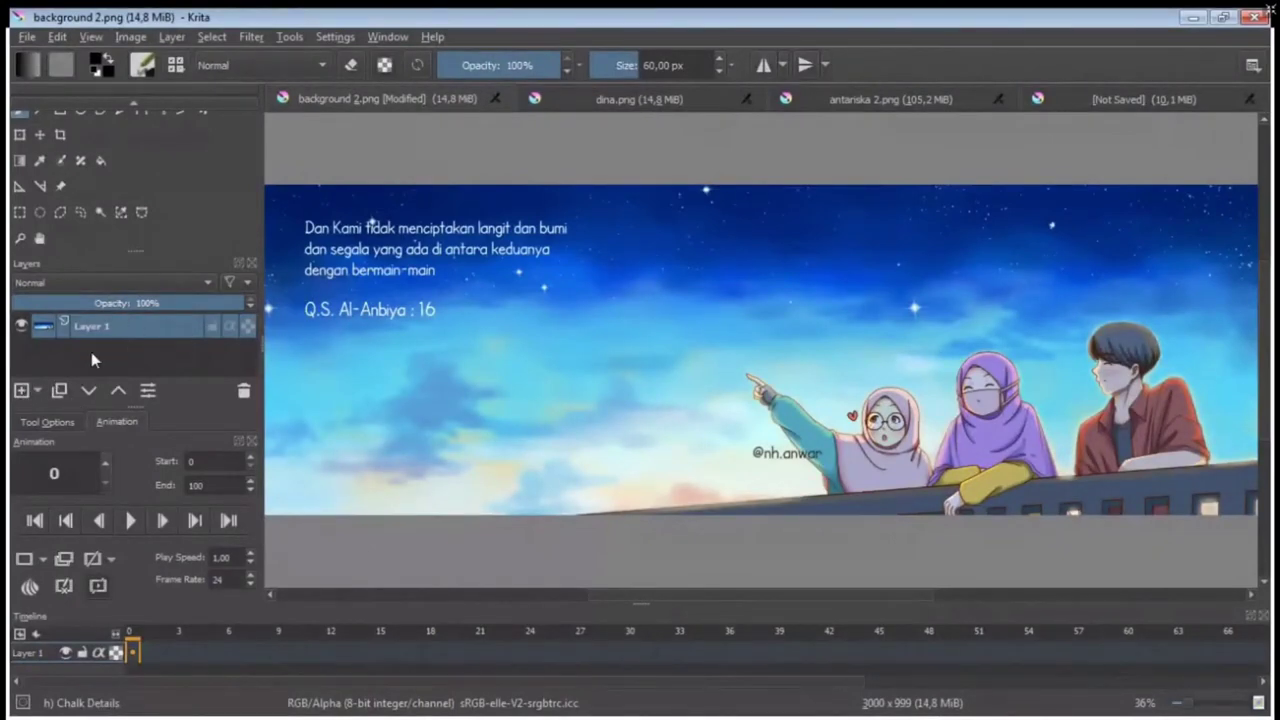
Add Layer 2, paint a dark Z stroke on it, and toggle its visibility, leaving it hidden.
click(21, 390)
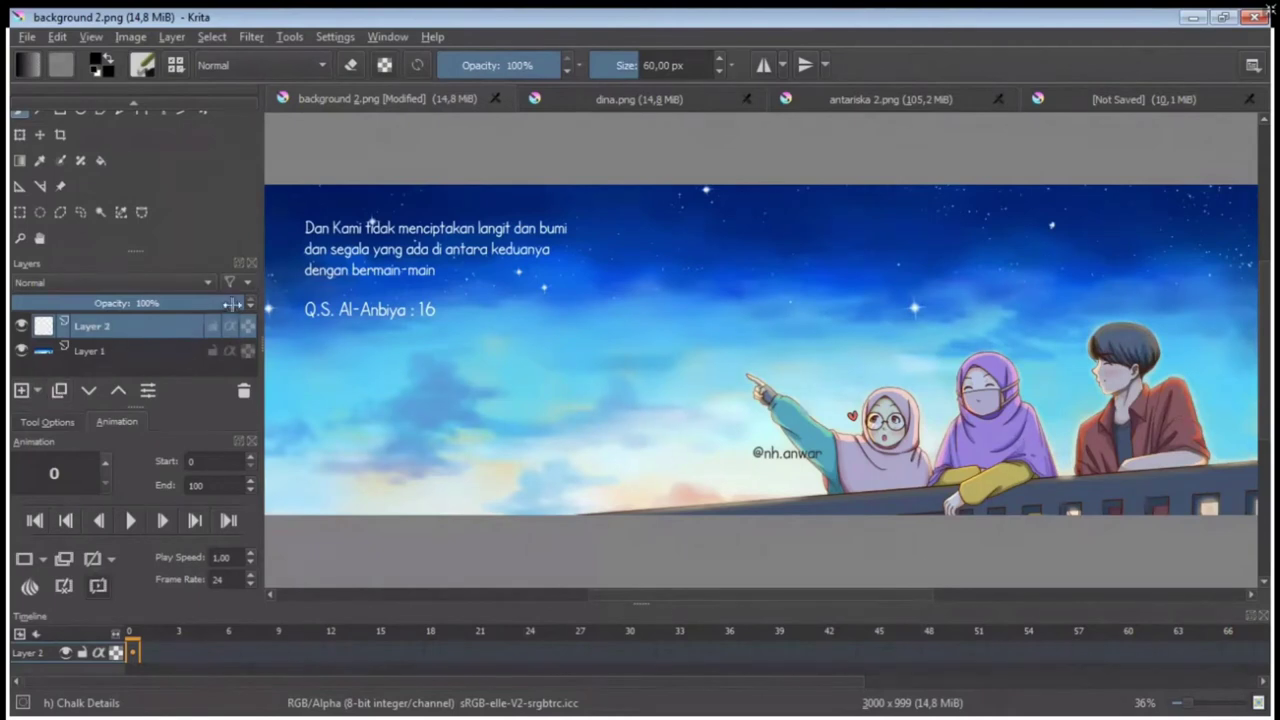
mouse_move(440, 377)
mouse_down()
mouse_move(533, 329)
mouse_move(578, 370)
mouse_up()
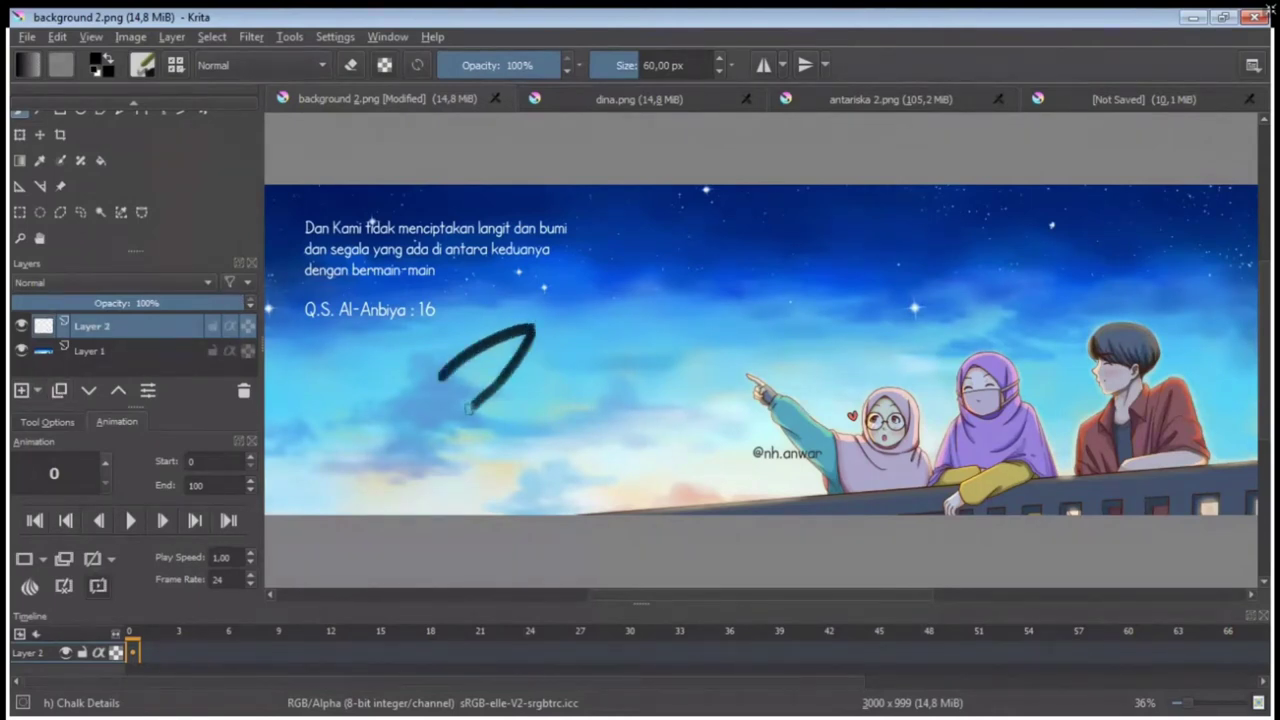
click(21, 326)
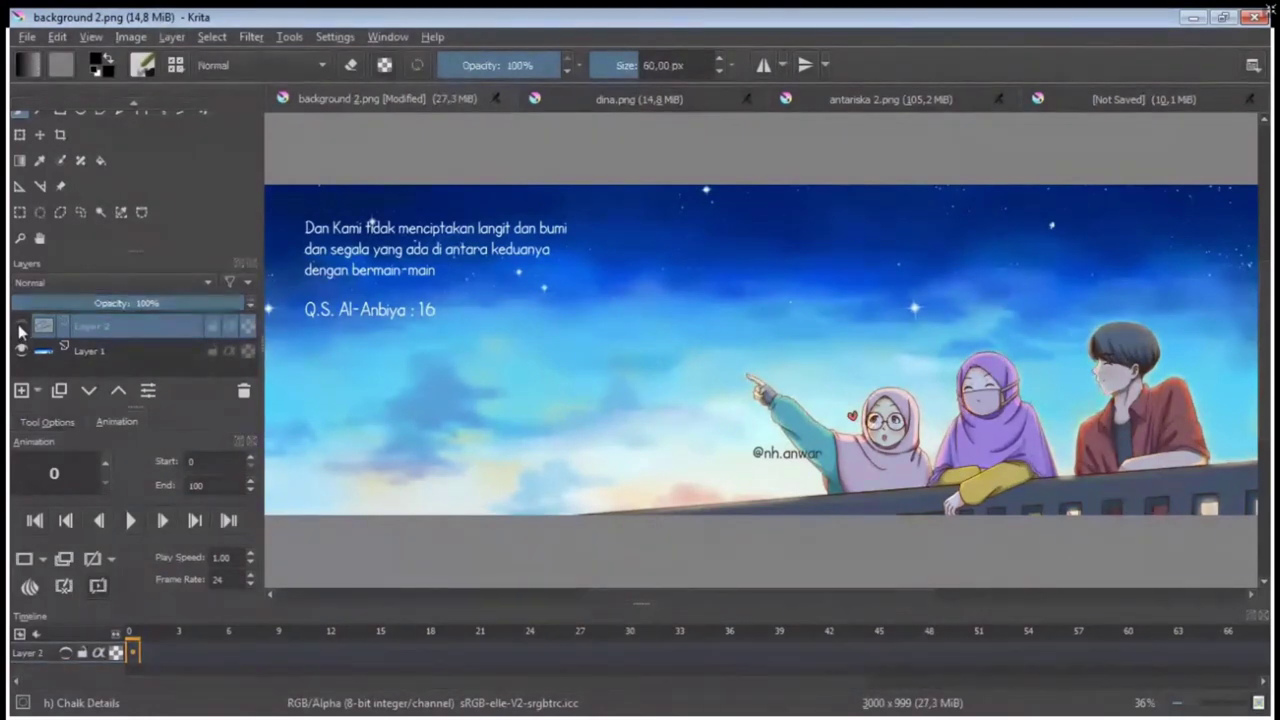
click(21, 326)
click(21, 326)
click(21, 326)
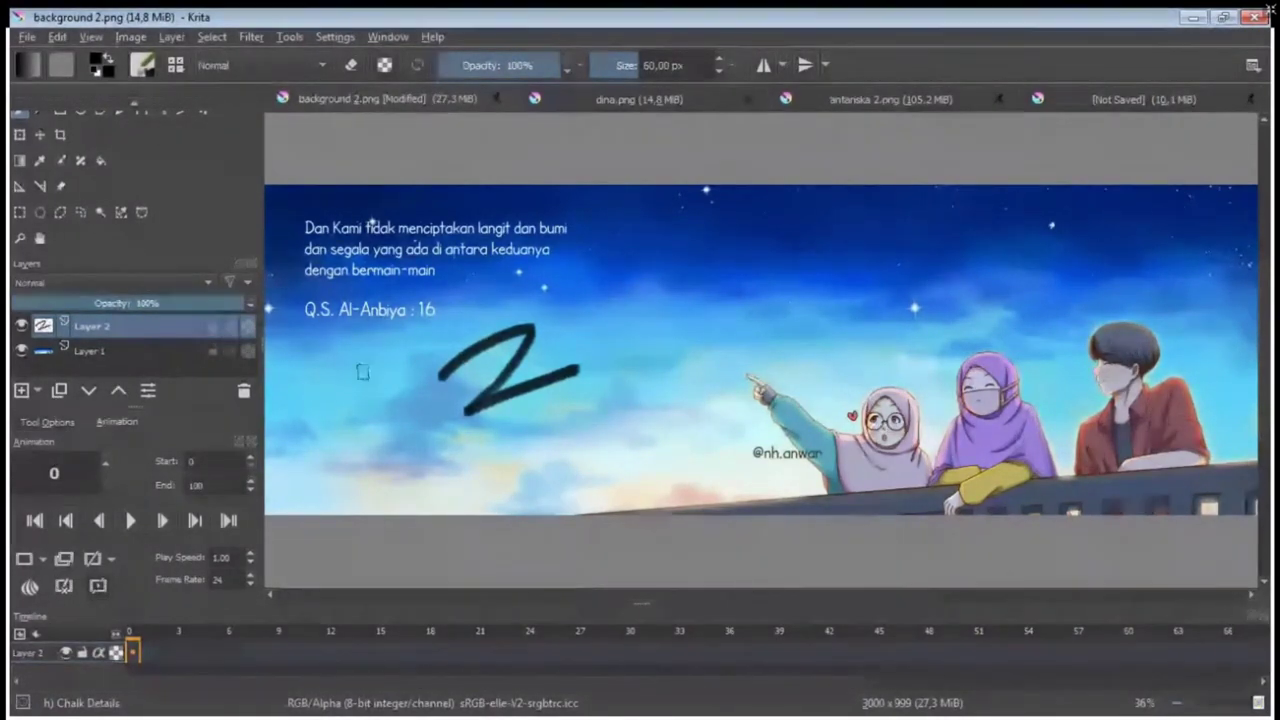
click(22, 325)
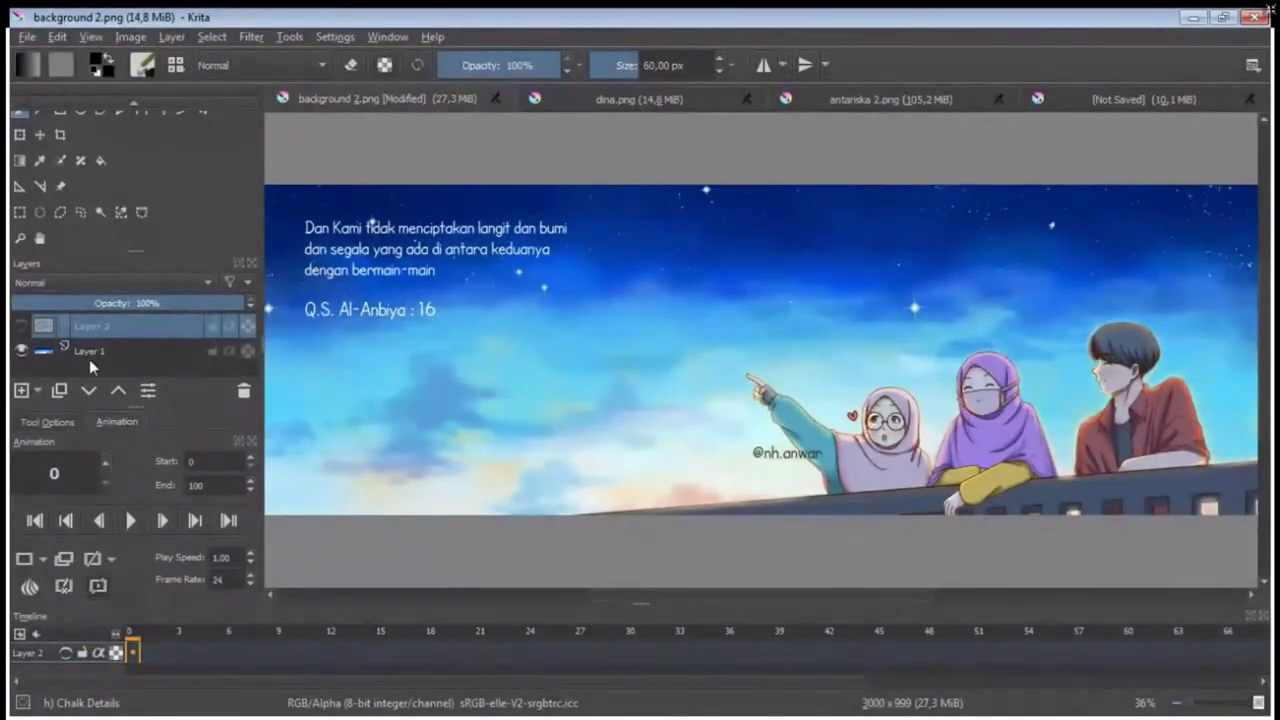
click(22, 327)
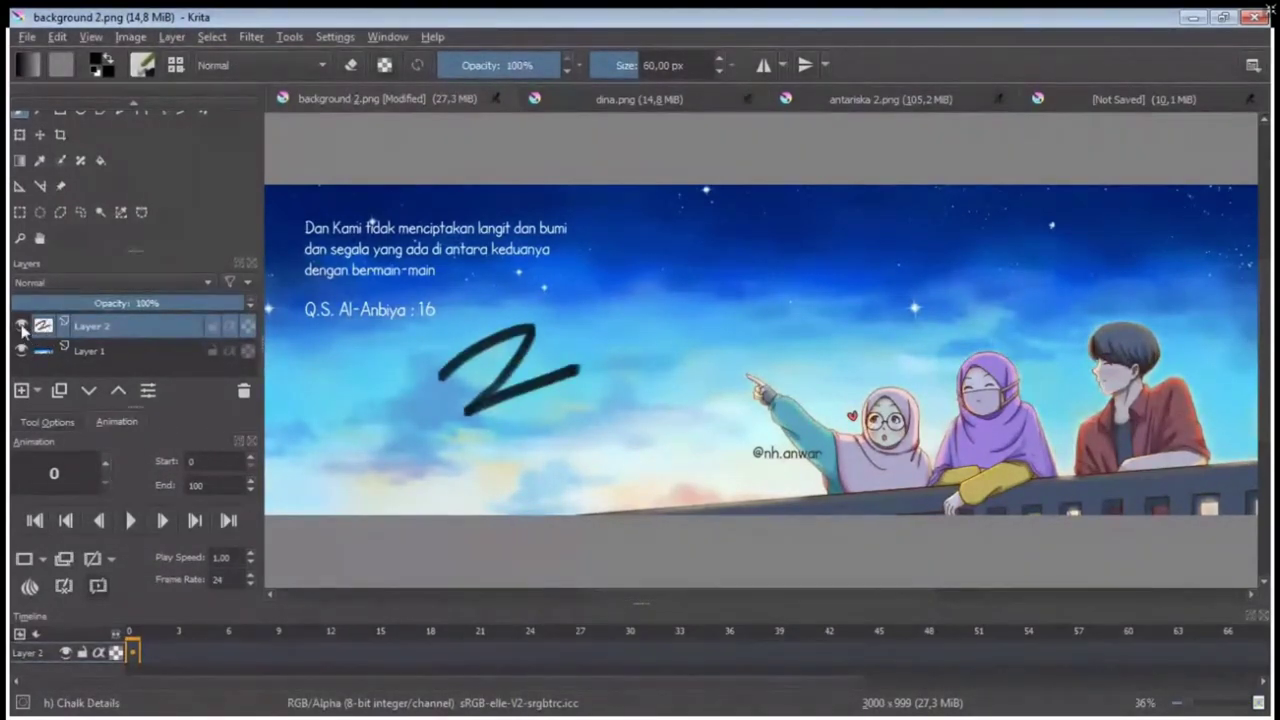
click(21, 327)
click(22, 327)
click(22, 327)
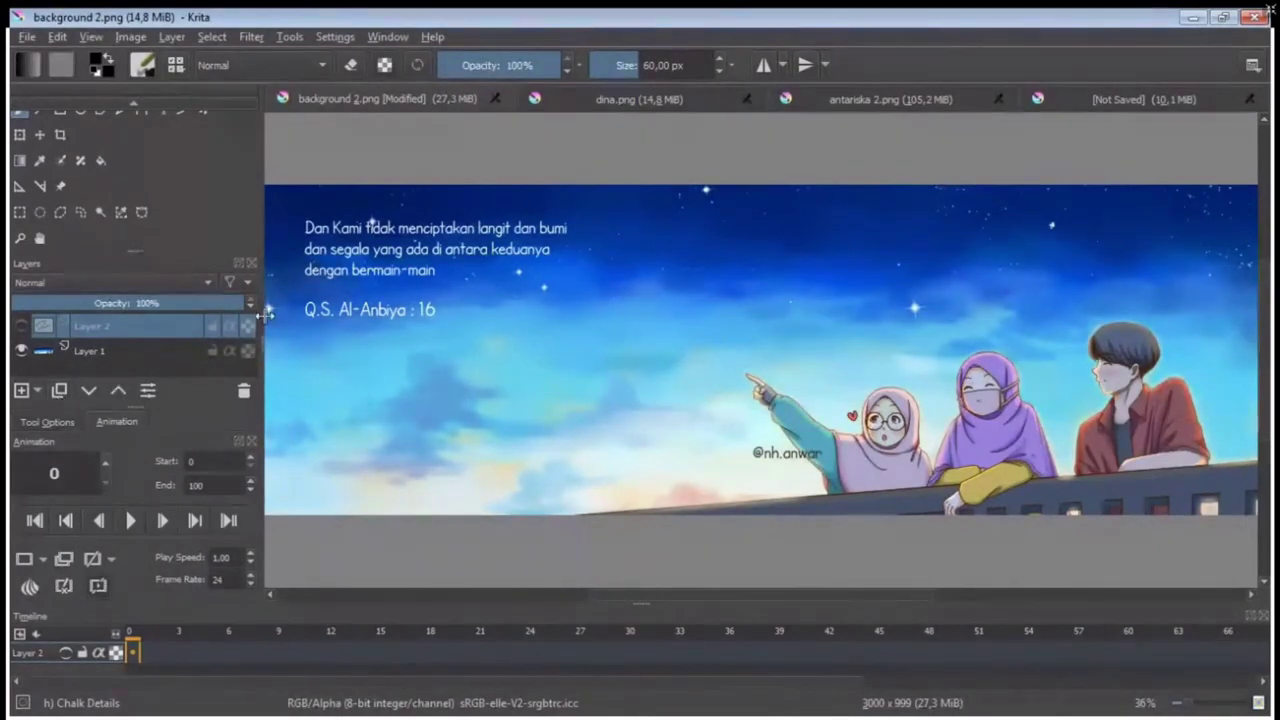
click(48, 421)
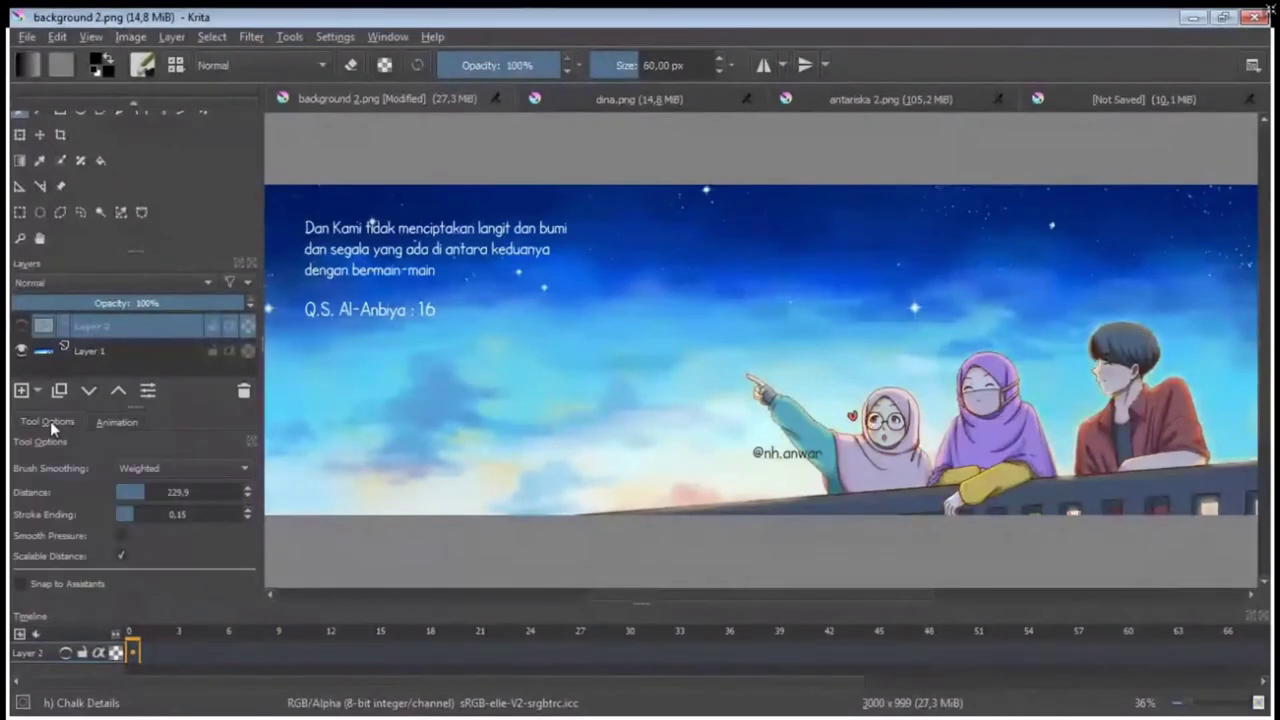
click(118, 423)
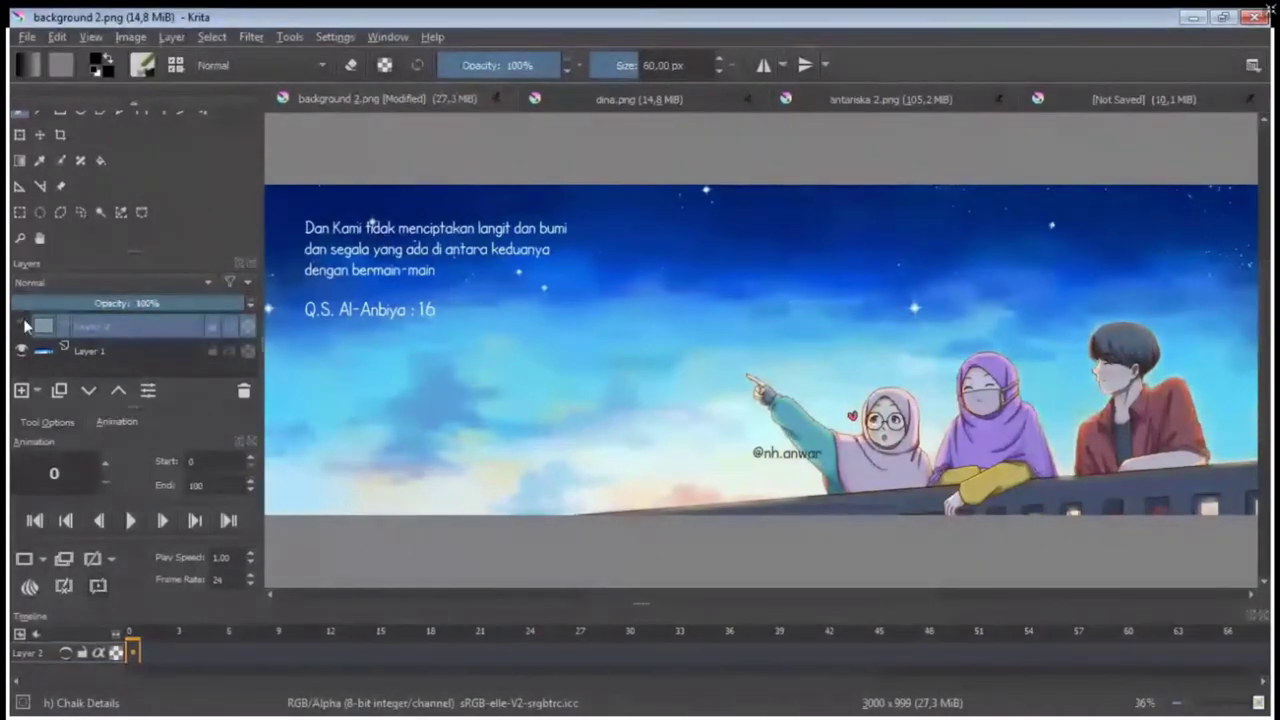
scroll(130, 130, up, 2)
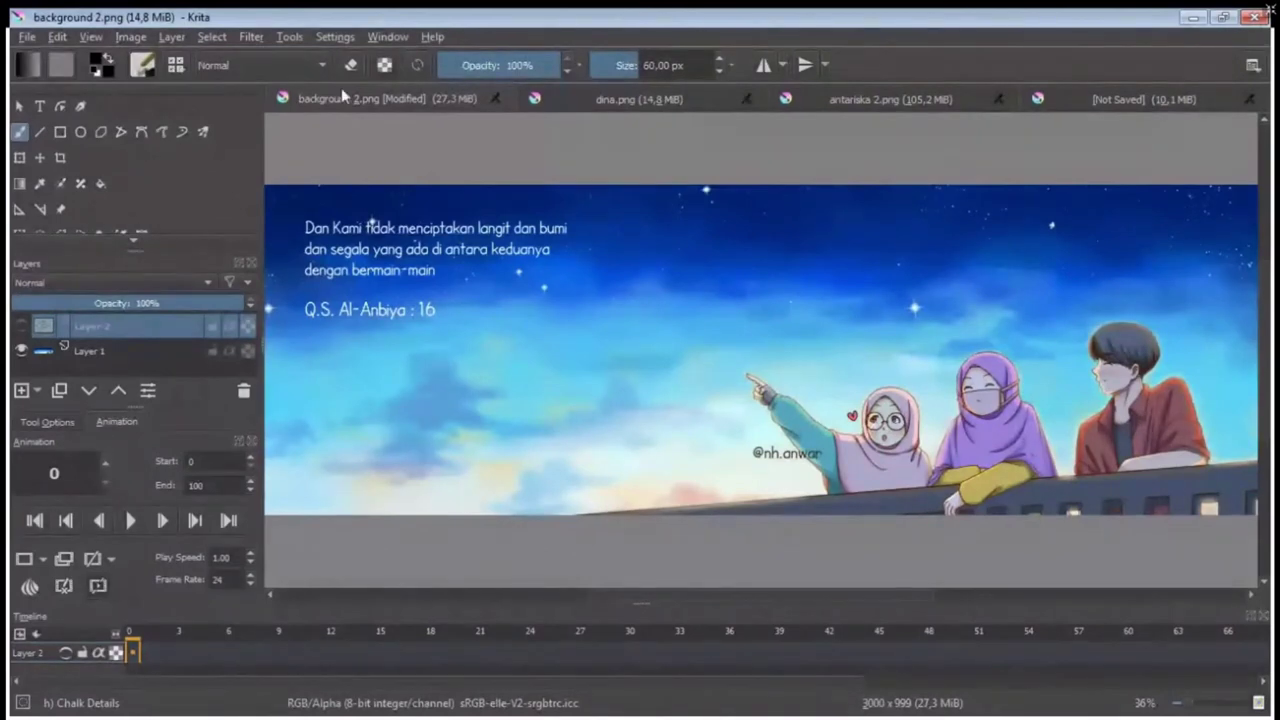
Switch to dina.png and drag its picture into background 2.png's Layer 2.
click(562, 108)
drag(362, 99, 362, 102)
click(134, 240)
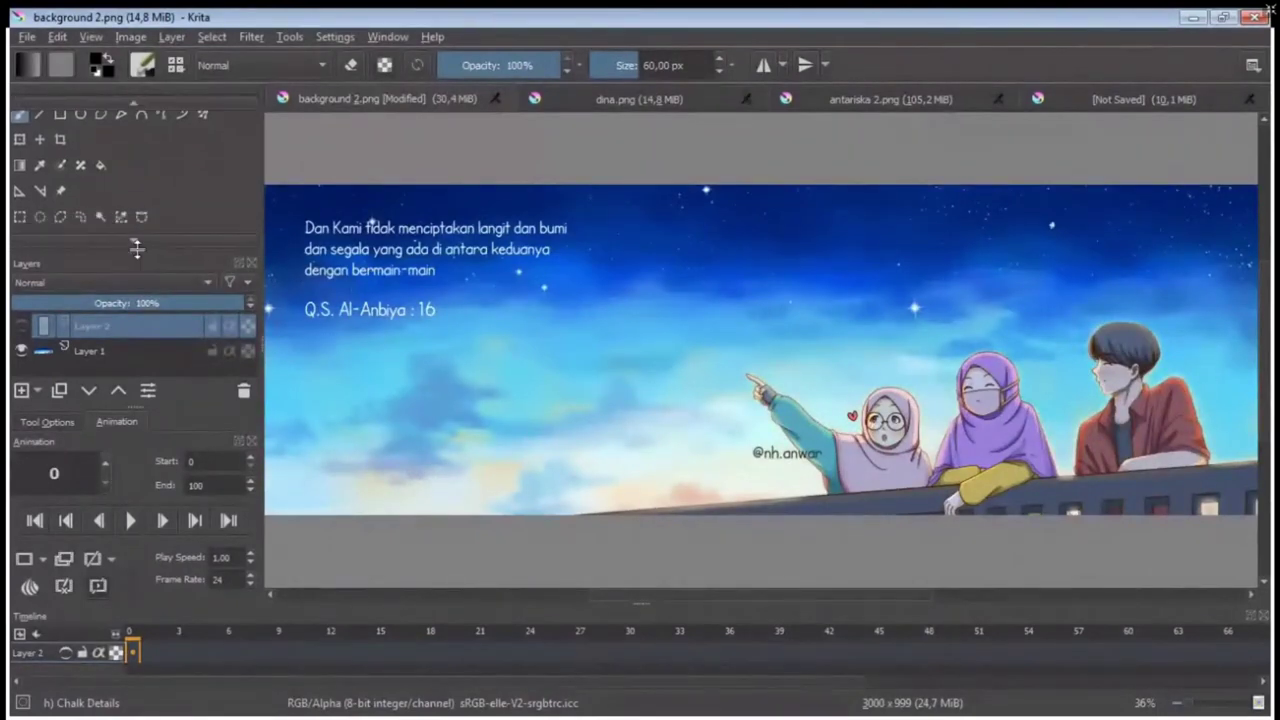
click(129, 243)
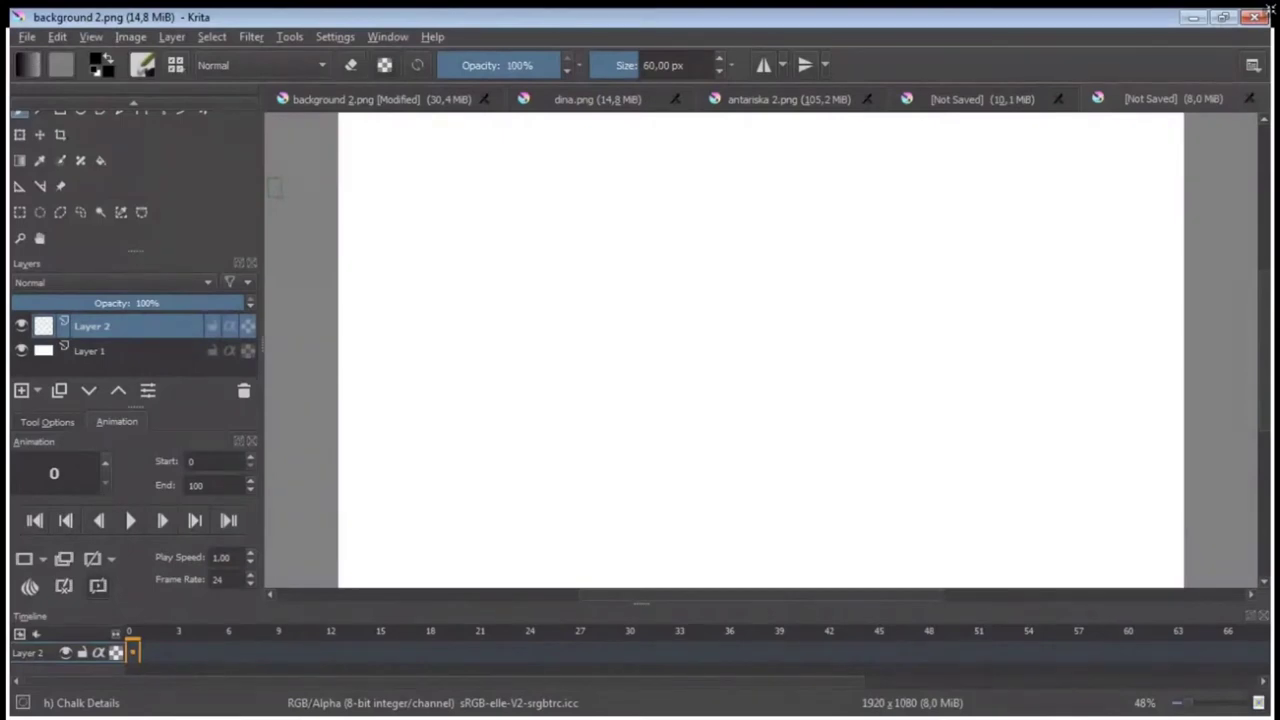
Sketch a thin scribble with the Pencil-1 Hard preset and view the brush smoothing settings.
key(slash)
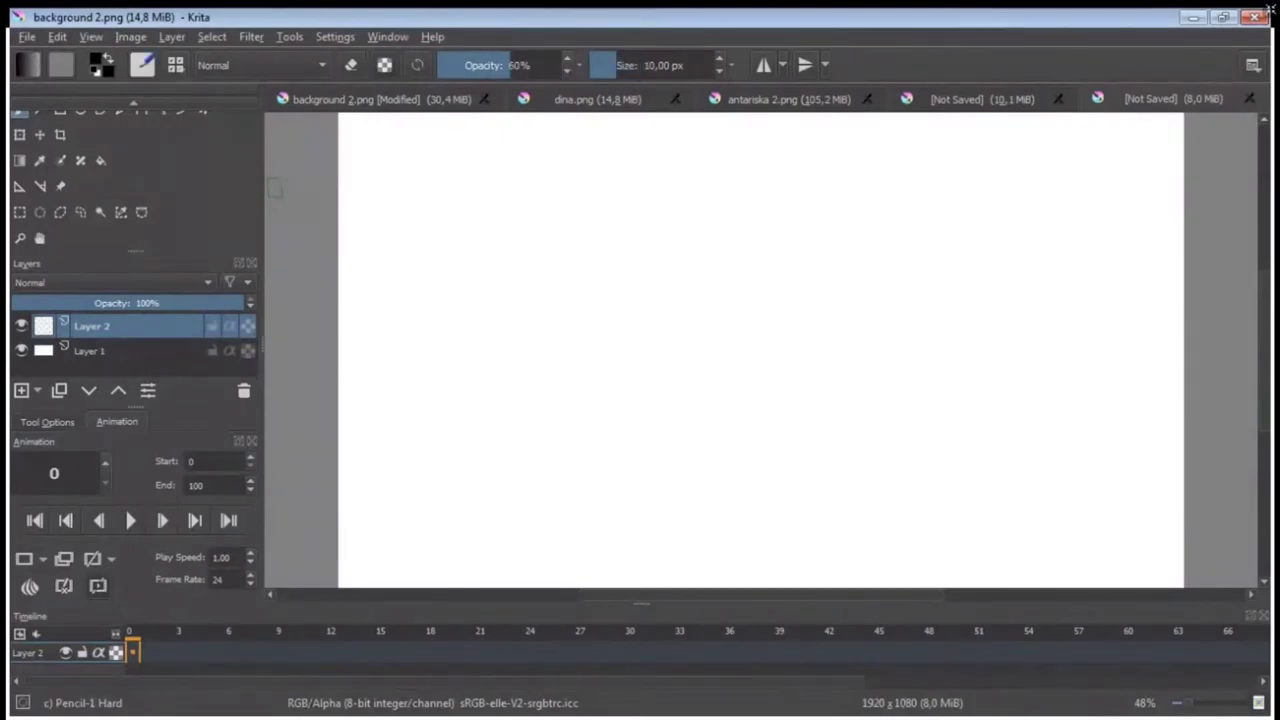
mouse_move(546, 216)
mouse_down()
mouse_move(640, 222)
mouse_move(640, 246)
mouse_move(584, 293)
mouse_up()
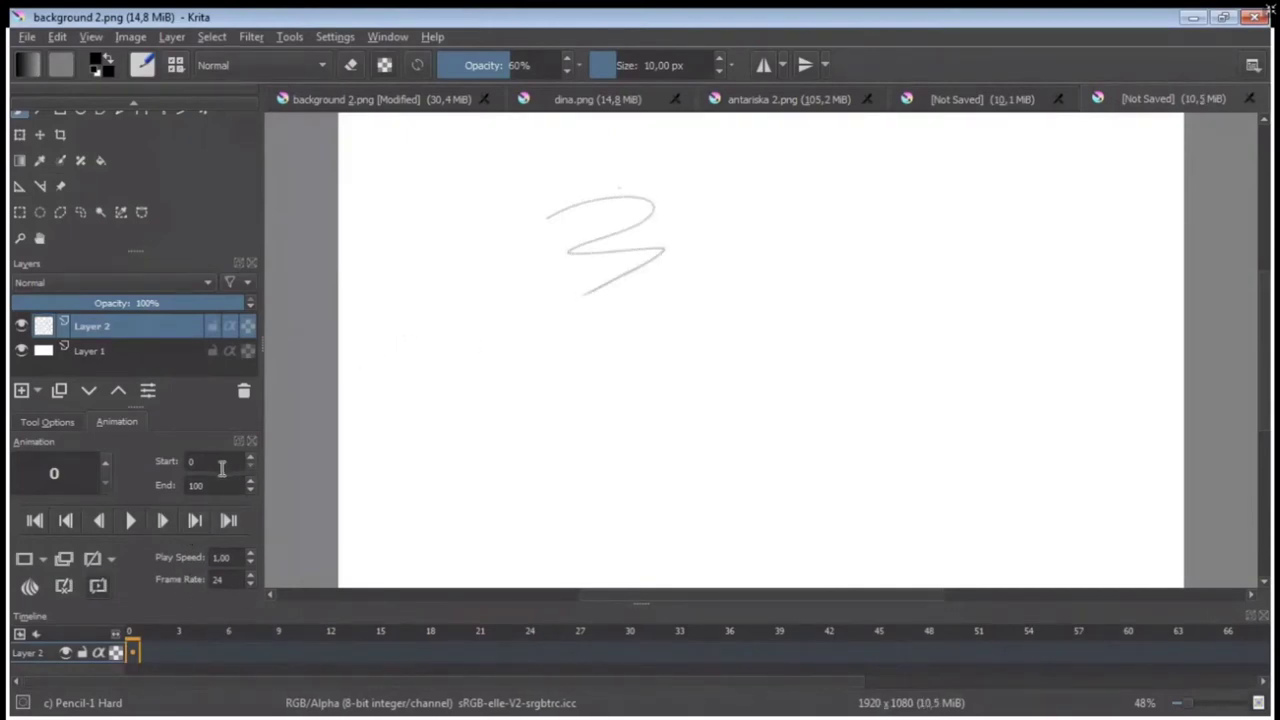
click(58, 423)
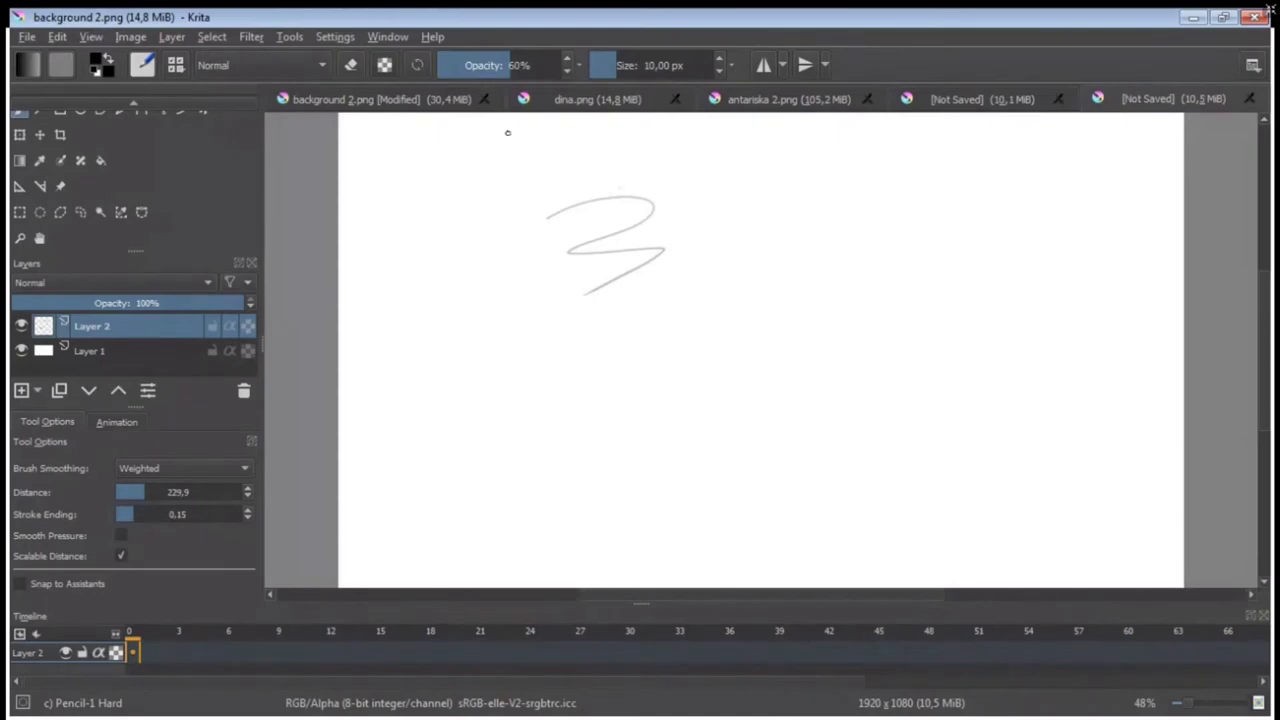
Set brush opacity to 100% and size to 23,32 px, then draw a thick stroke near the top.
drag(518, 66, 560, 120)
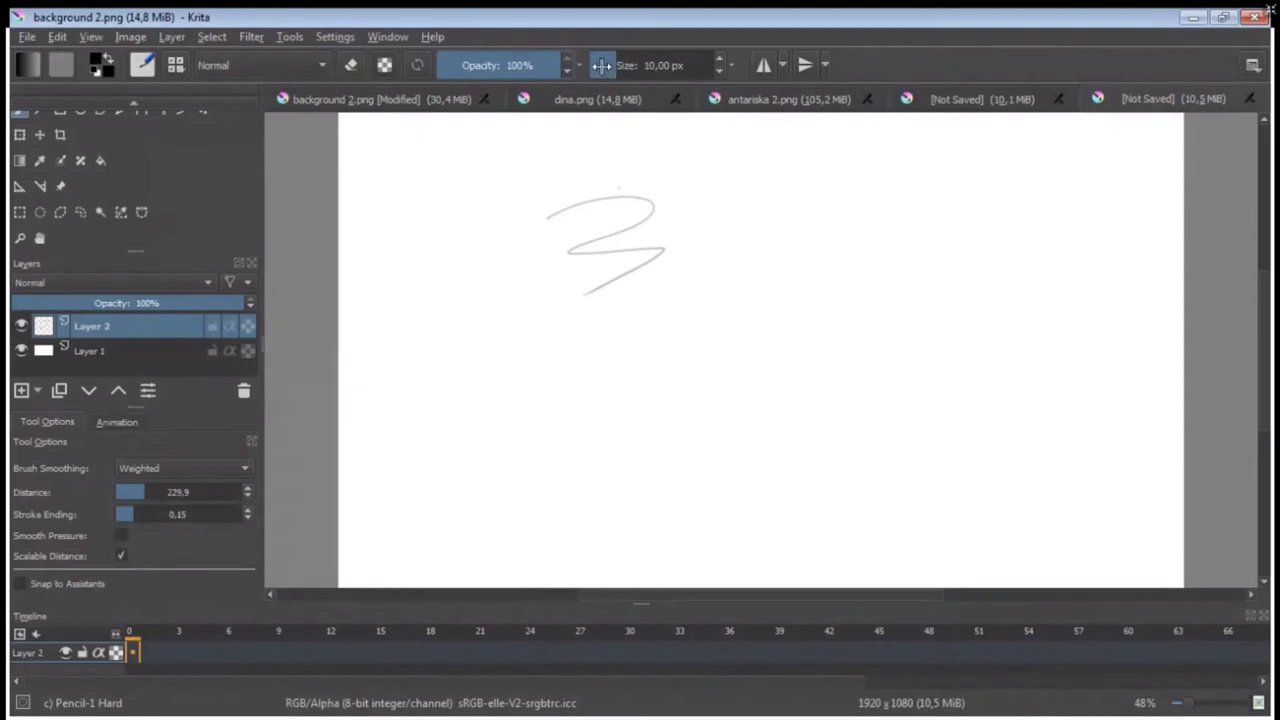
drag(601, 65, 589, 65)
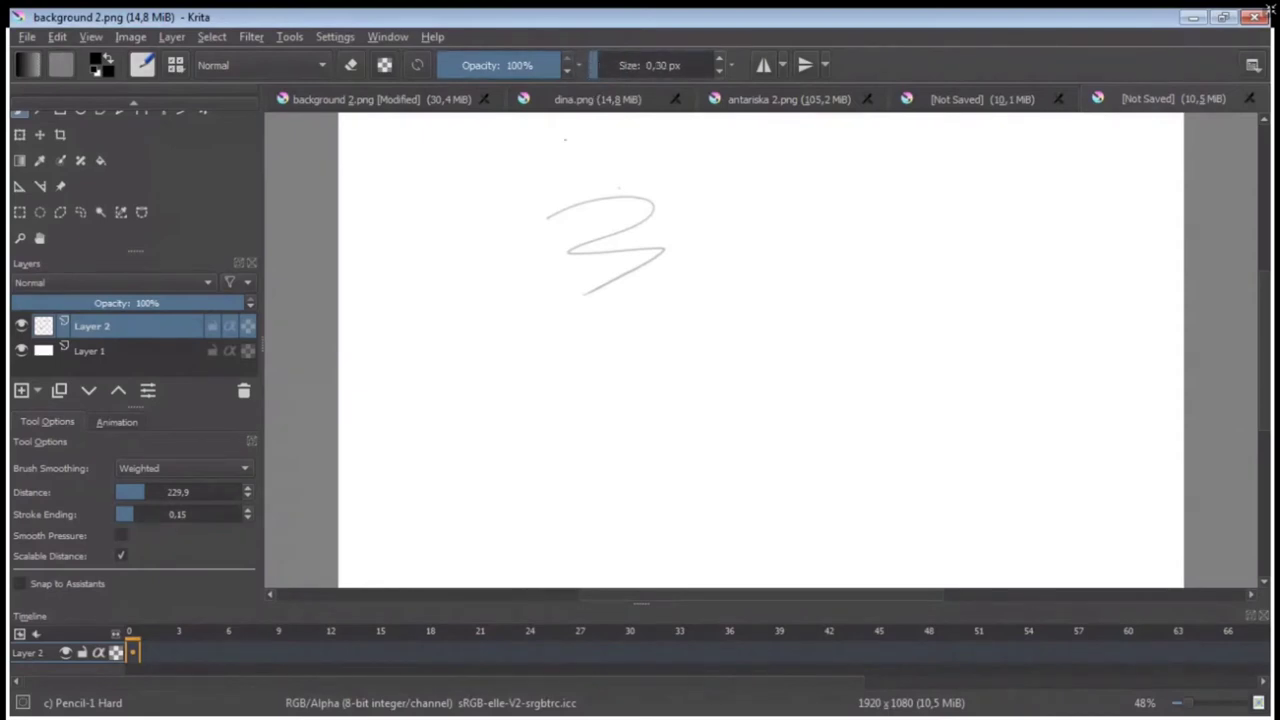
click(601, 65)
click(622, 65)
drag(527, 185, 744, 155)
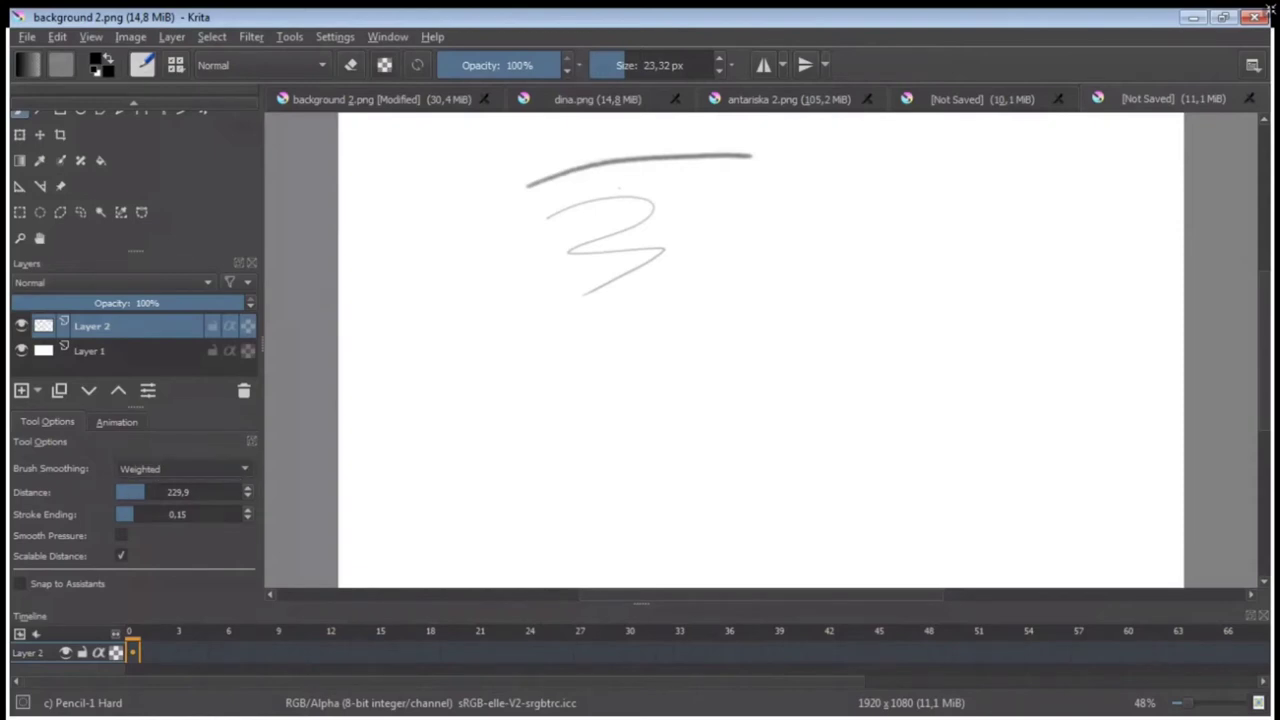
scroll(214, 468, up, 1)
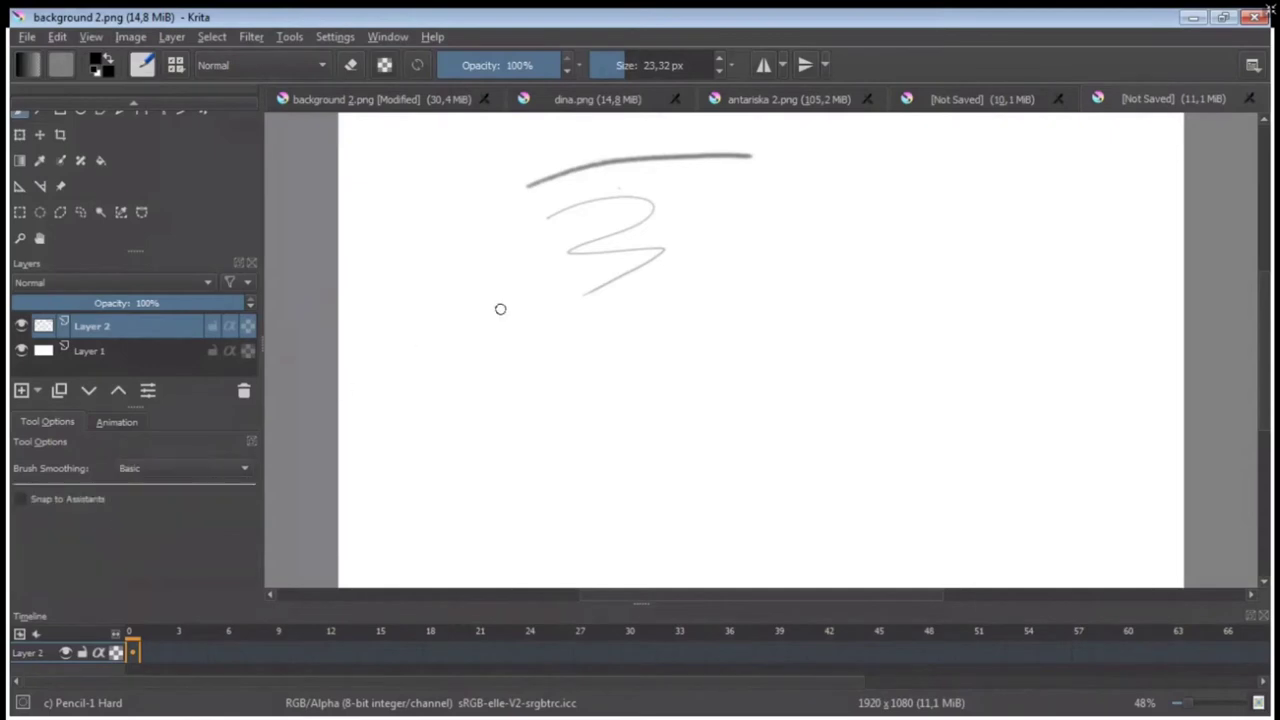
Paint a short grey stroke below the squiggle and set brush smoothing to Weighted.
drag(489, 305, 577, 297)
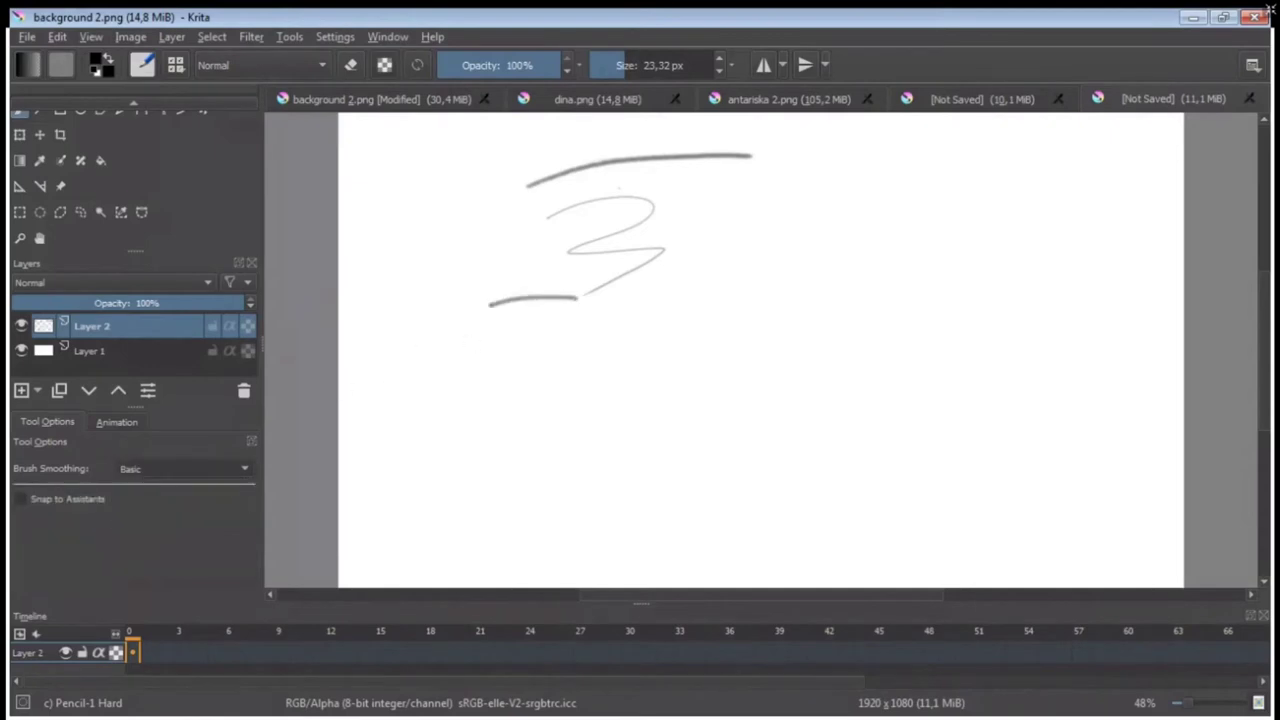
click(180, 468)
click(180, 490)
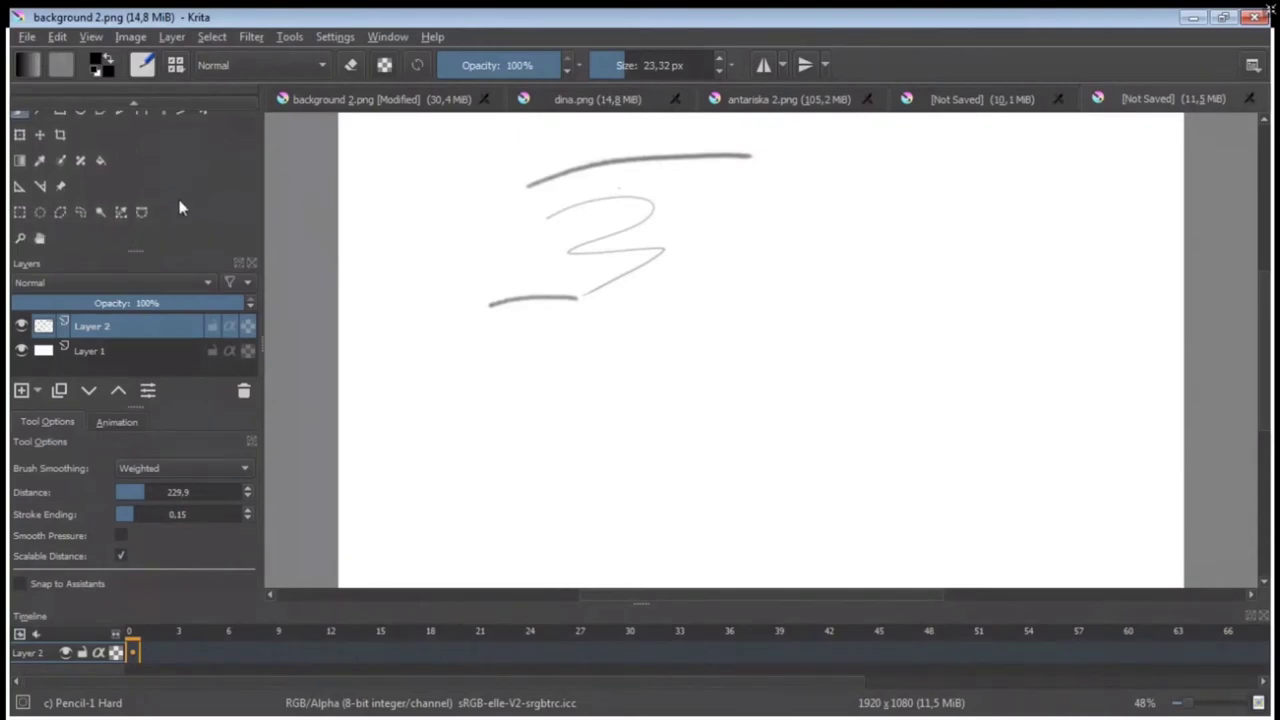
Erase the grey strokes inside a path selection drawn around them, then deselect.
click(141, 212)
click(416, 279)
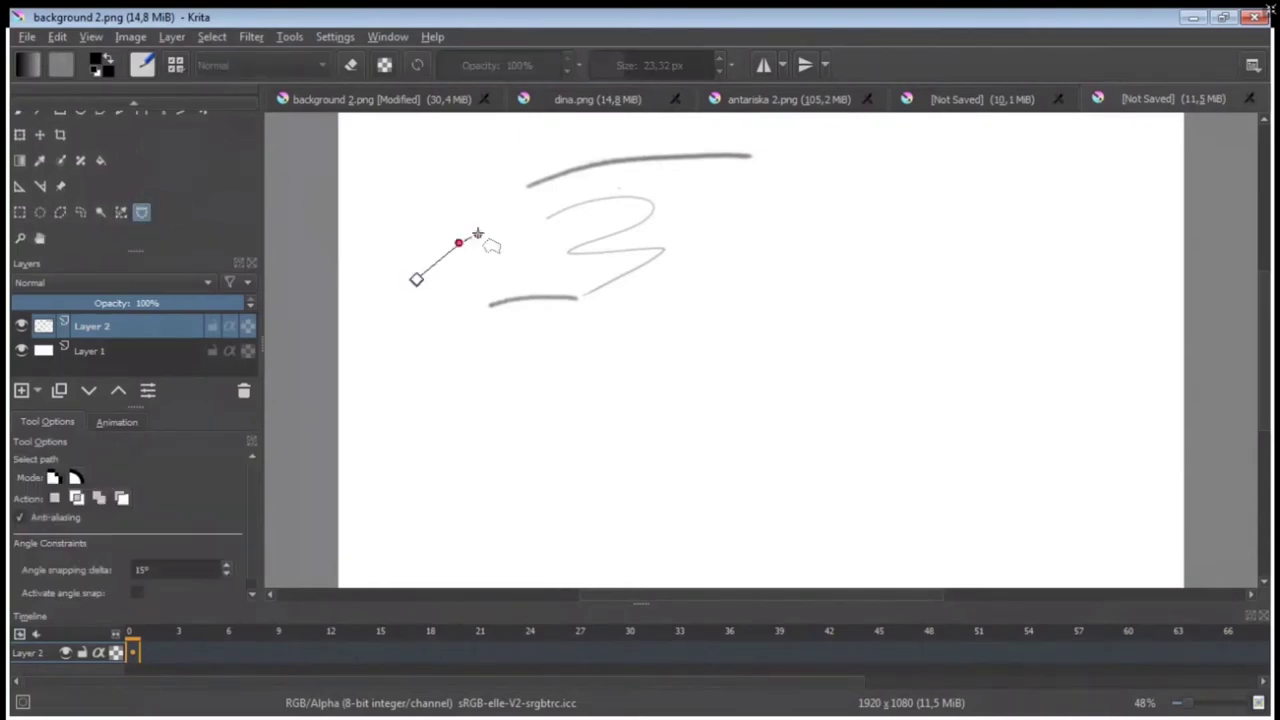
click(470, 237)
click(590, 113)
click(762, 131)
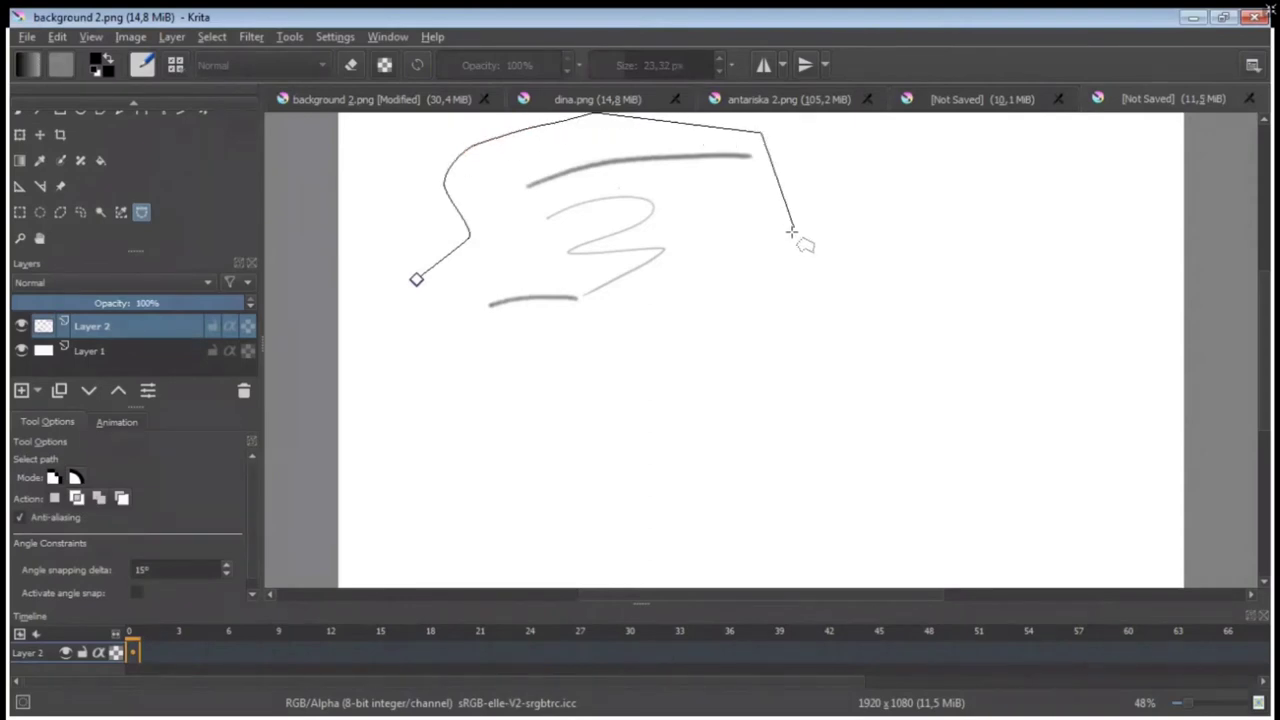
click(792, 233)
click(634, 351)
click(545, 390)
click(455, 375)
click(435, 345)
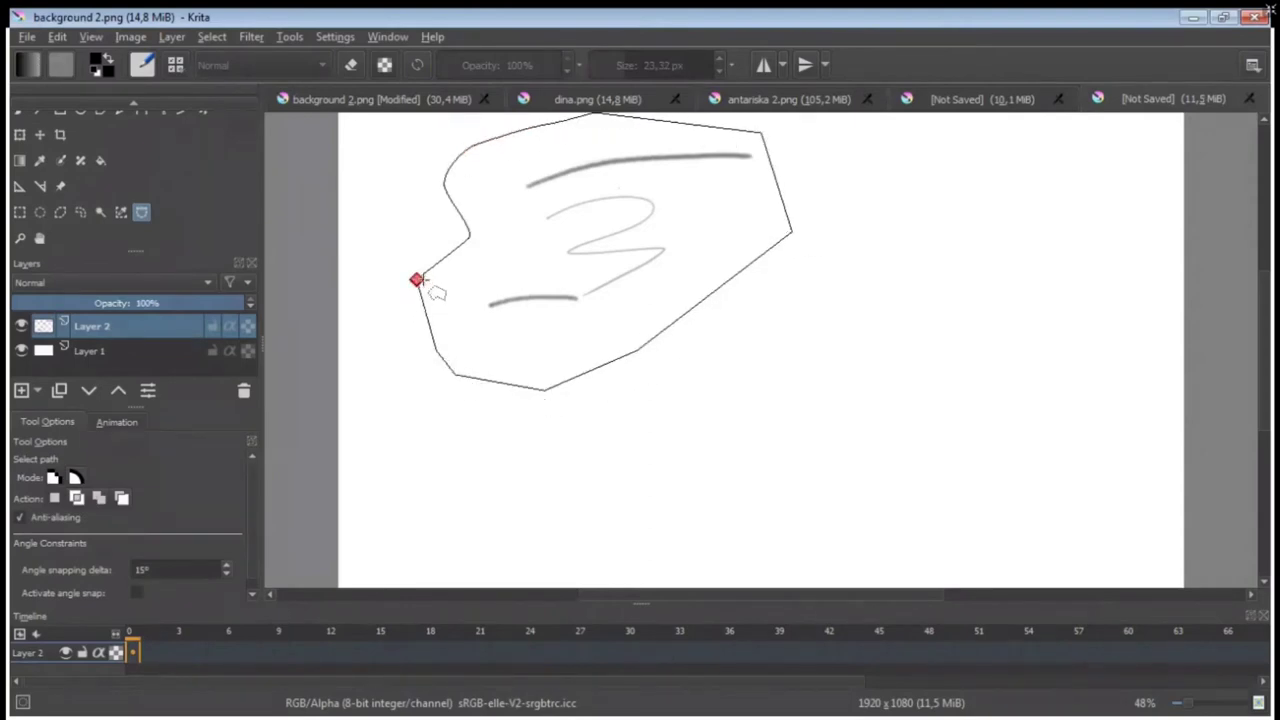
click(416, 279)
key(Delete)
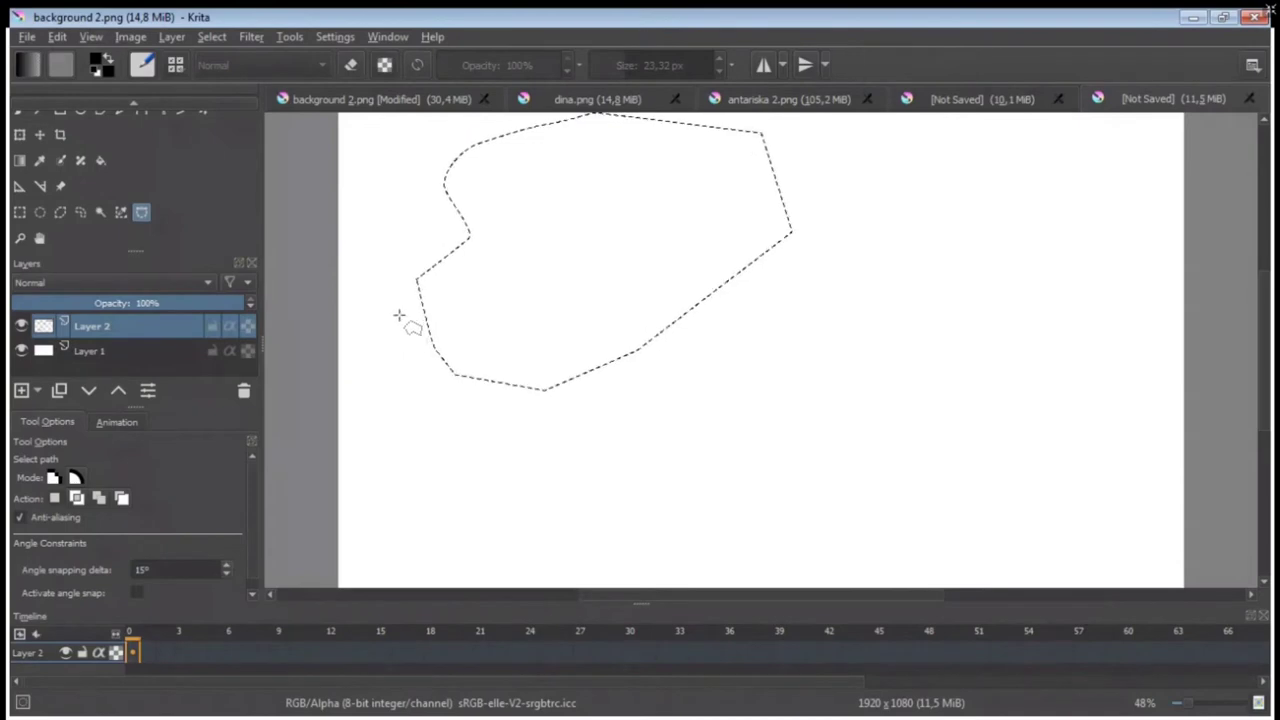
key(ctrl+shift+a)
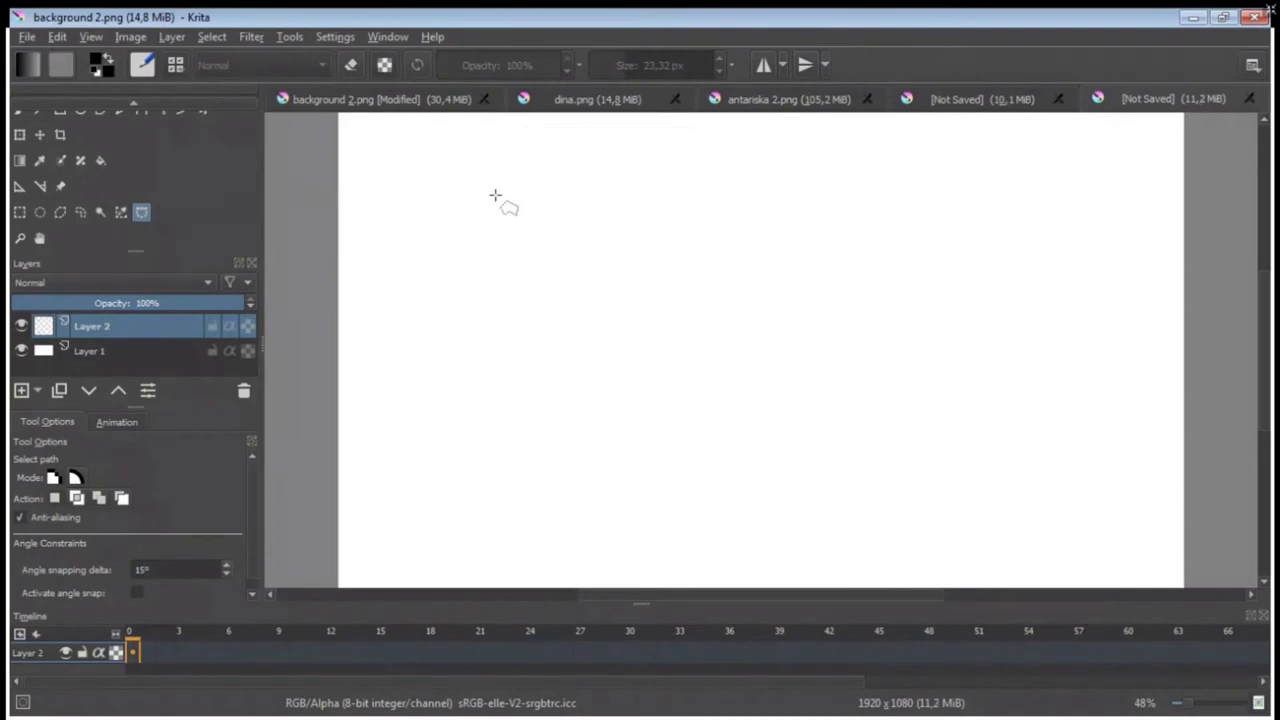
Mark a tall rectangular path selection and switch to the Ink-2 Fineliner brush preset.
click(460, 171)
click(574, 170)
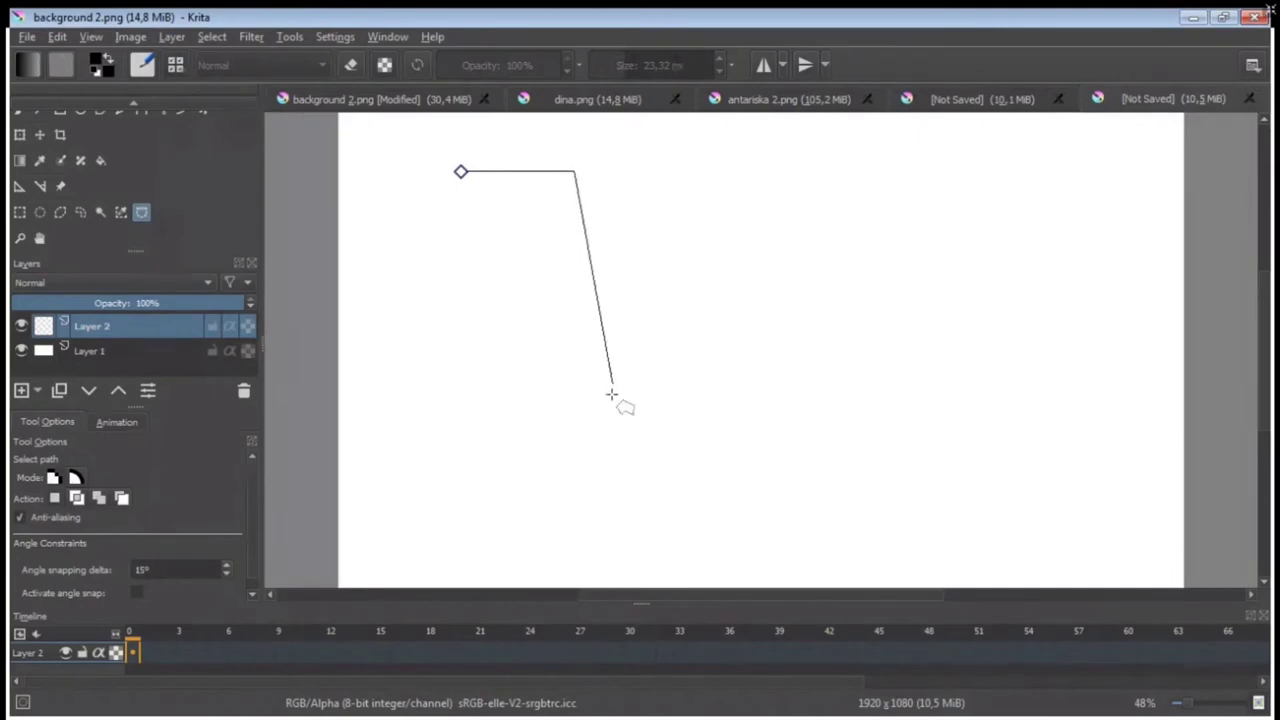
click(575, 565)
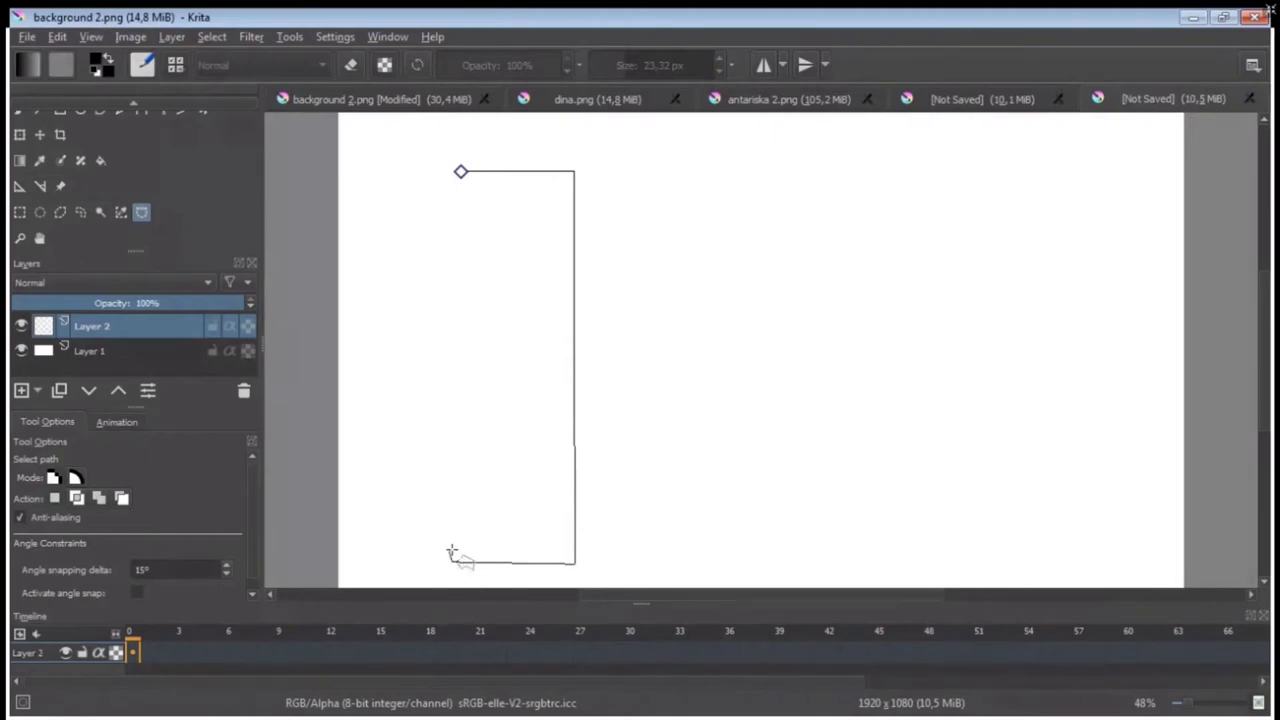
click(455, 563)
click(460, 172)
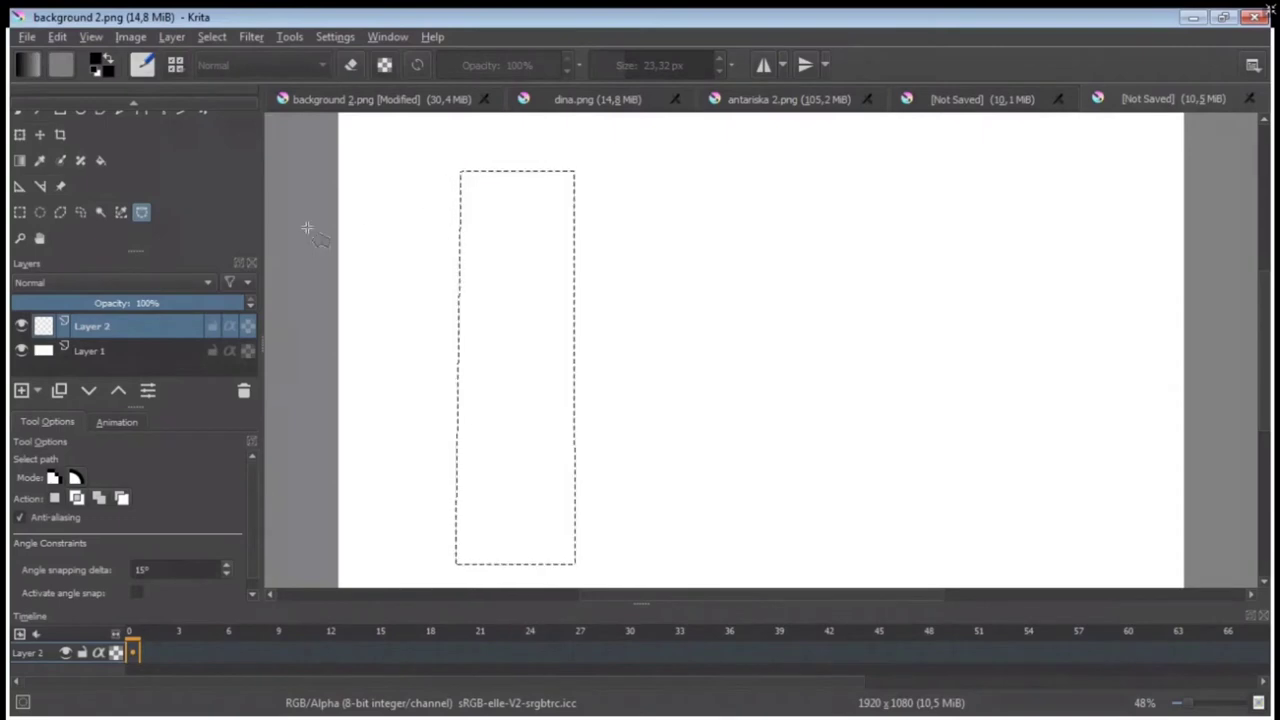
key(b)
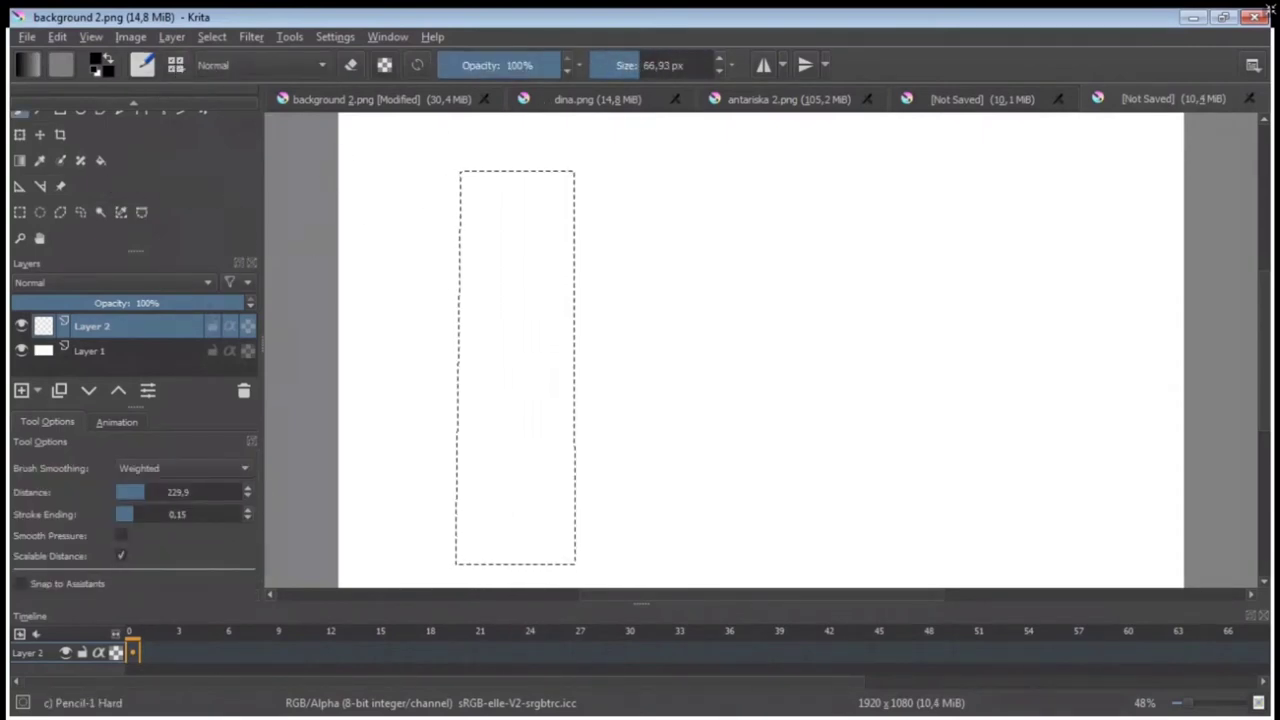
key(period)
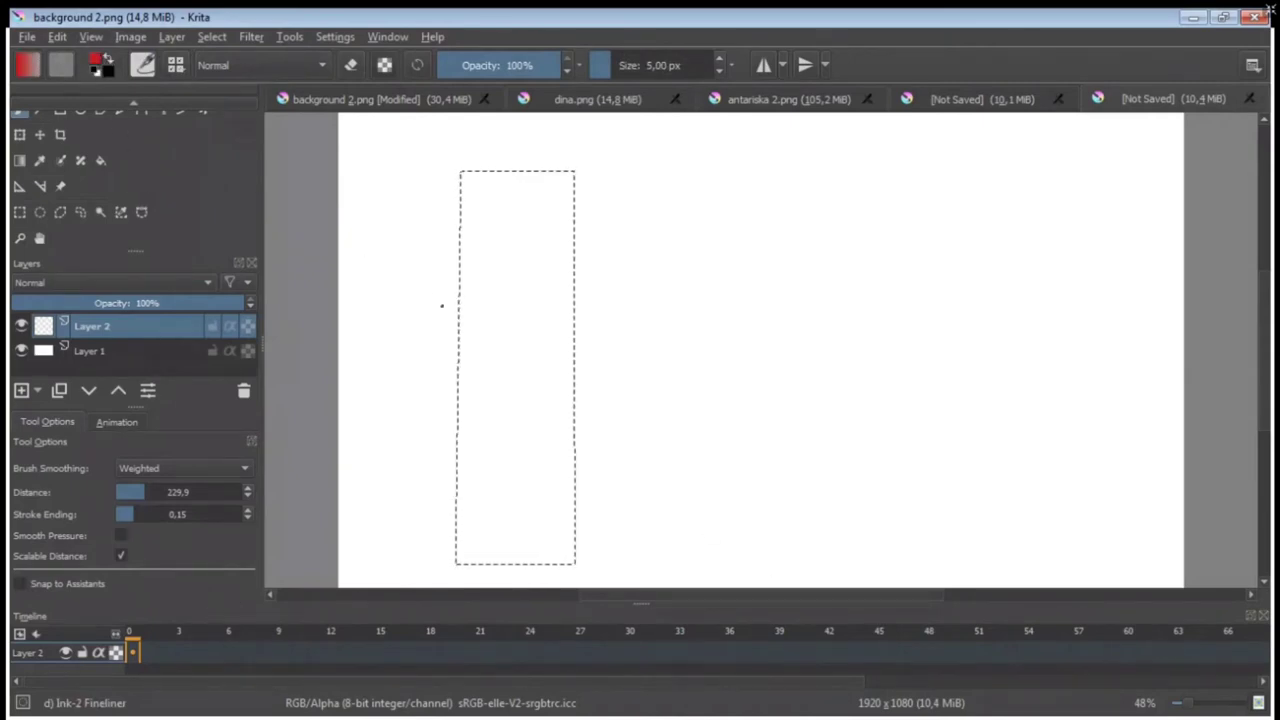
Enlarge the brush to 74.64 px, fill the tall selection with solid red, and deselect.
click(640, 65)
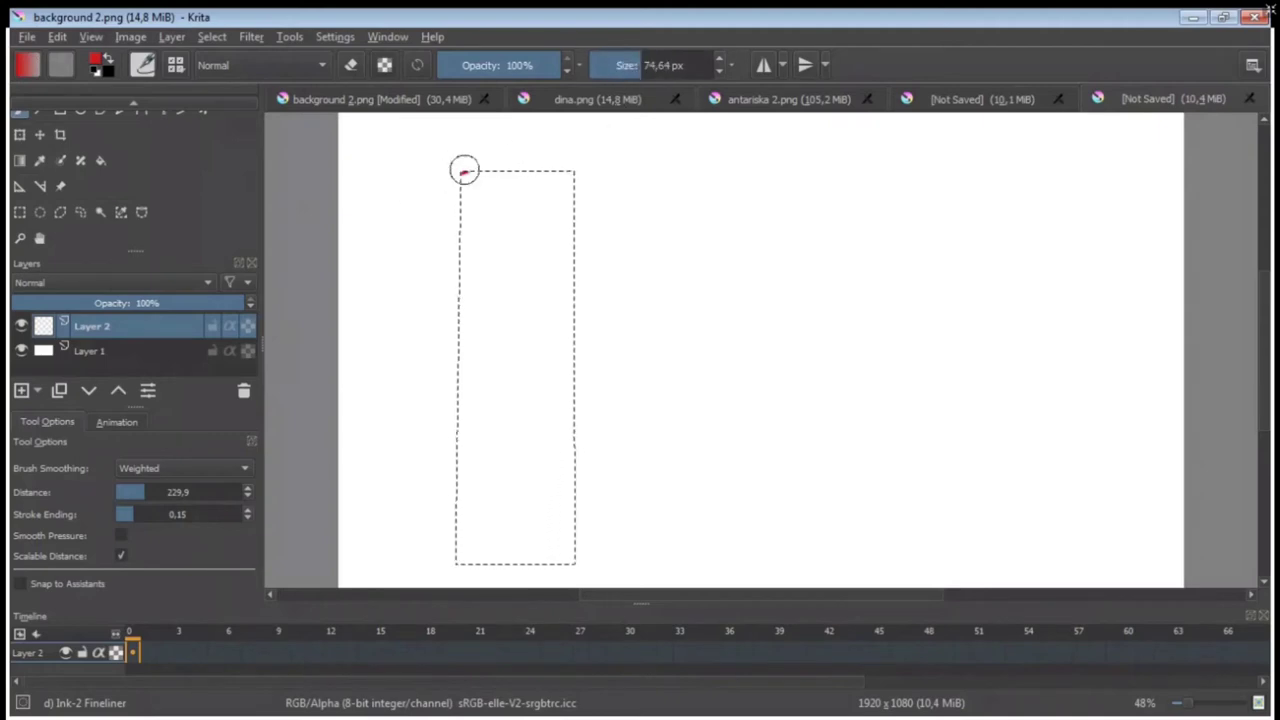
drag(467, 172, 512, 528)
mouse_move(446, 237)
mouse_down()
mouse_move(487, 215)
mouse_move(537, 363)
mouse_move(569, 166)
mouse_move(594, 549)
mouse_move(459, 533)
mouse_move(457, 486)
mouse_move(480, 509)
mouse_move(514, 380)
mouse_move(563, 510)
mouse_move(551, 346)
mouse_move(566, 337)
mouse_move(537, 449)
mouse_move(515, 435)
mouse_up()
key(ctrl+shift+a)
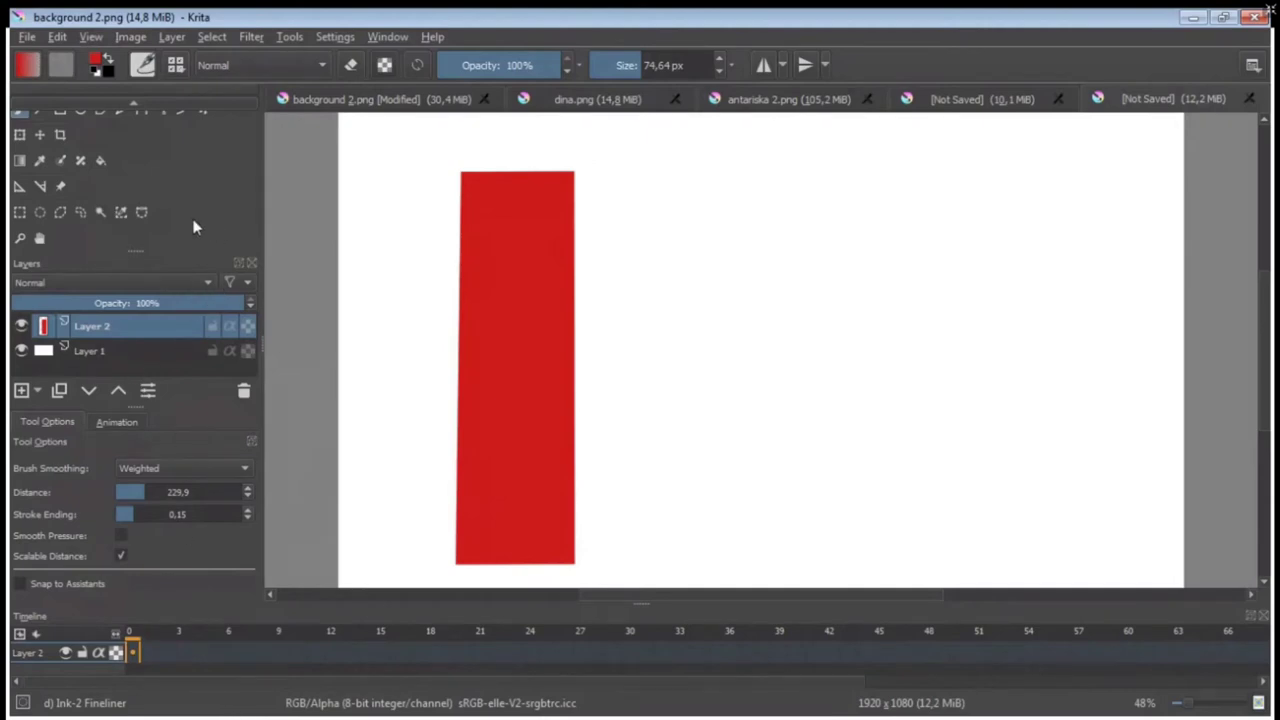
scroll(166, 107, up, 2)
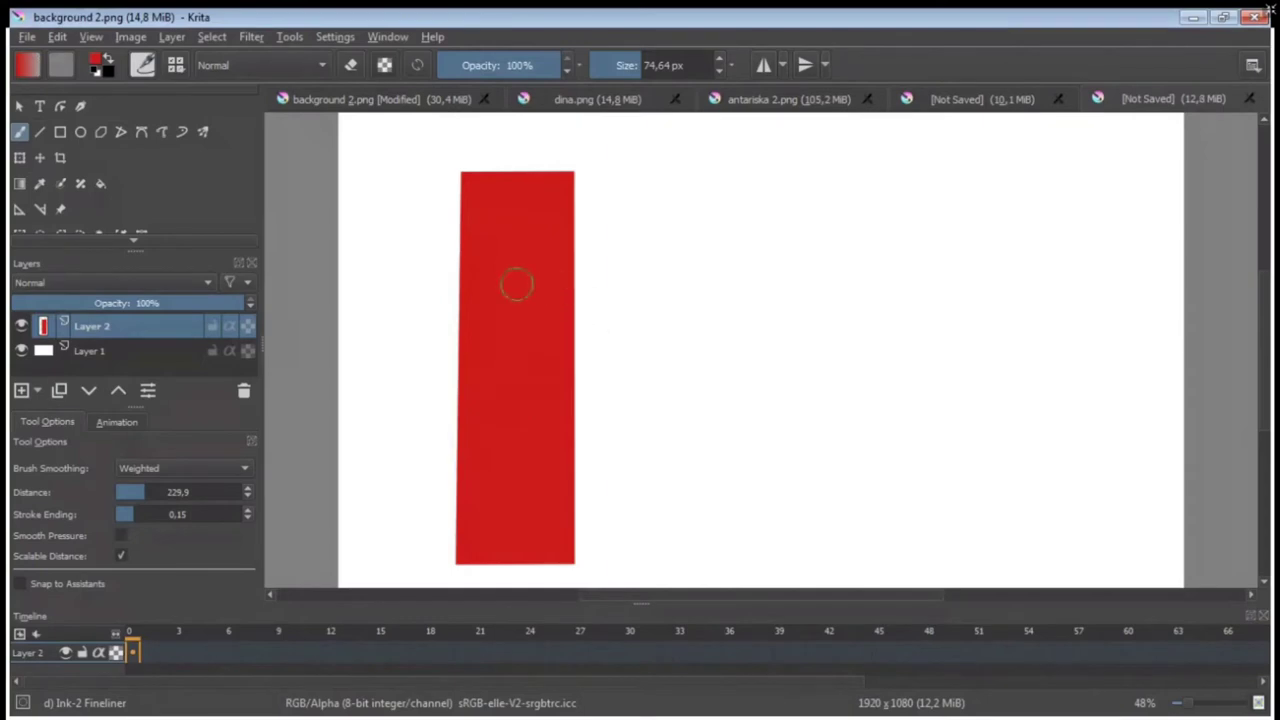
Rotate the red rectangle to a slight tilt, apply it, and begin a new transform.
key(ctrl+t)
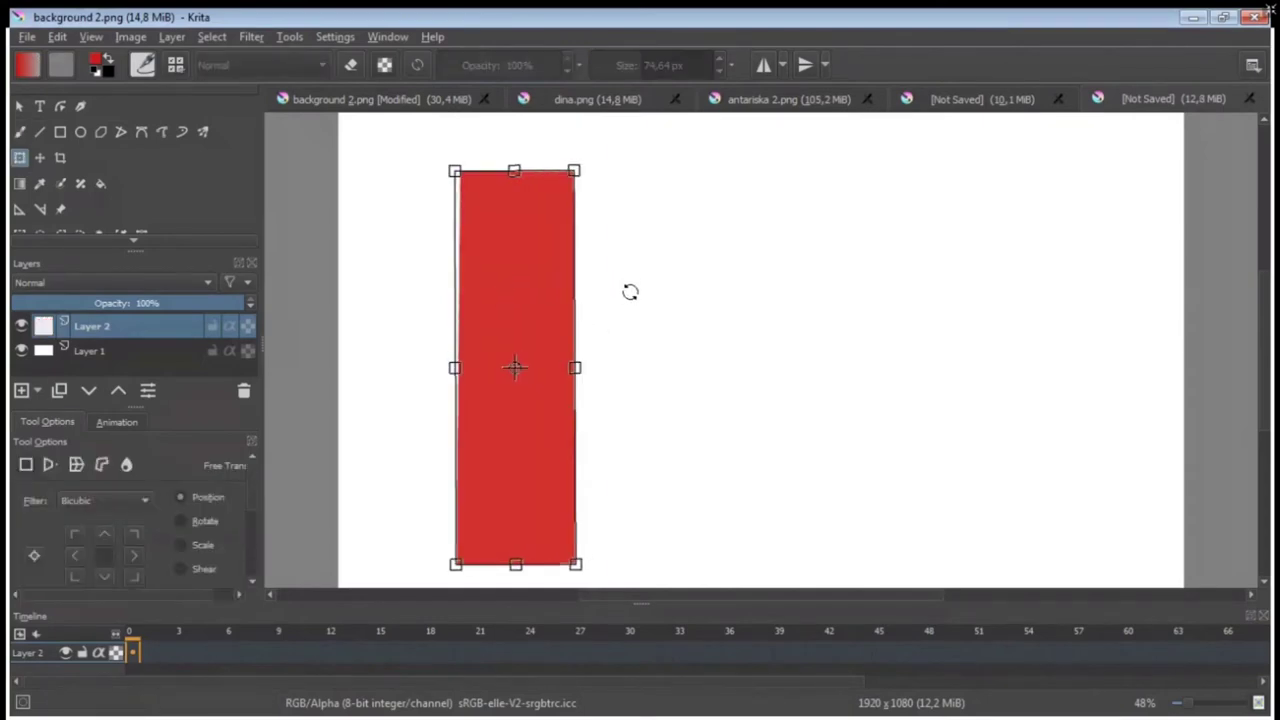
mouse_move(629, 291)
mouse_down()
mouse_move(629, 431)
mouse_move(554, 497)
mouse_move(400, 417)
mouse_move(573, 325)
mouse_up()
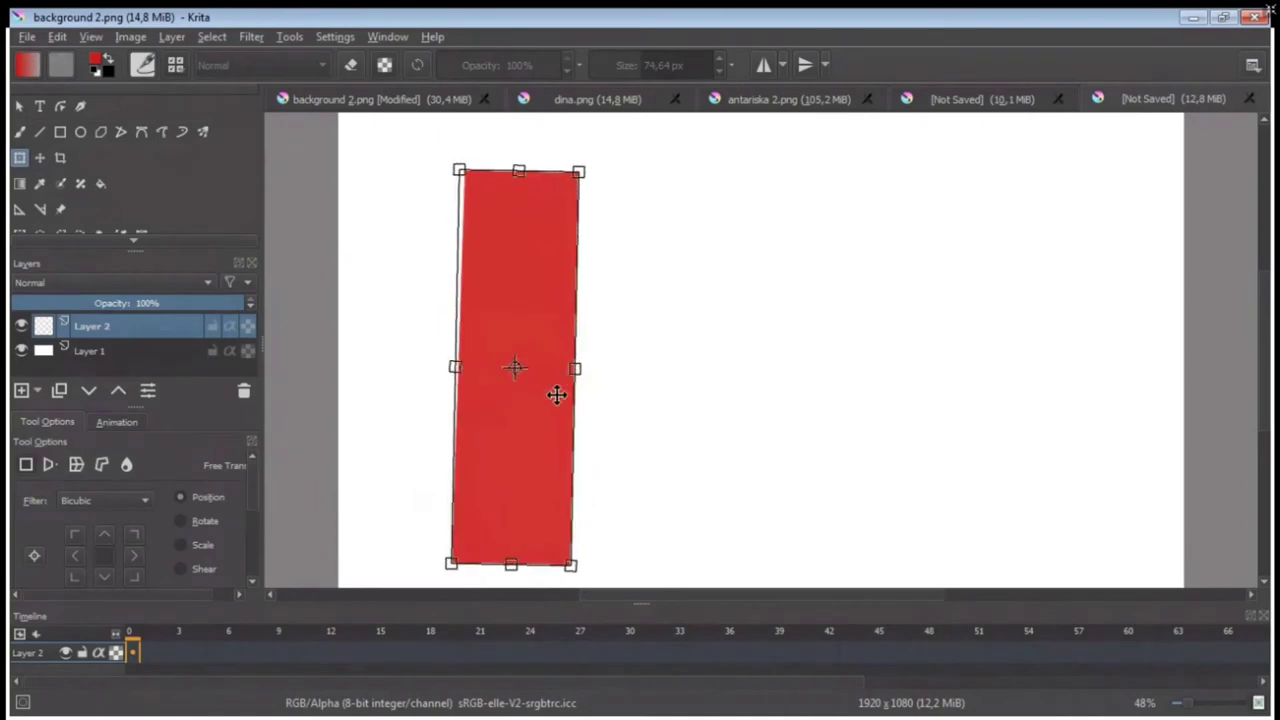
key(Return)
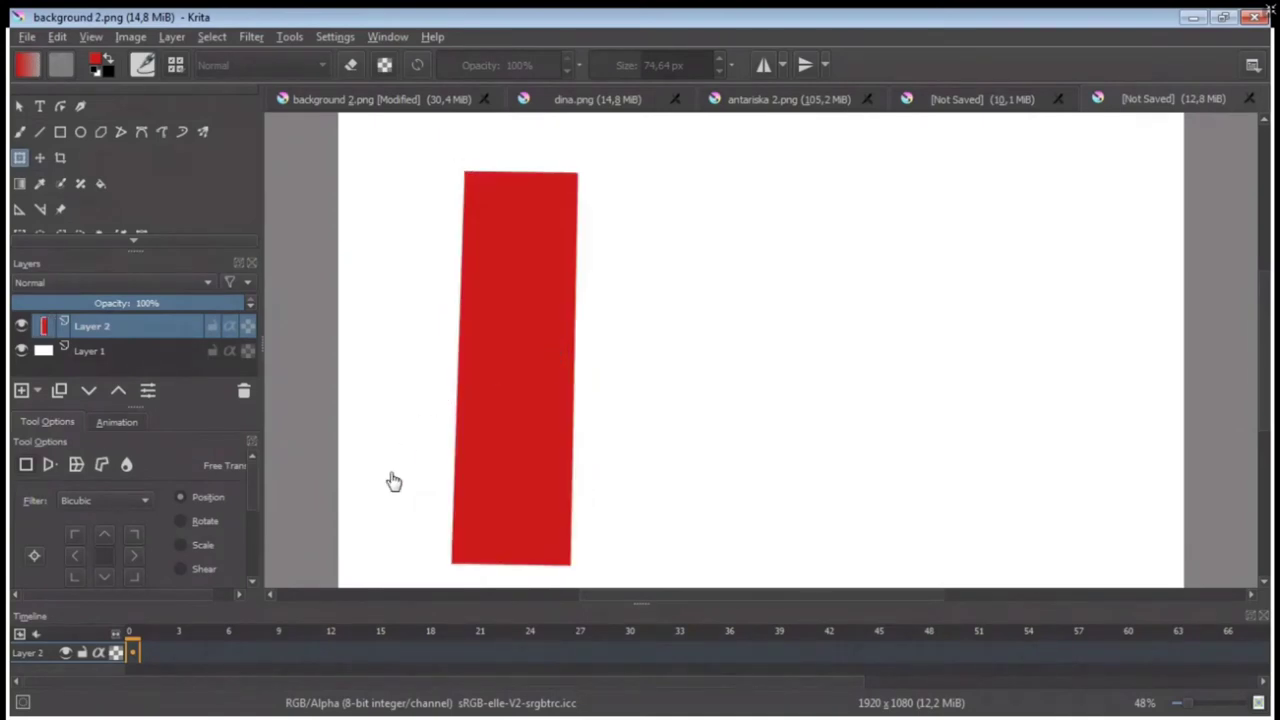
click(514, 358)
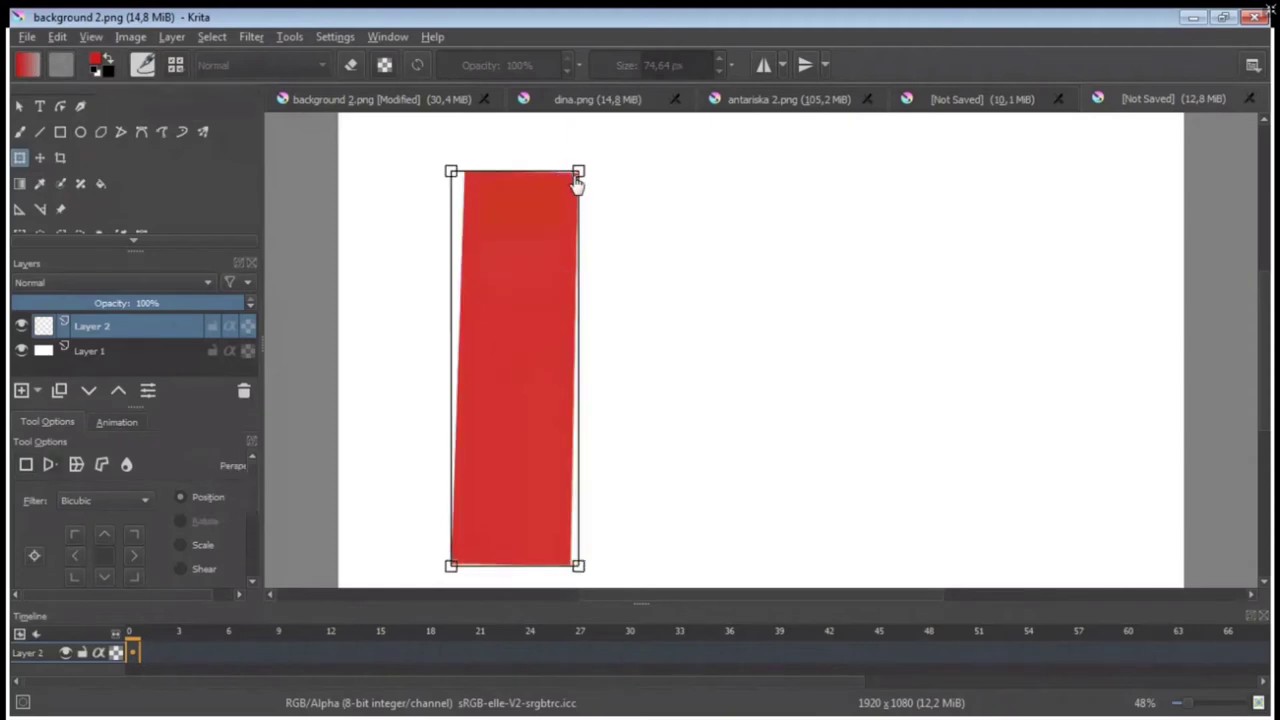
Drag the rectangle's corners in perspective and pull its right side out into a point.
drag(576, 174, 581, 322)
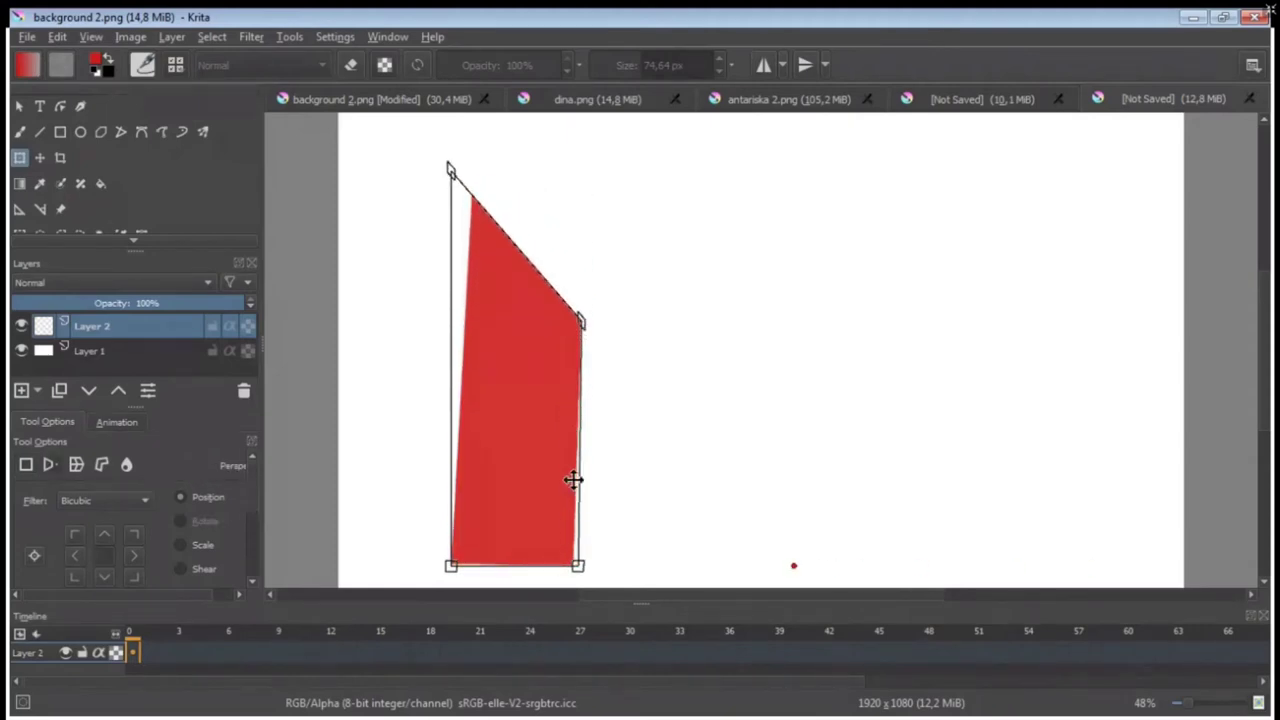
drag(578, 566, 597, 421)
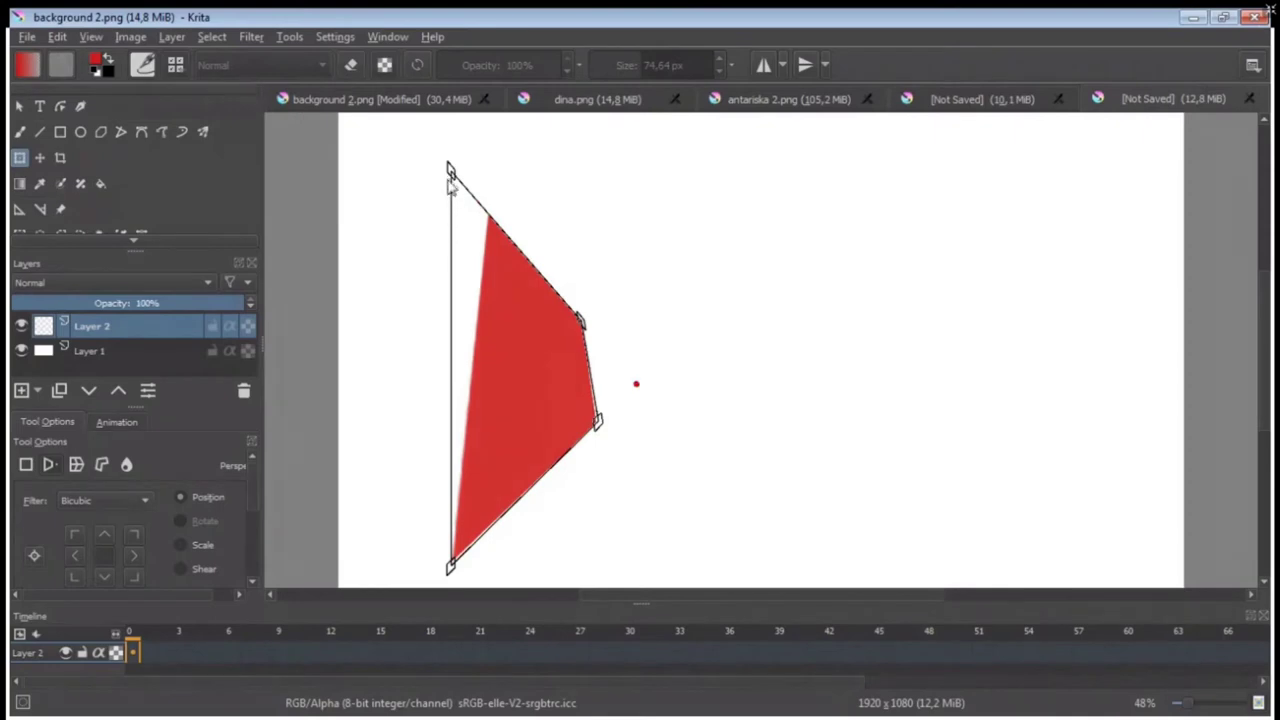
drag(450, 172, 338, 206)
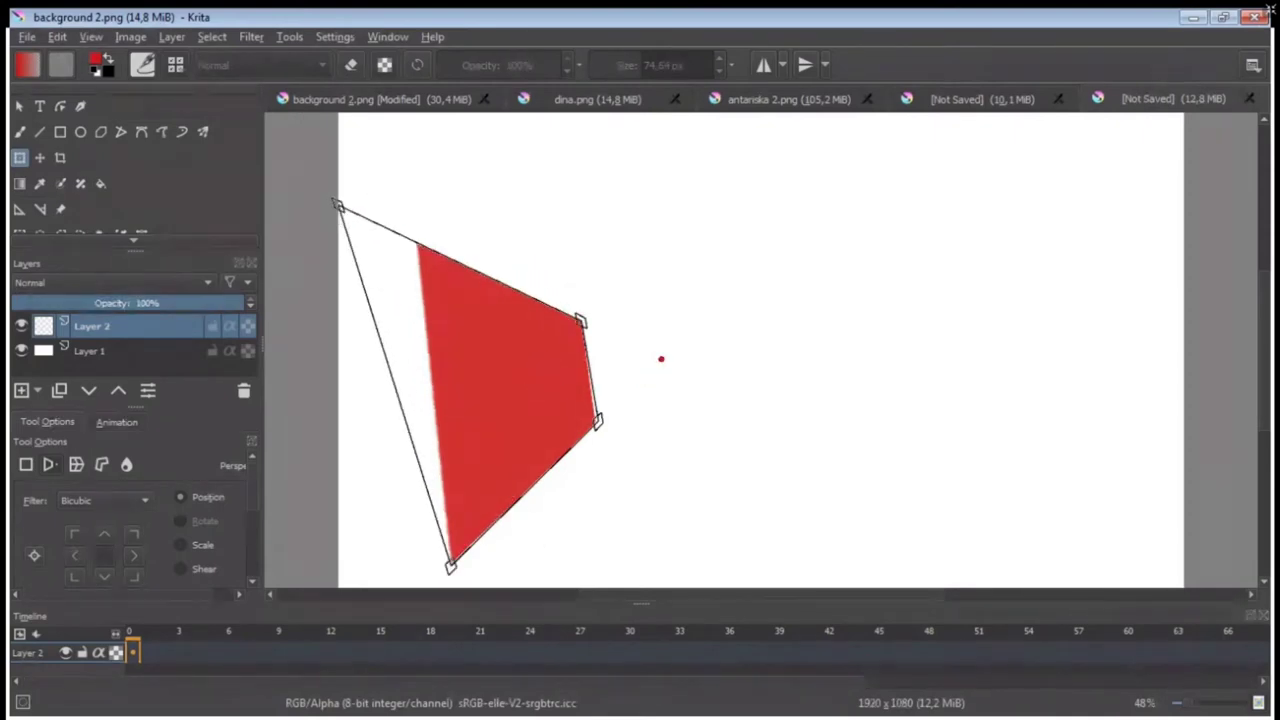
mouse_move(580, 371)
mouse_down()
mouse_move(510, 402)
mouse_move(454, 480)
mouse_move(500, 482)
mouse_move(628, 360)
mouse_move(702, 424)
mouse_move(790, 222)
mouse_move(583, 246)
mouse_move(694, 437)
mouse_move(858, 370)
mouse_up()
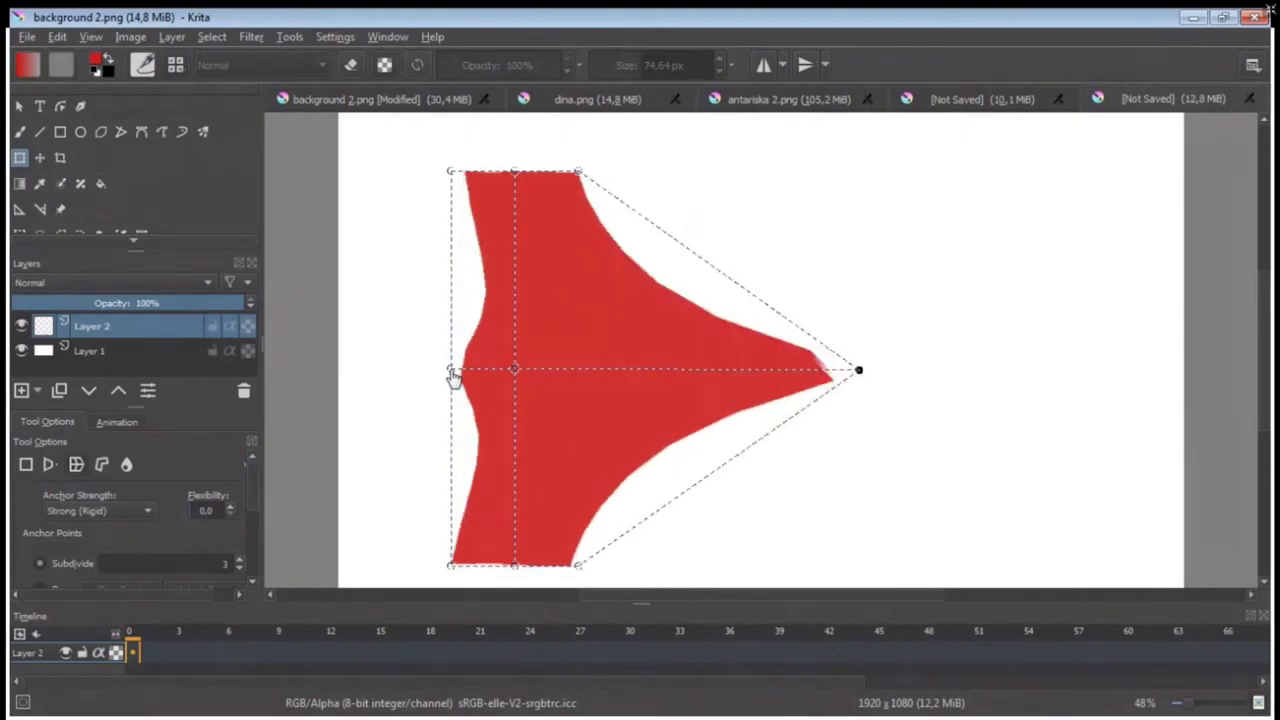
mouse_move(452, 374)
mouse_down()
mouse_move(380, 357)
mouse_move(400, 237)
mouse_move(465, 376)
mouse_up()
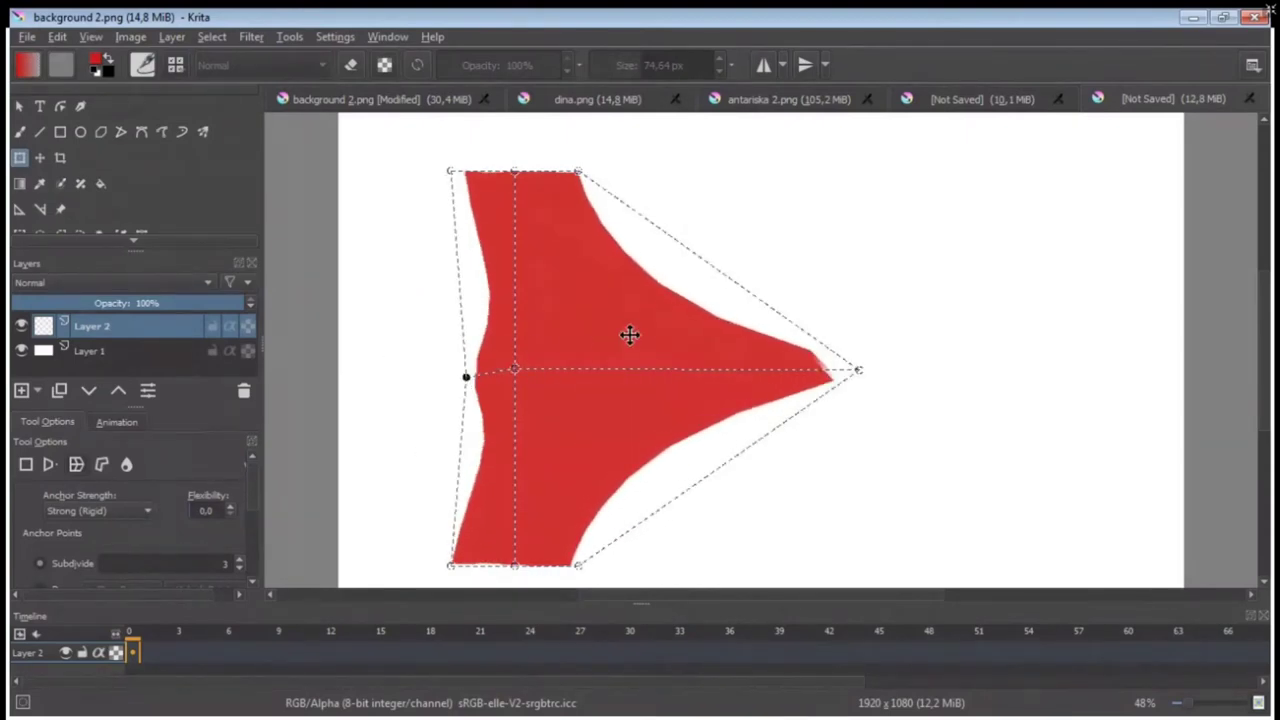
mouse_move(858, 370)
mouse_down()
mouse_move(568, 375)
mouse_move(569, 309)
mouse_move(634, 371)
mouse_move(597, 391)
mouse_move(612, 318)
mouse_up()
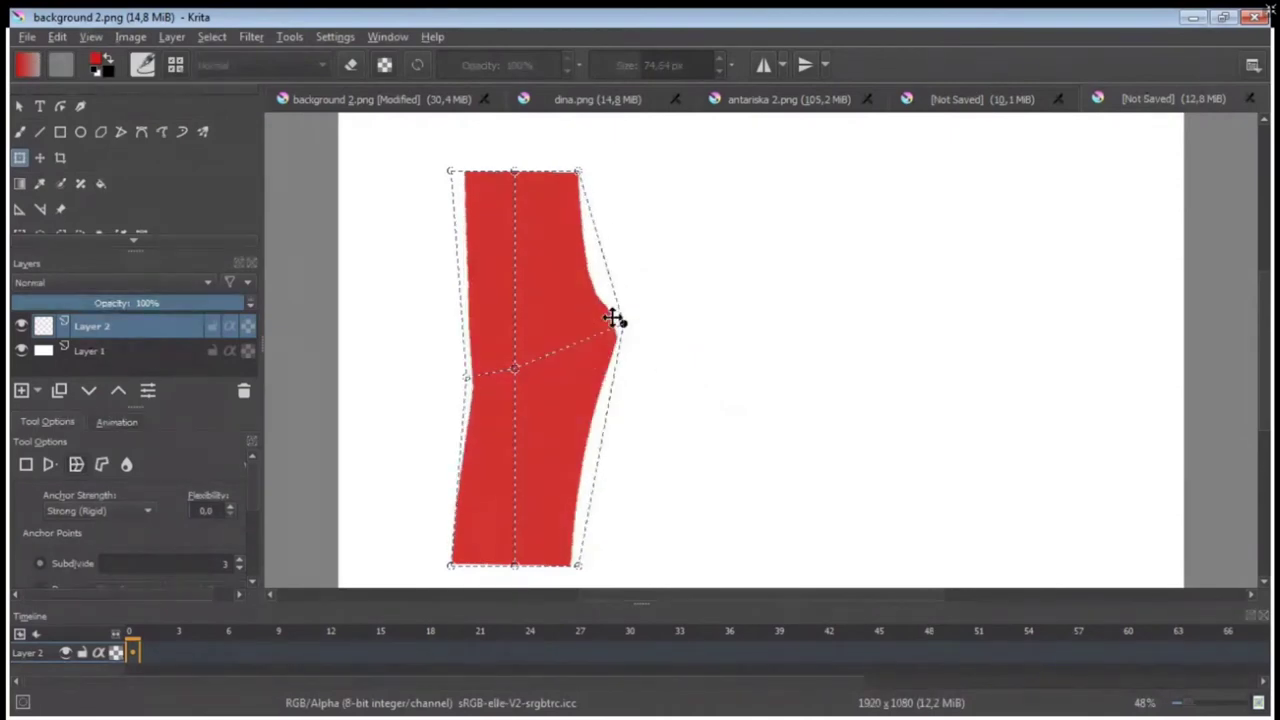
Warp the shape further with a sharper, bulging right tip, then cancel back to the rectangle.
mouse_move(514, 175)
mouse_down()
mouse_move(524, 350)
mouse_move(554, 403)
mouse_move(547, 356)
mouse_move(566, 417)
mouse_move(557, 360)
mouse_up()
key(ctrl+z)
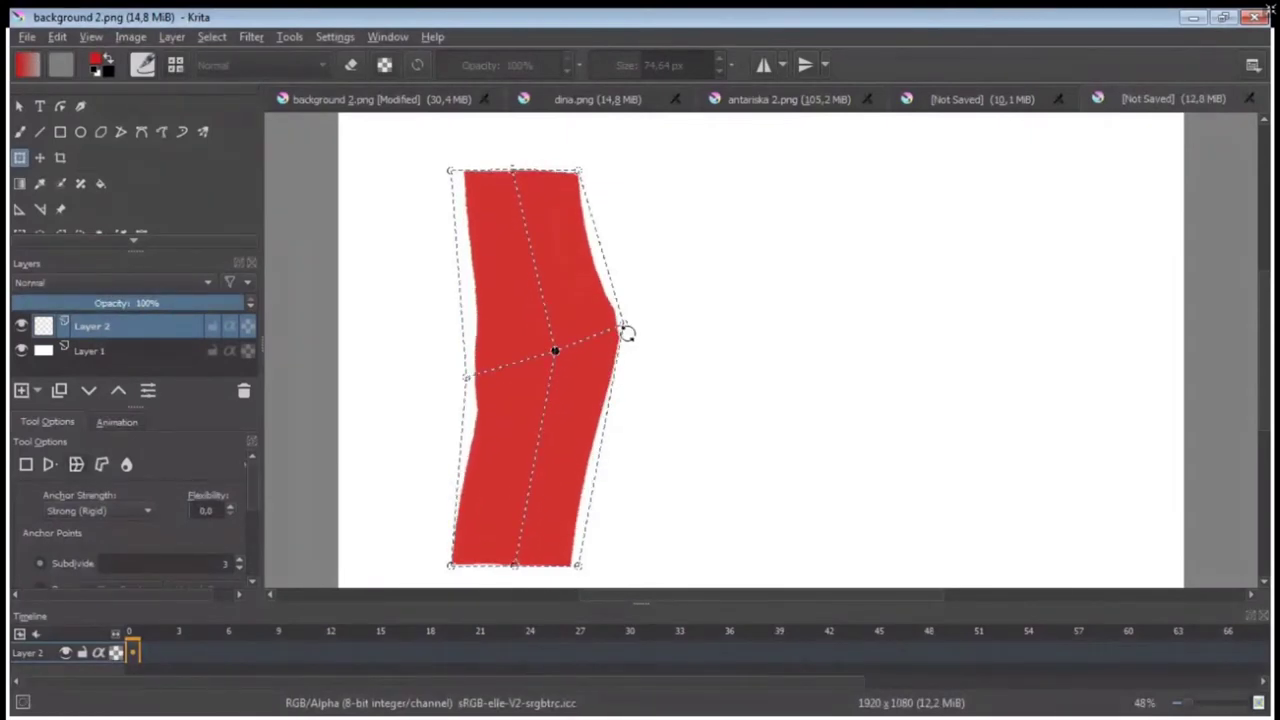
mouse_move(623, 333)
mouse_down()
mouse_move(594, 386)
mouse_move(540, 366)
mouse_move(519, 390)
mouse_move(409, 391)
mouse_move(461, 367)
mouse_move(444, 381)
mouse_move(519, 367)
mouse_up()
drag(594, 382, 623, 403)
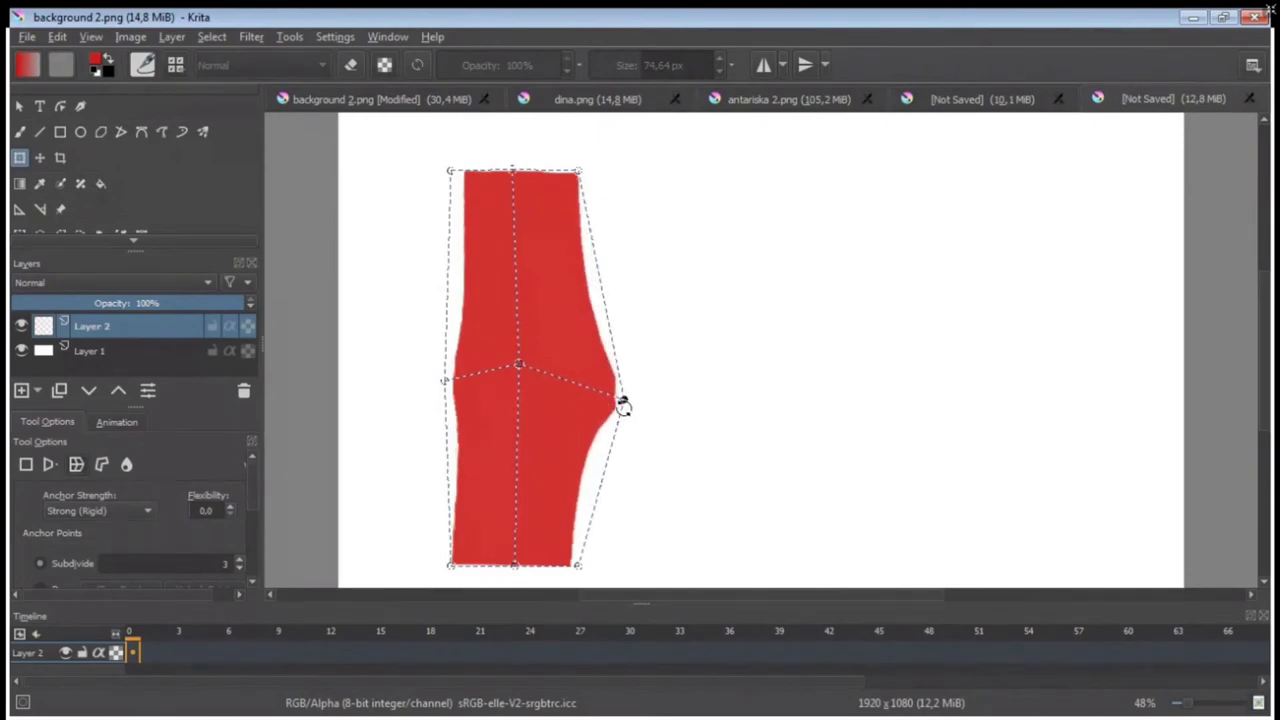
drag(622, 404, 670, 352)
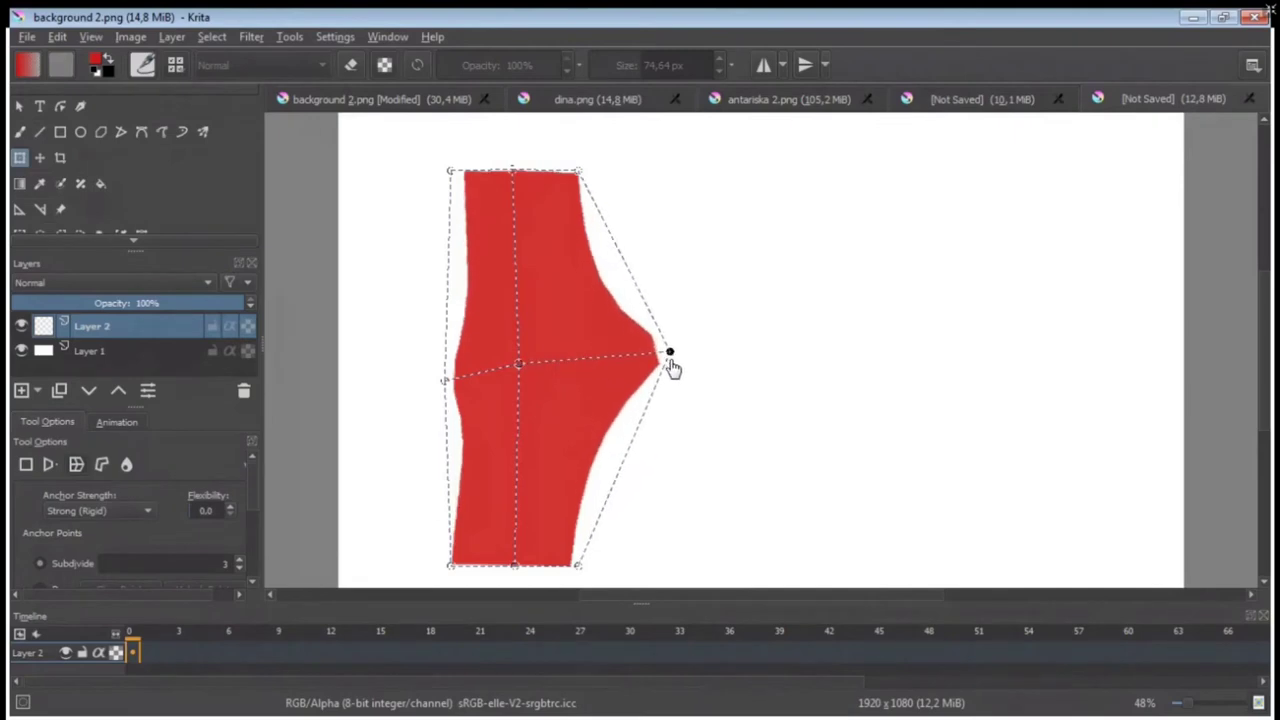
mouse_move(578, 172)
mouse_down()
mouse_move(576, 217)
mouse_move(616, 177)
mouse_up()
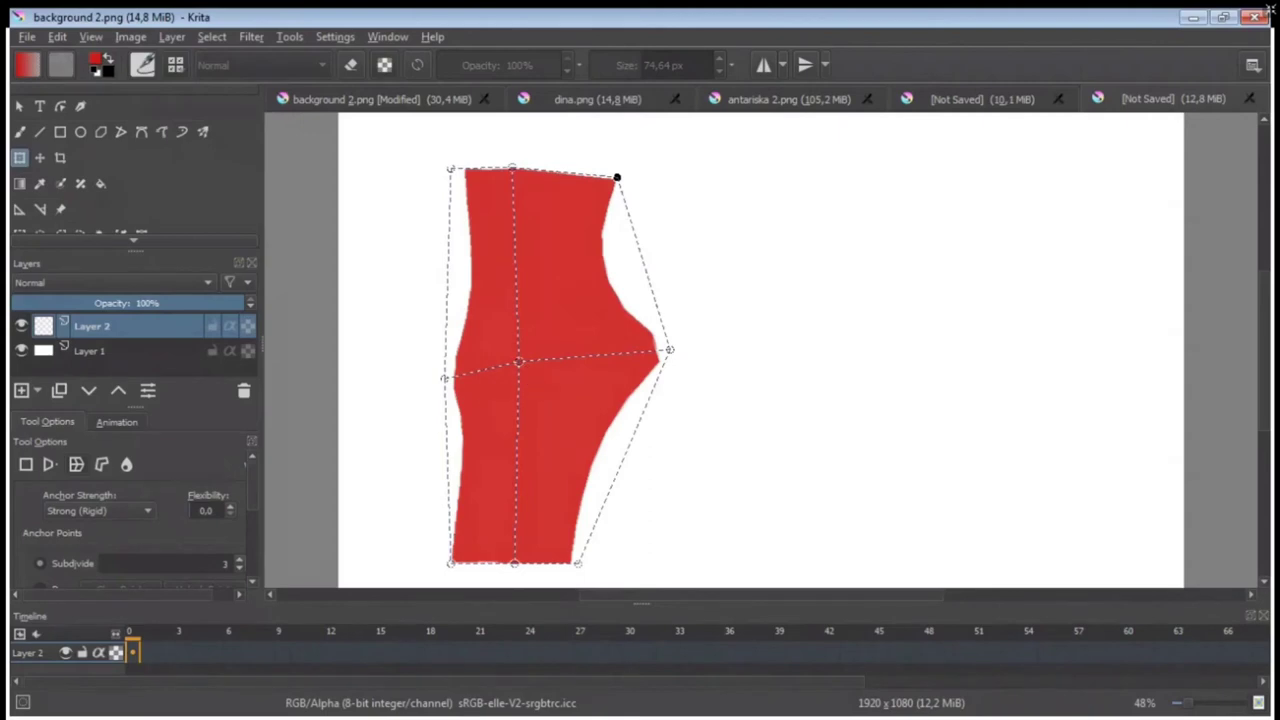
key(Escape)
click(552, 397)
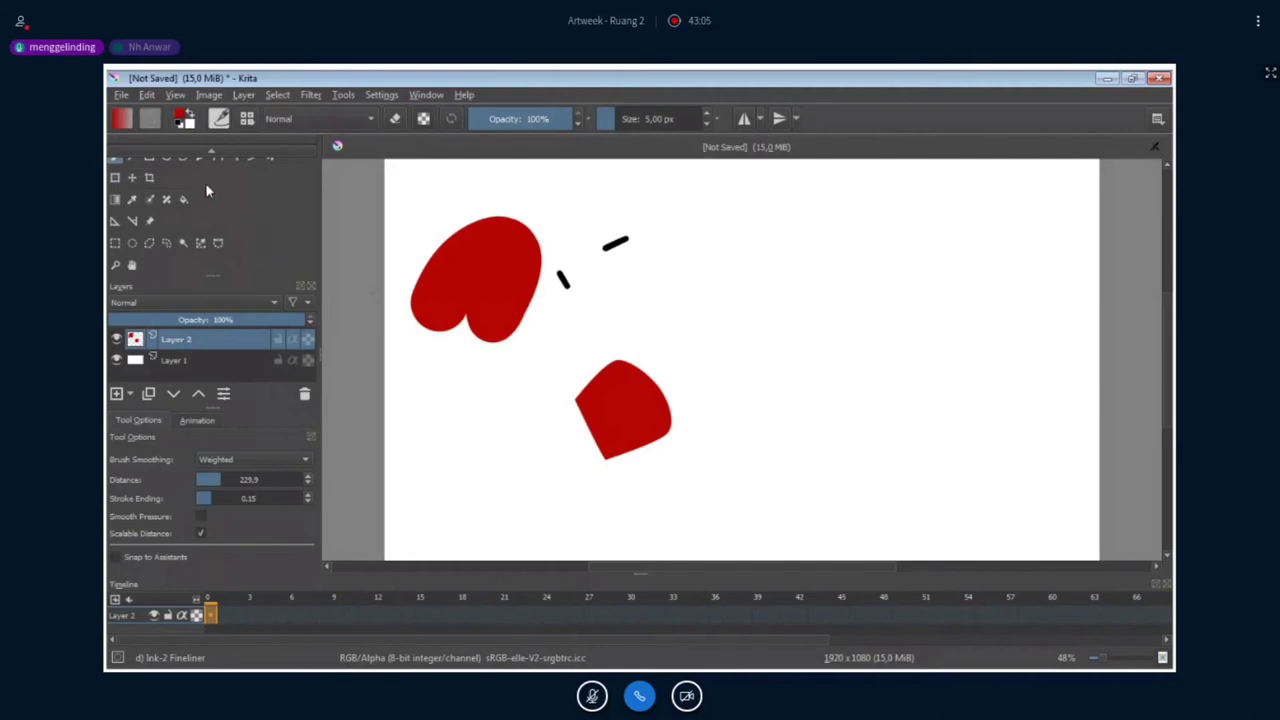
Draw a pentagon selection with the Bezier Curve Selection tool right of the black strokes.
scroll(183, 160, up, 2)
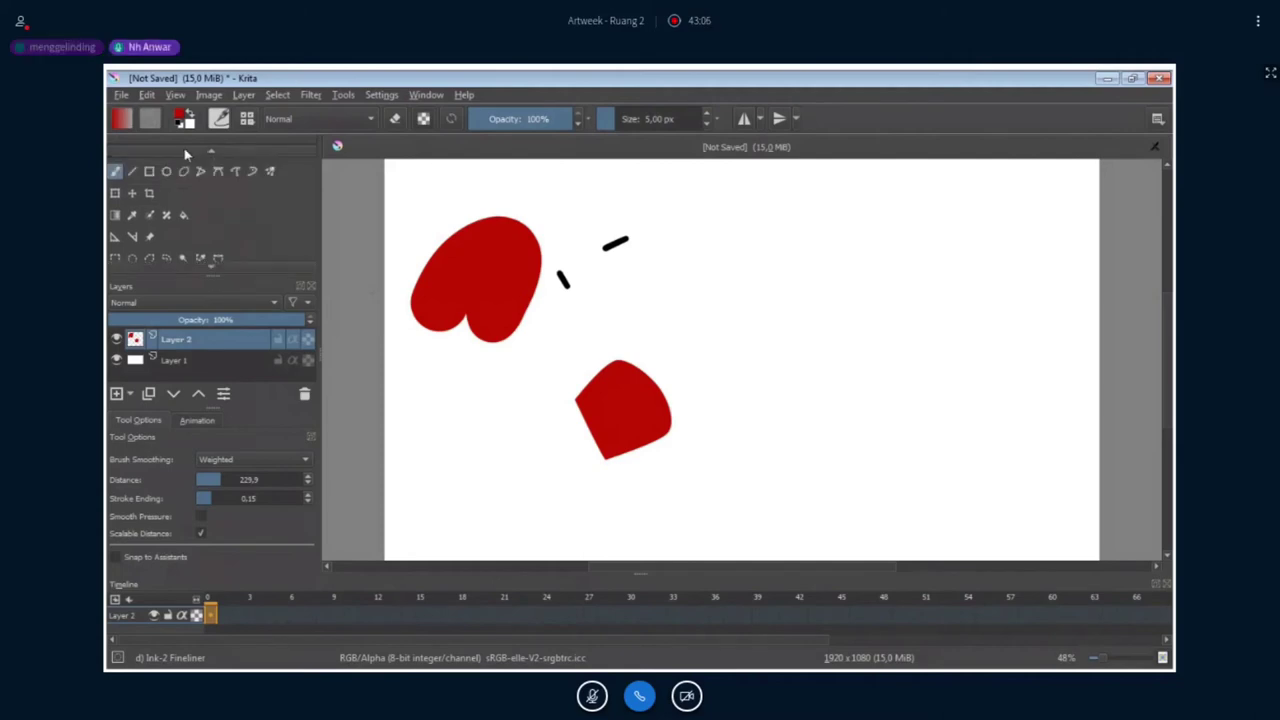
click(220, 262)
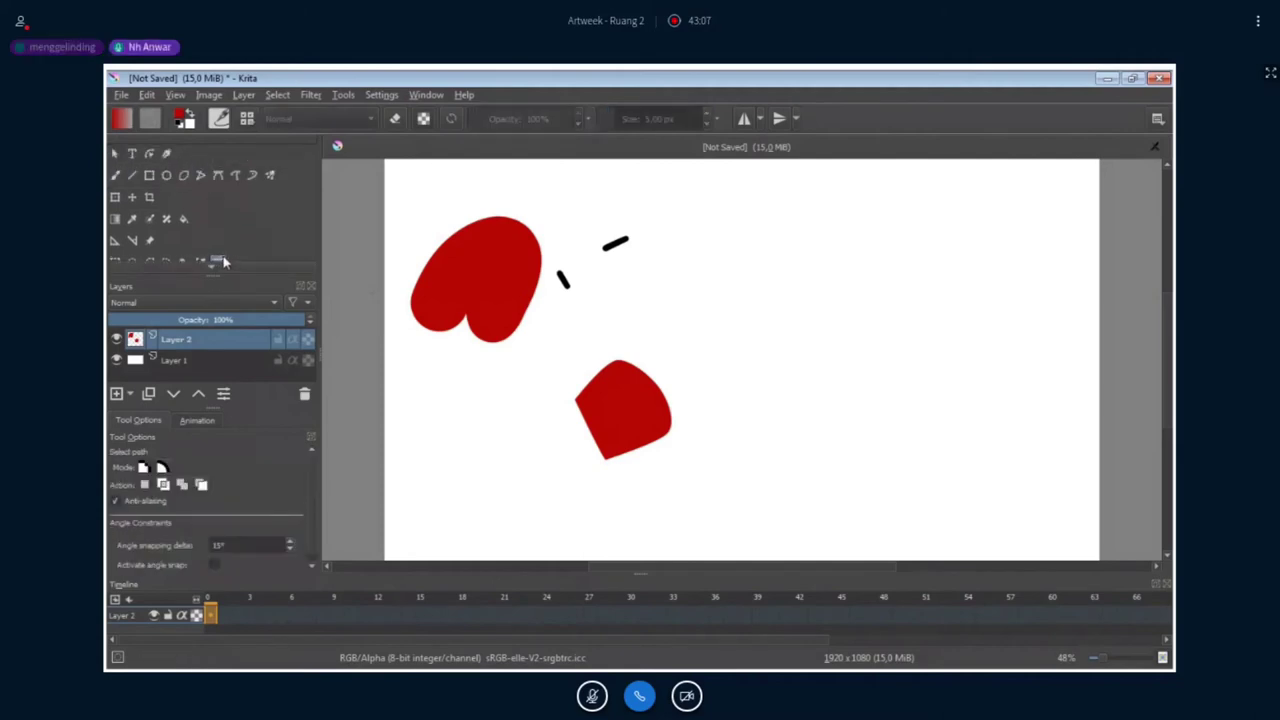
click(680, 231)
click(795, 305)
click(712, 347)
click(645, 325)
click(680, 231)
Fill the pentagon selection with brownish-red paint using an enlarged freehand brush.
key(b)
drag(625, 119, 631, 119)
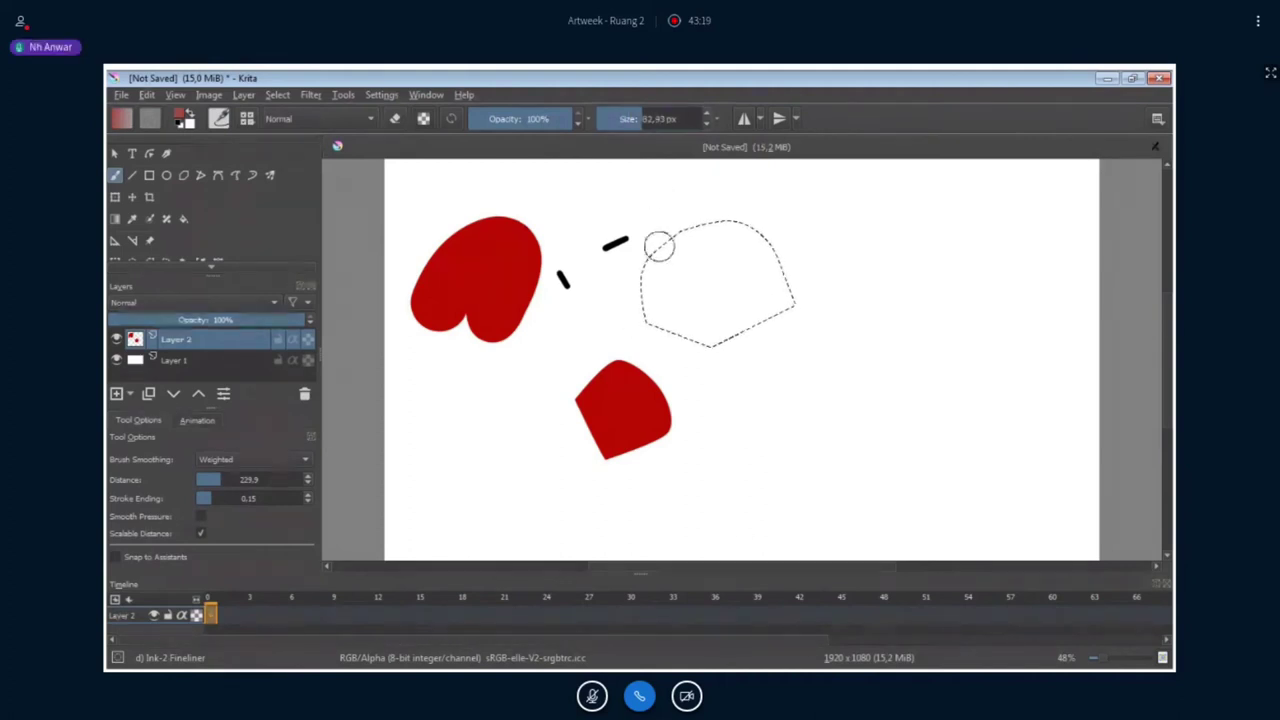
mouse_move(648, 322)
mouse_down()
mouse_move(675, 213)
mouse_move(795, 286)
mouse_move(738, 250)
mouse_up()
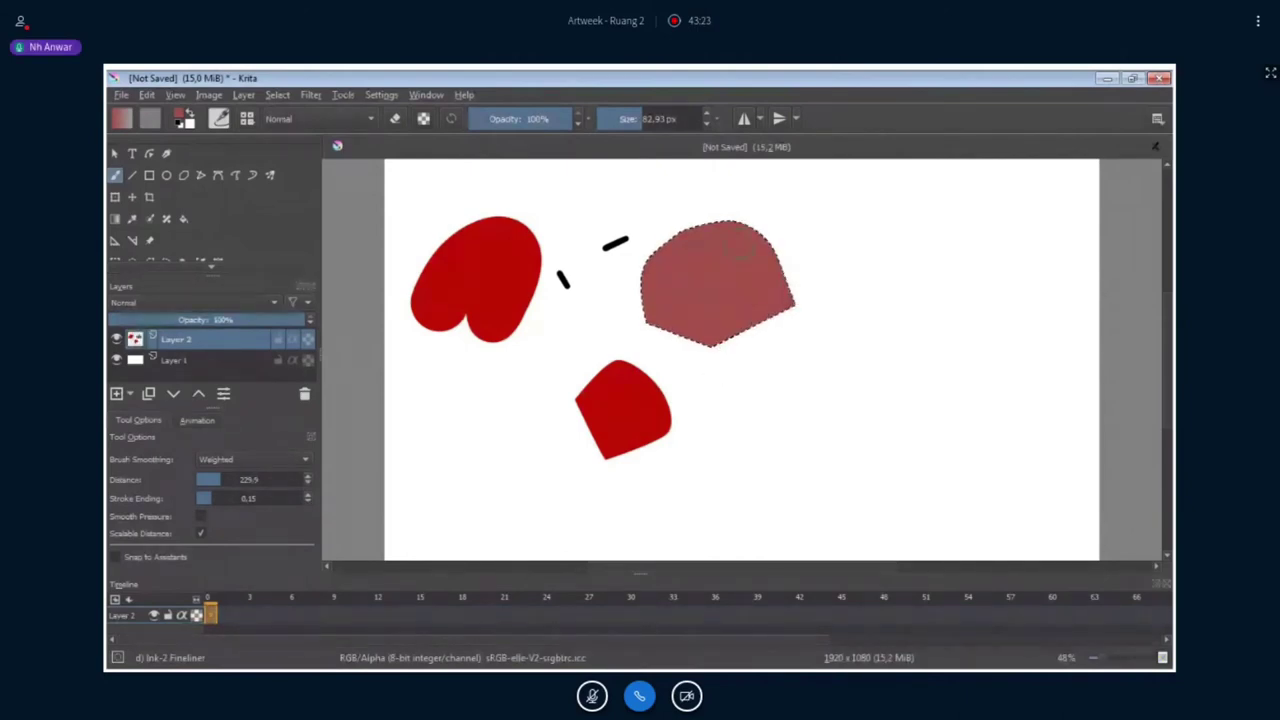
scroll(738, 250, up, 1)
scroll(740, 262, up, 3)
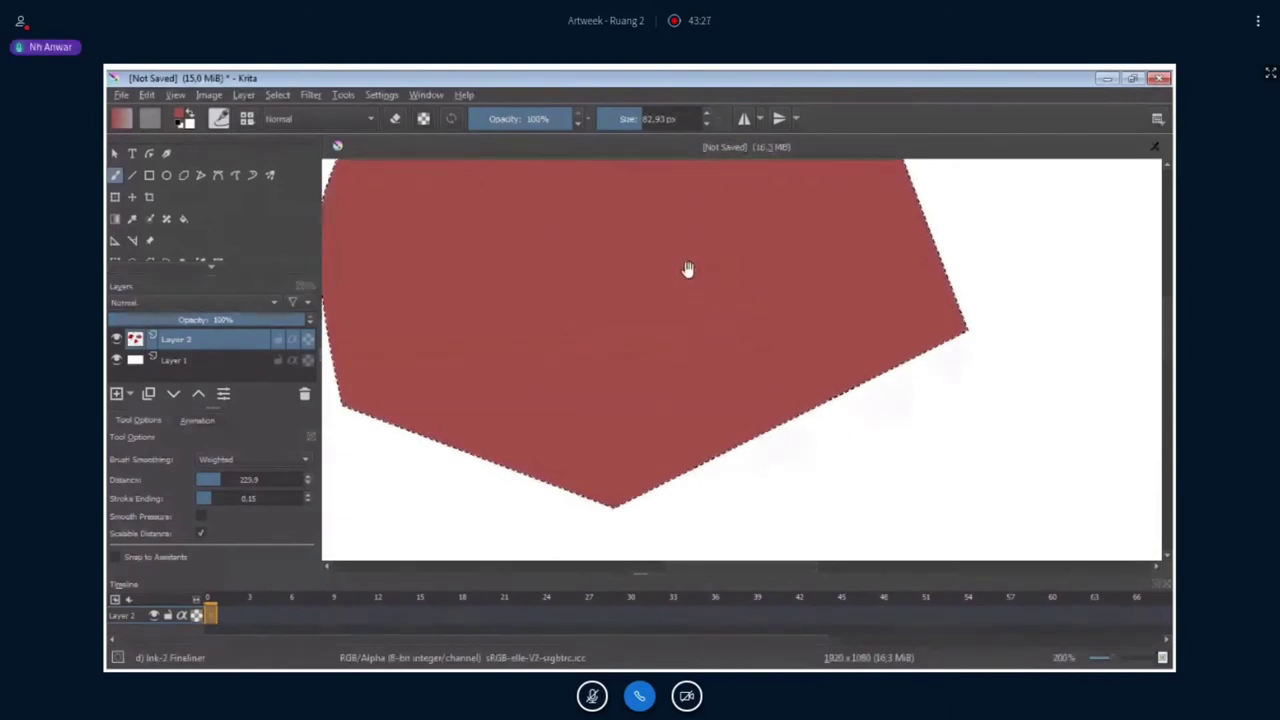
drag(686, 271, 787, 384)
scroll(759, 363, down, 1)
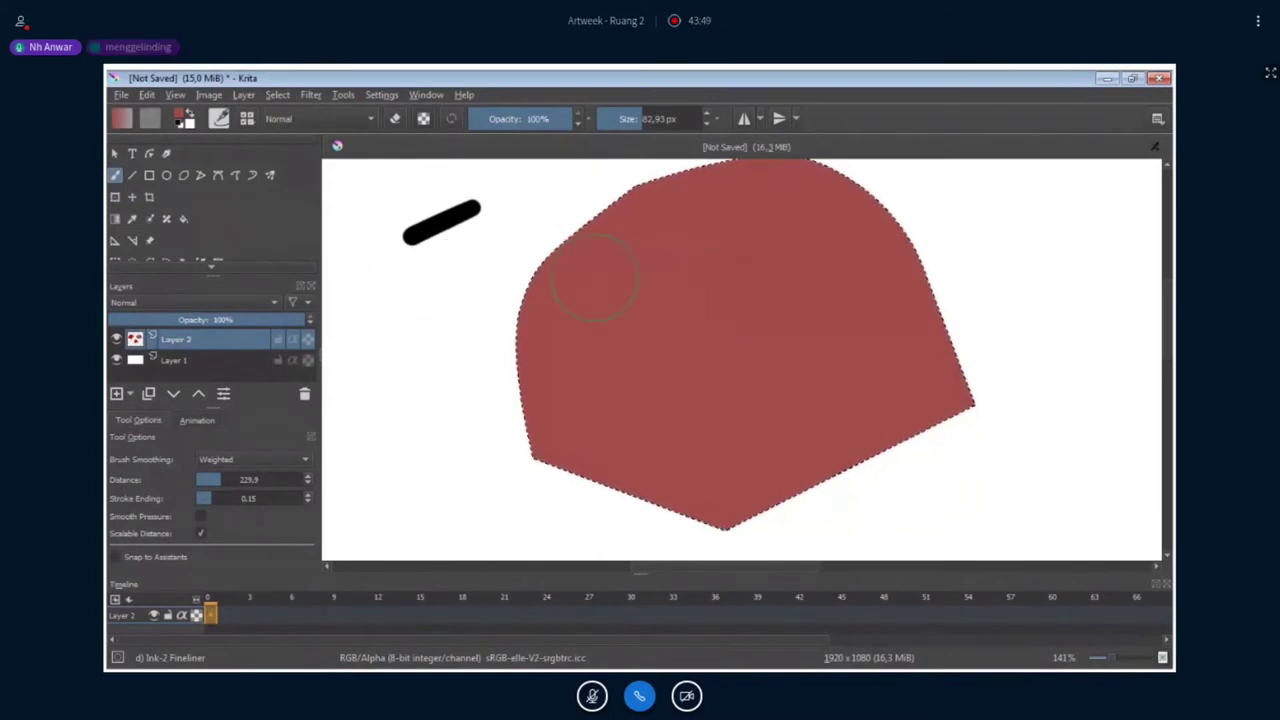
scroll(596, 280, down, 2)
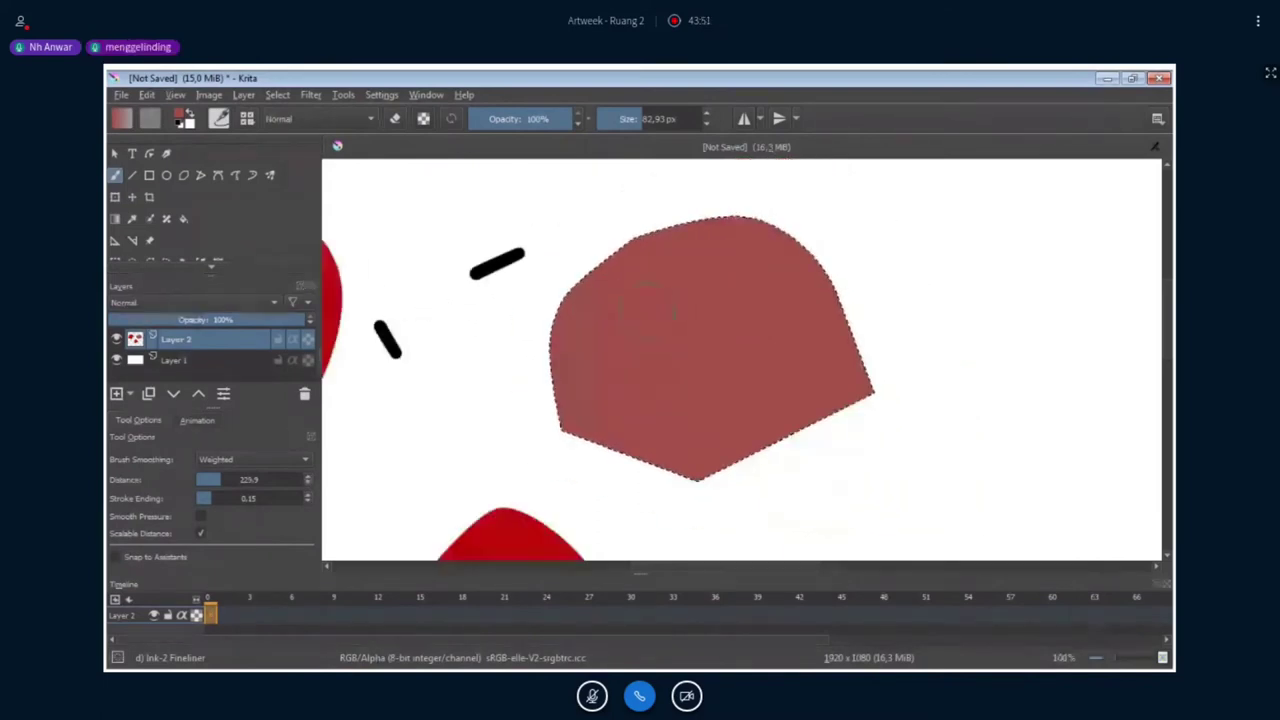
scroll(630, 300, down, 2)
scroll(648, 318, down, 1)
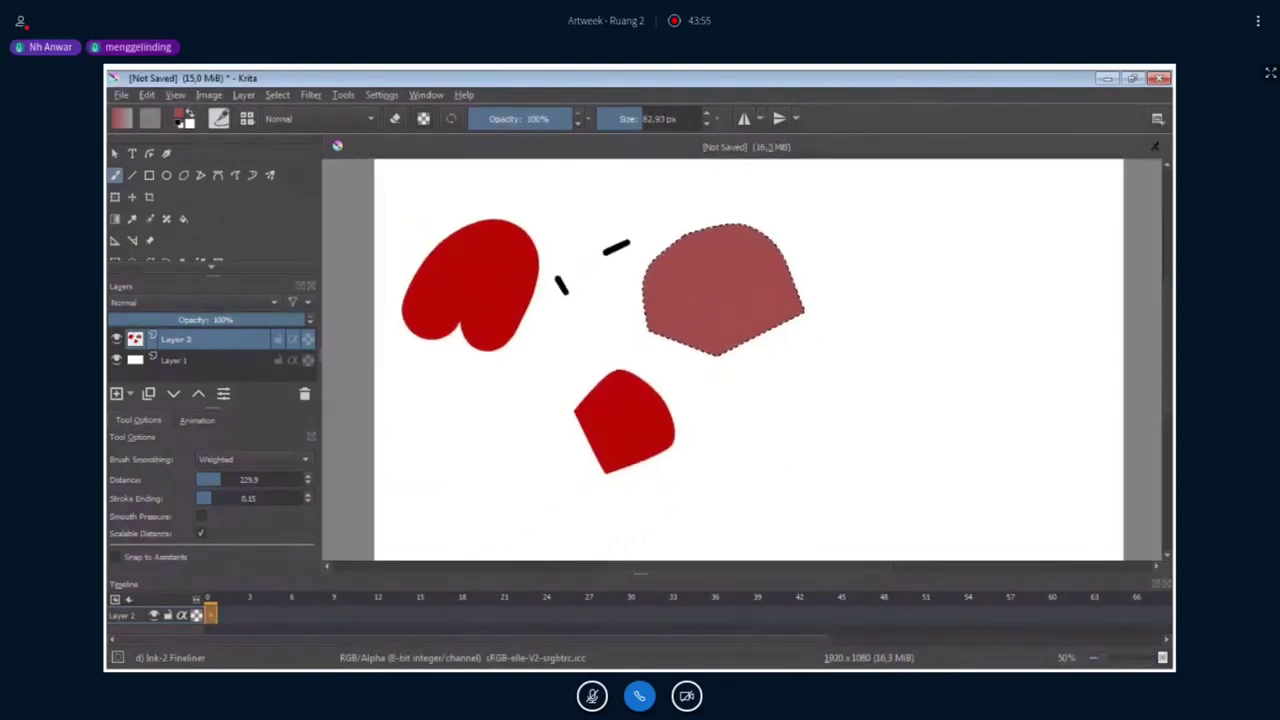
Deselect the pentagon and sample its brownish-red colour.
scroll(685, 272, up, 2)
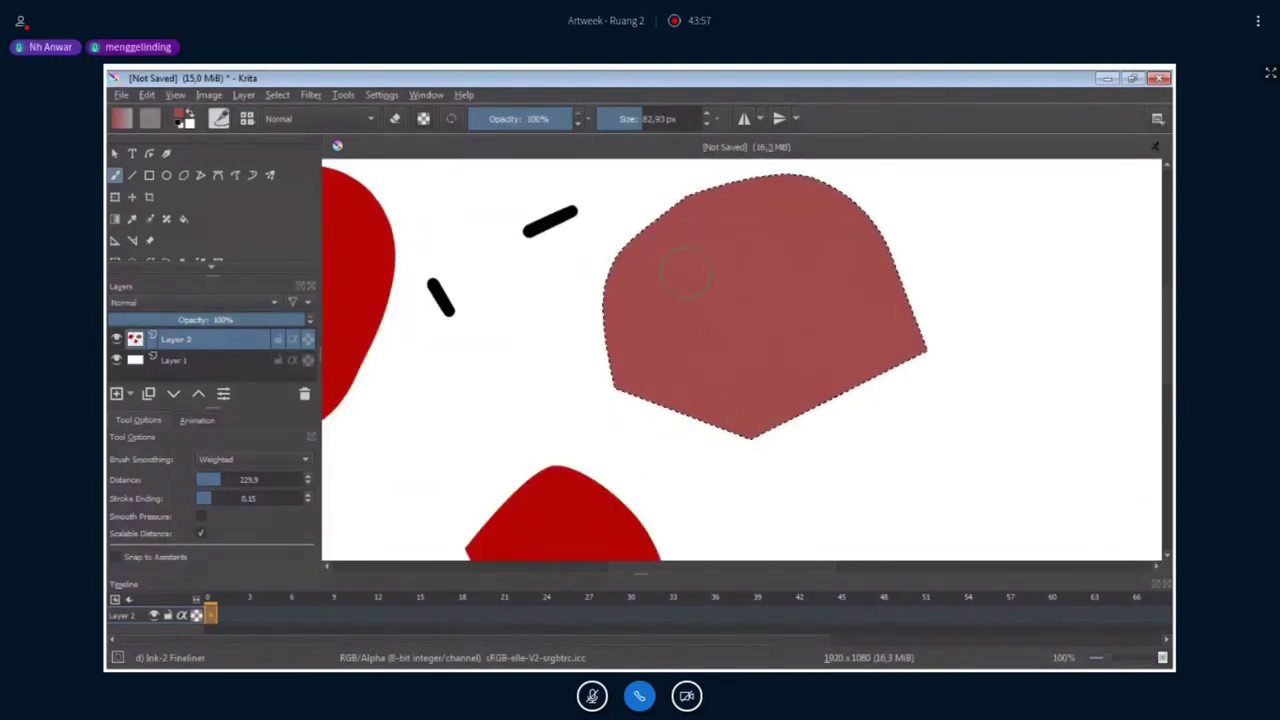
key(ctrl+shift+a)
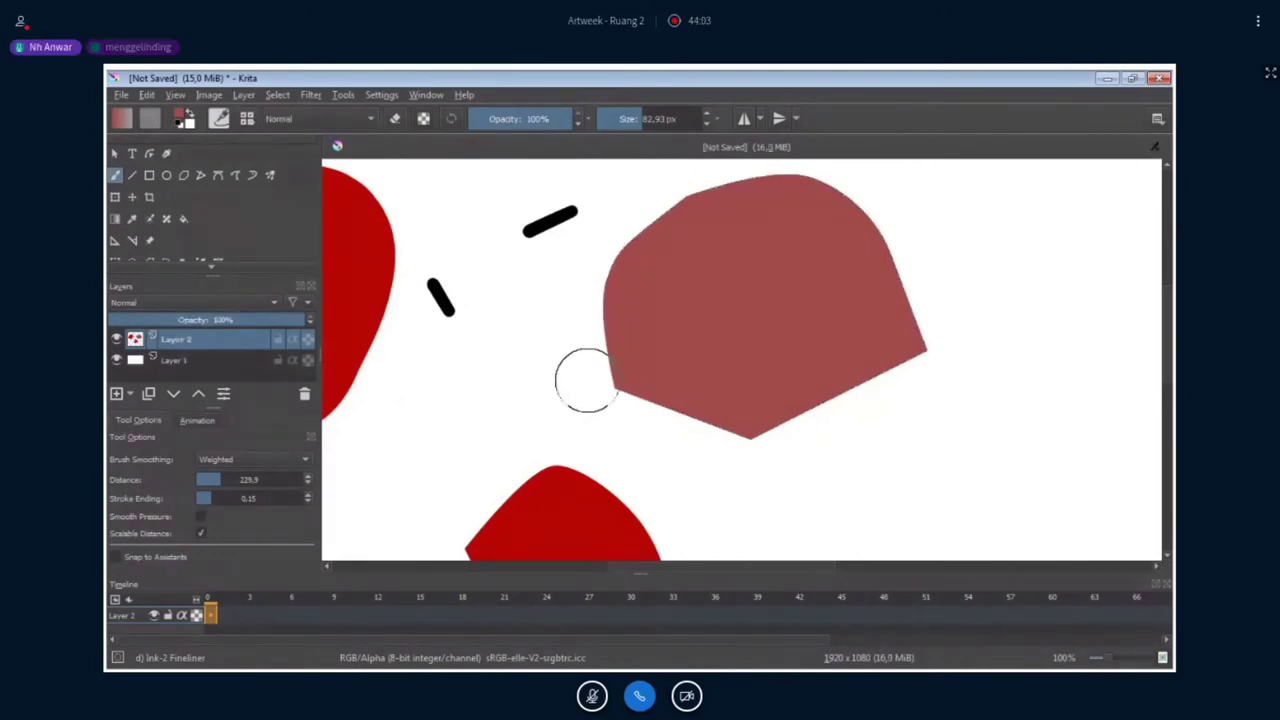
ctrl+click(592, 382)
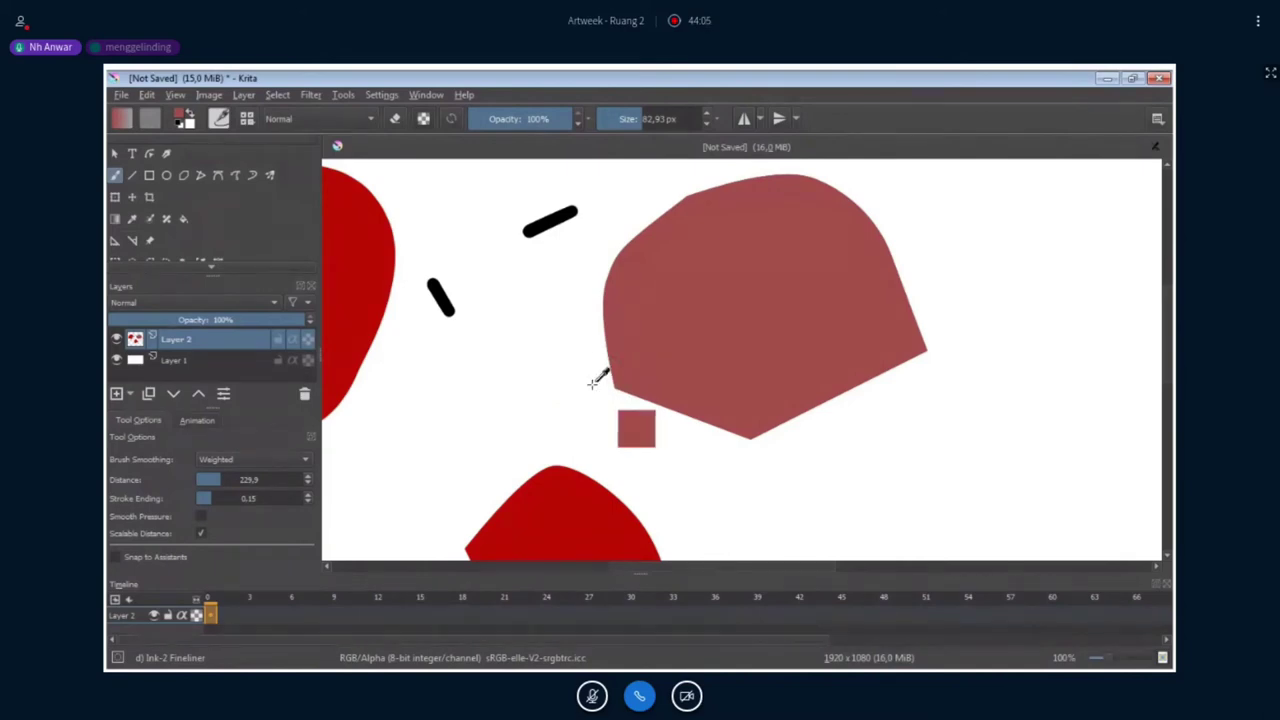
ctrl+click(600, 389)
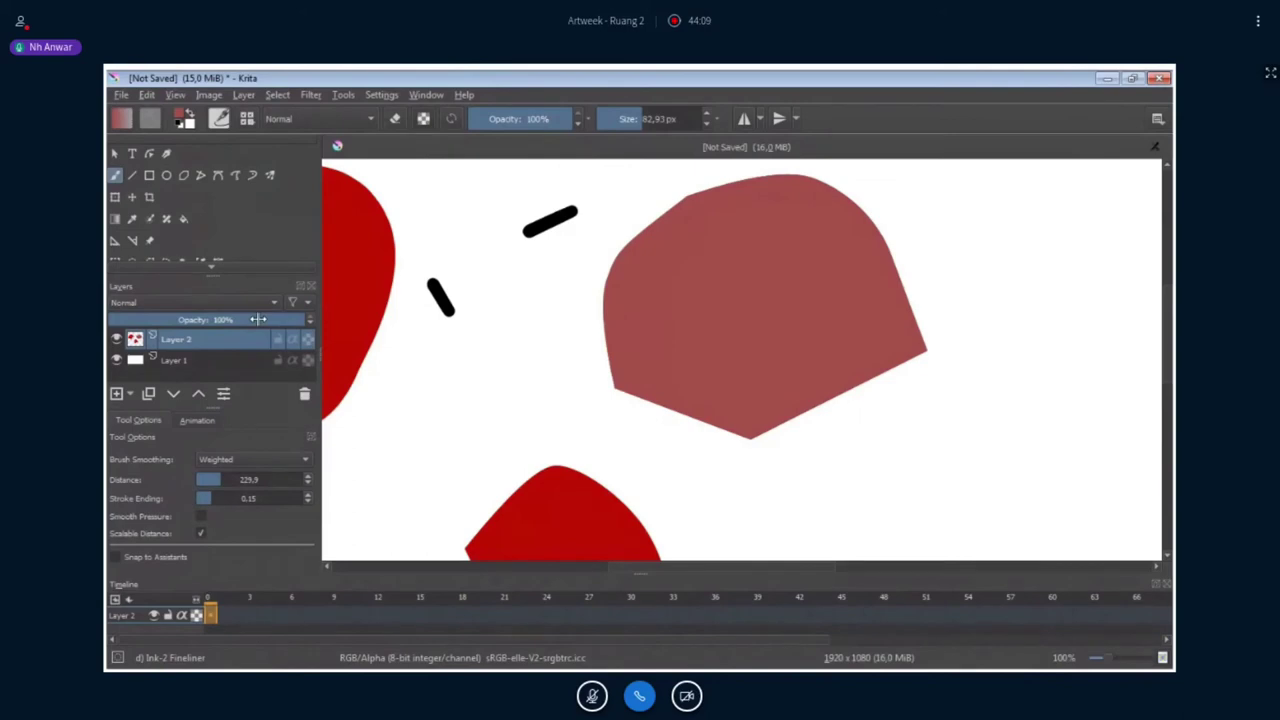
Draw a small freehand selection left of the pentagon, discard it, and zoom out.
click(218, 260)
drag(540, 318, 535, 416)
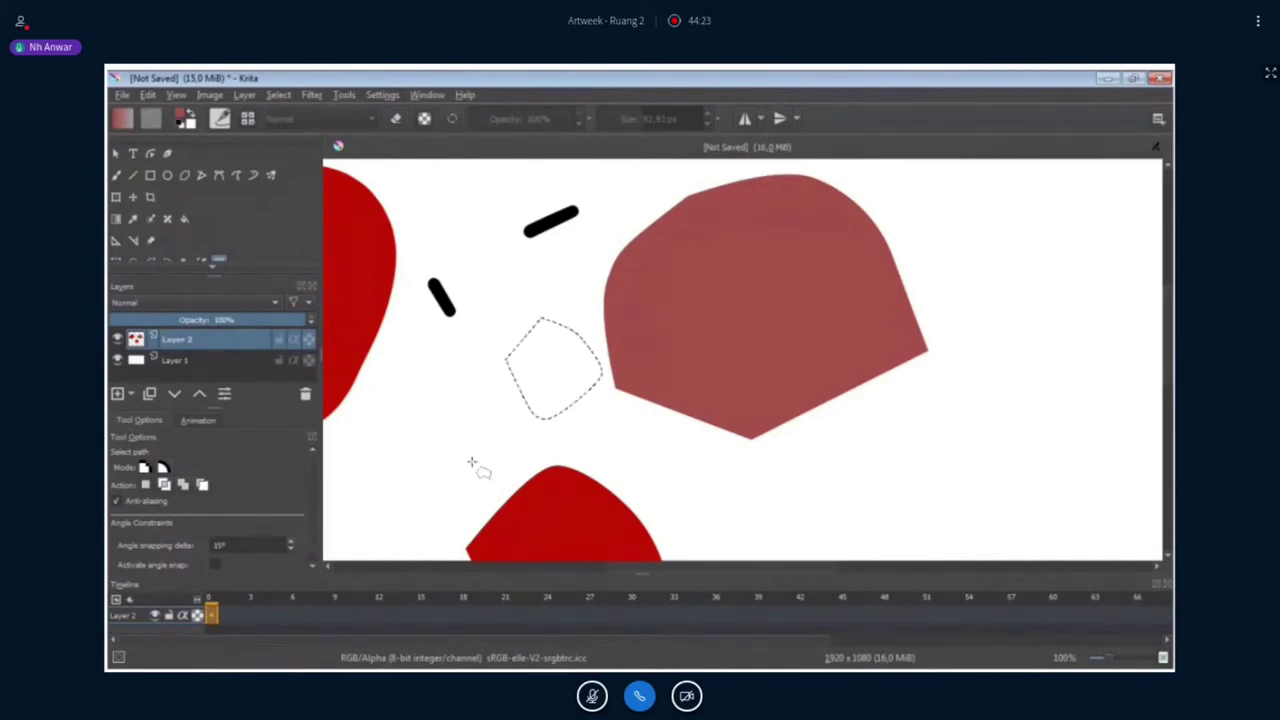
key(ctrl+shift+a)
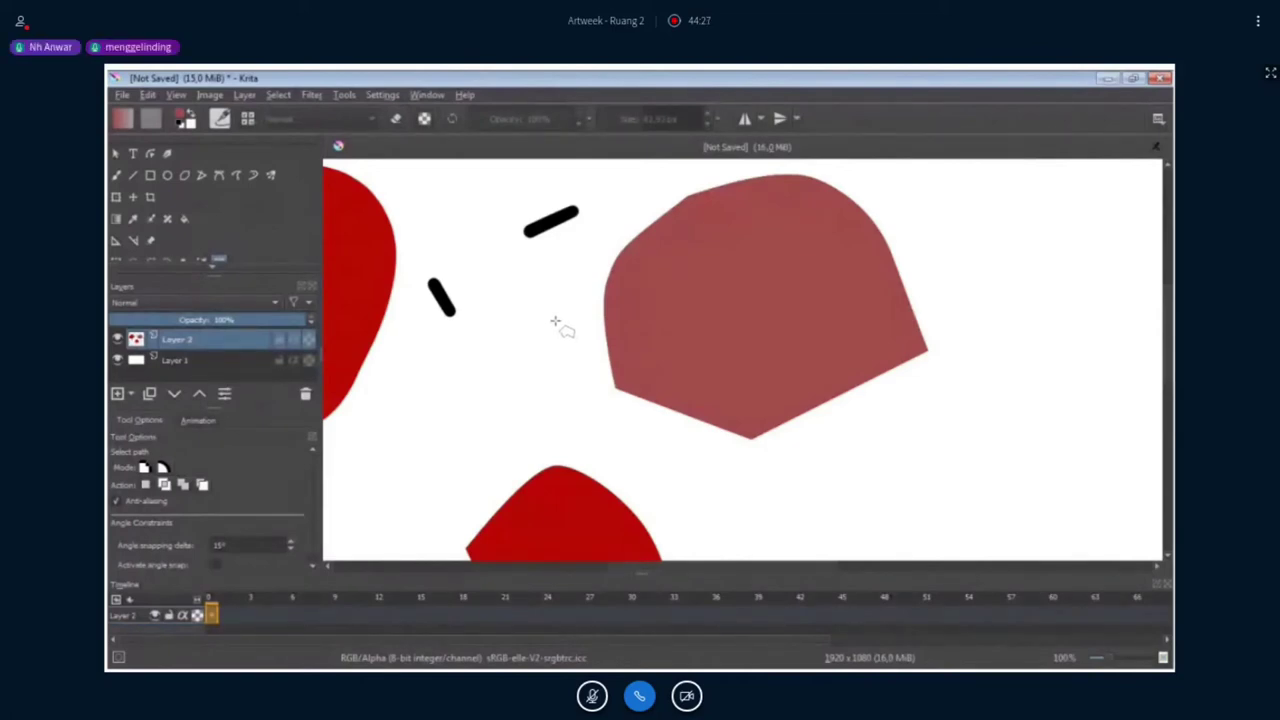
scroll(556, 322, down, 3)
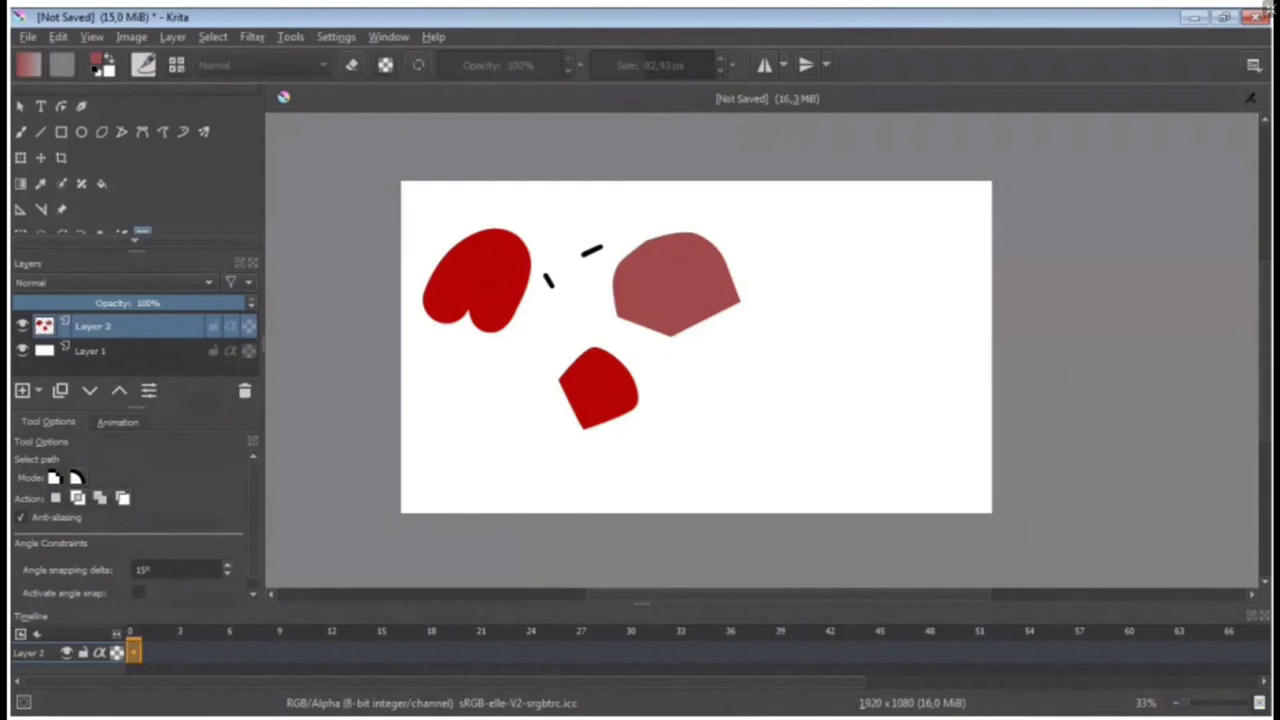
Reset the foreground and background colours to black and white with the D key.
key(d)
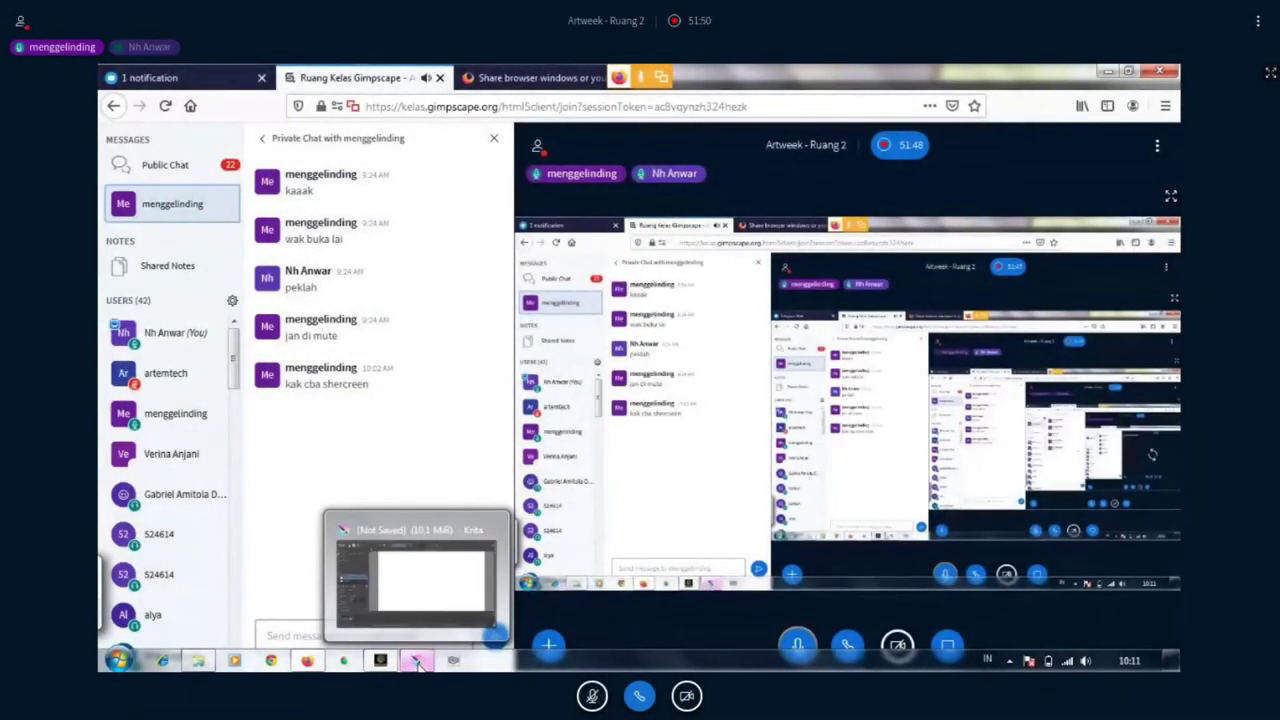
Restore the Krita window from the Windows taskbar, showing its blank canvas.
click(416, 662)
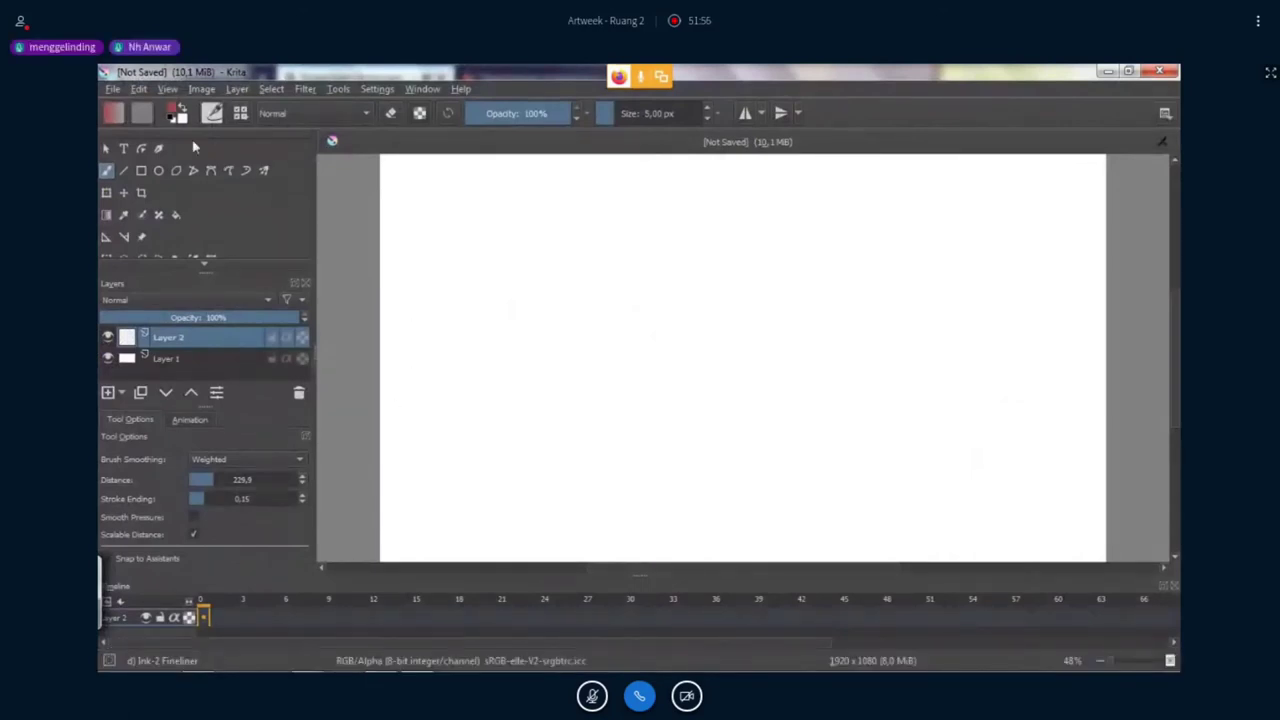
Open the Create new document dialog from the File menu.
click(113, 91)
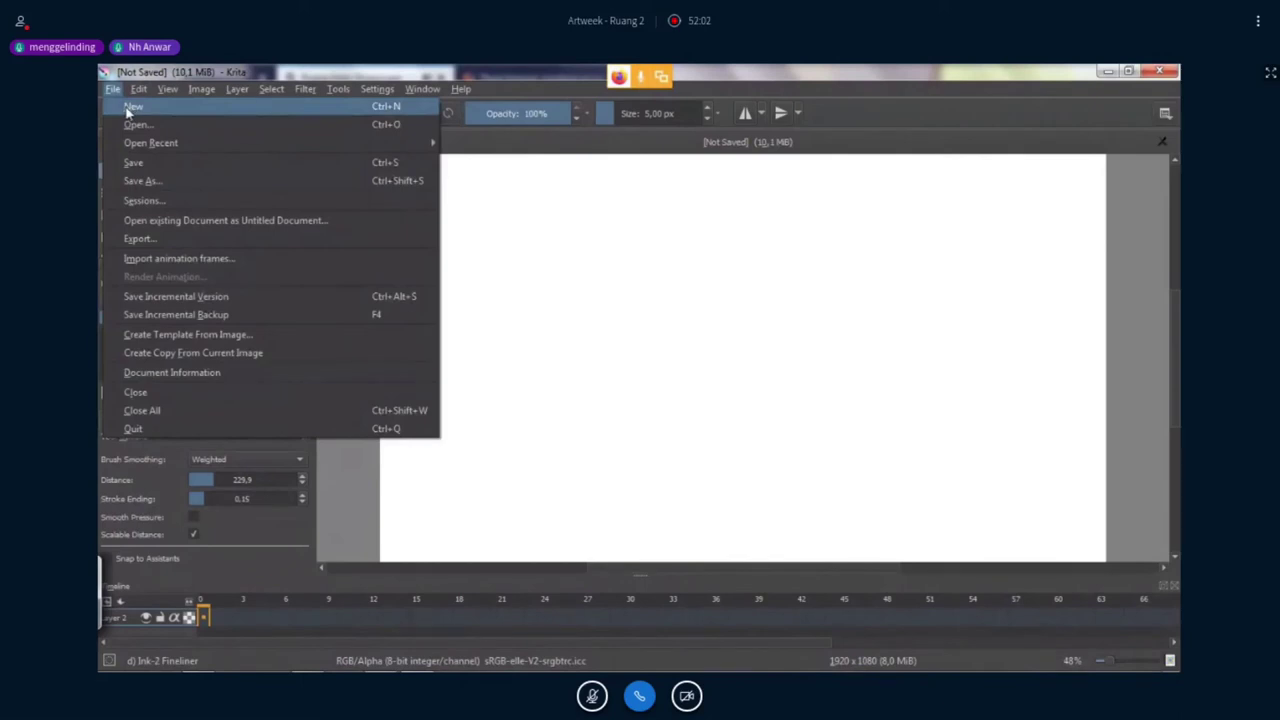
click(135, 110)
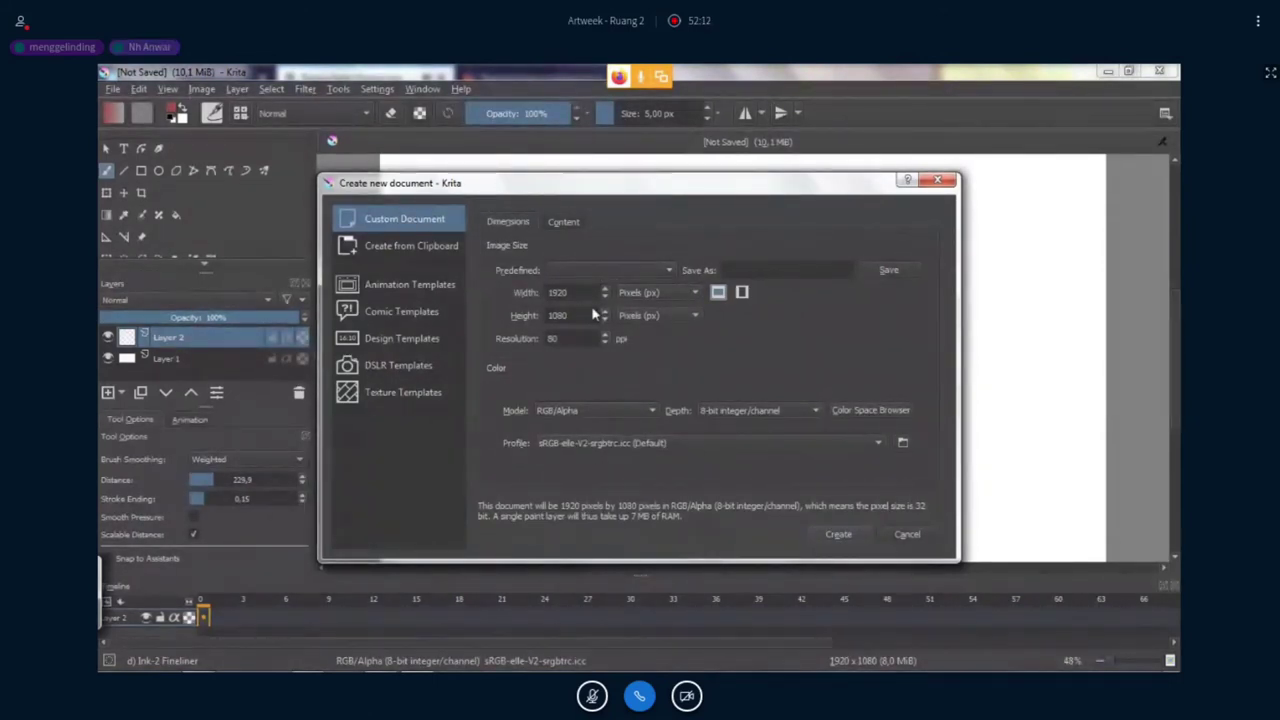
Move the new-document dialog slightly left and switch the width unit to centimetres.
click(640, 292)
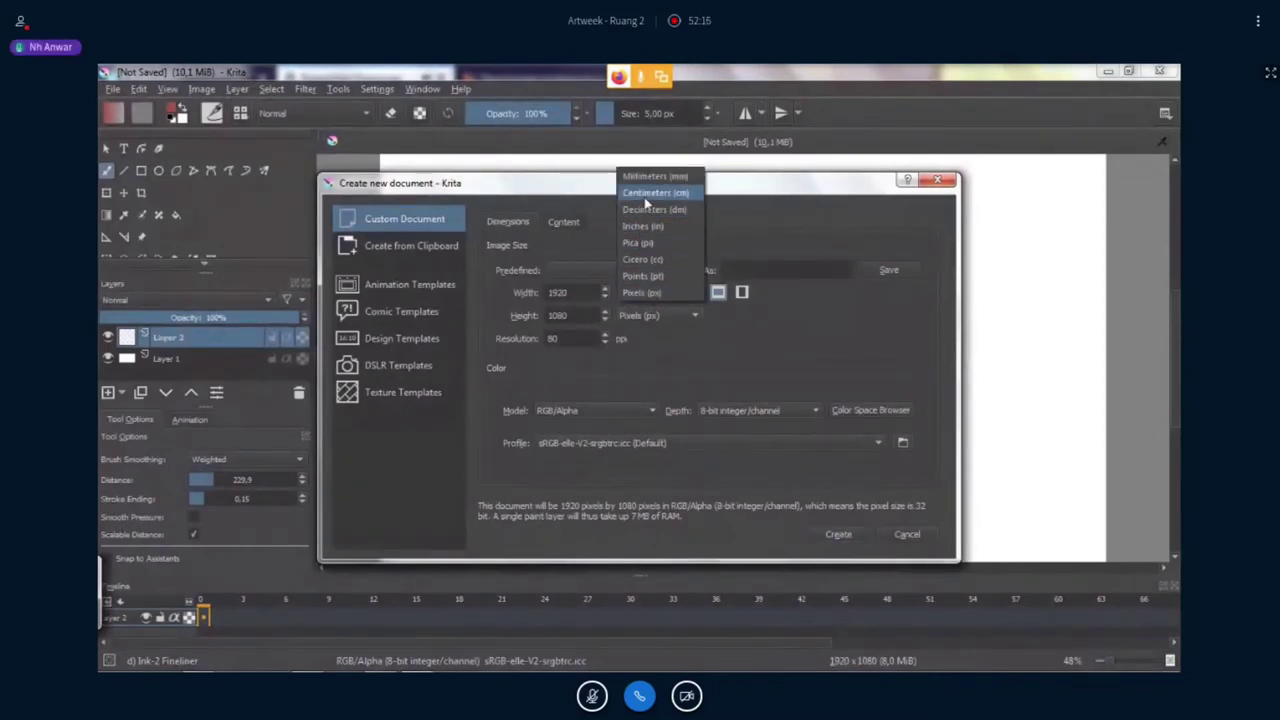
click(584, 291)
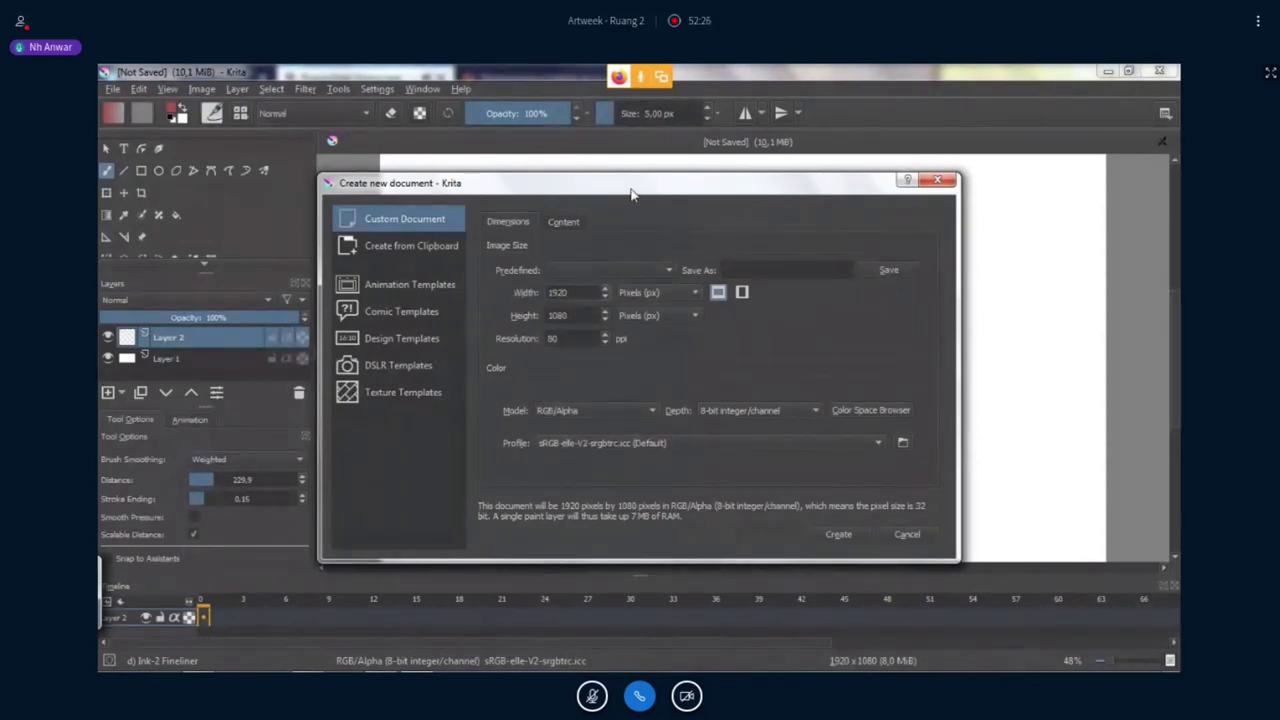
drag(635, 188, 594, 200)
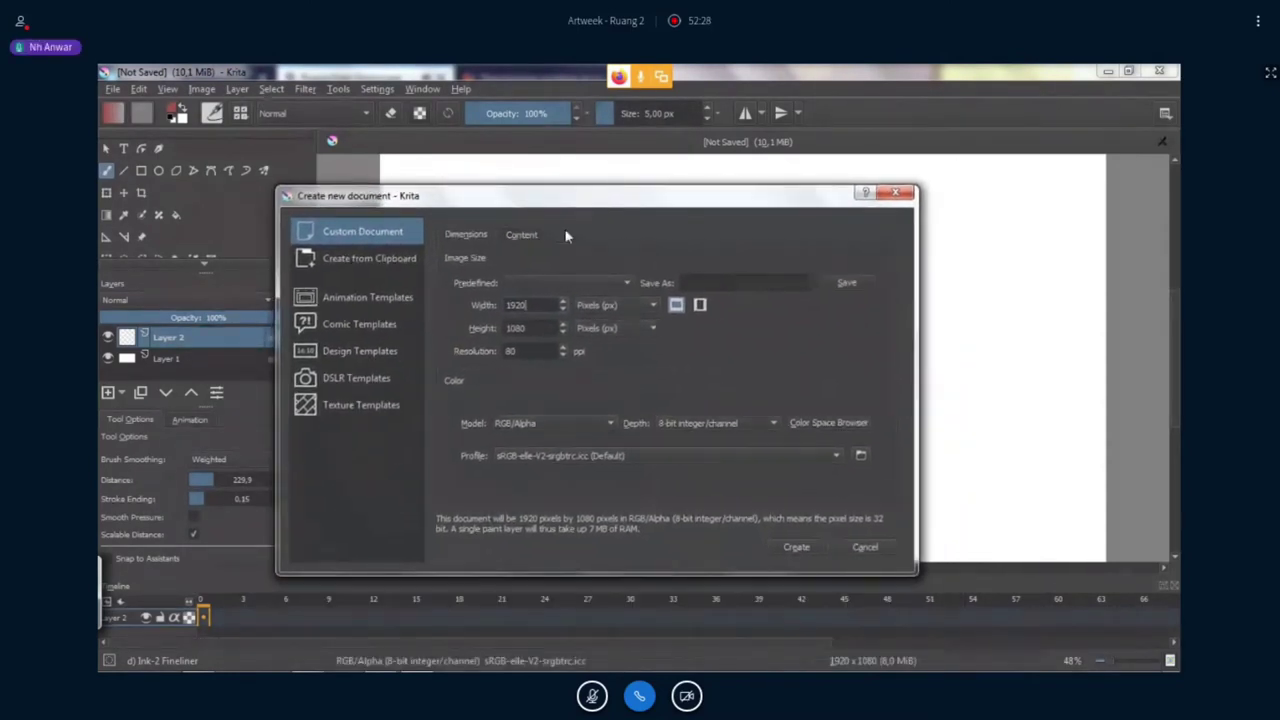
double_click(527, 306)
click(622, 306)
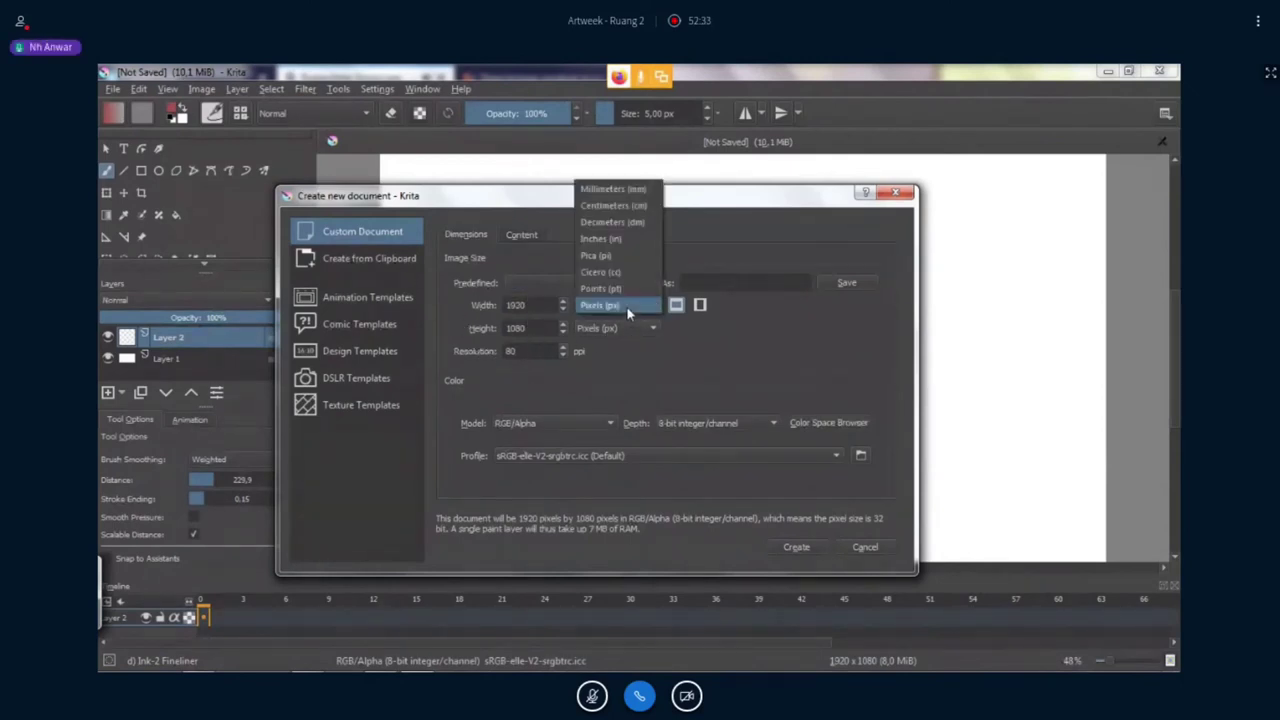
click(614, 206)
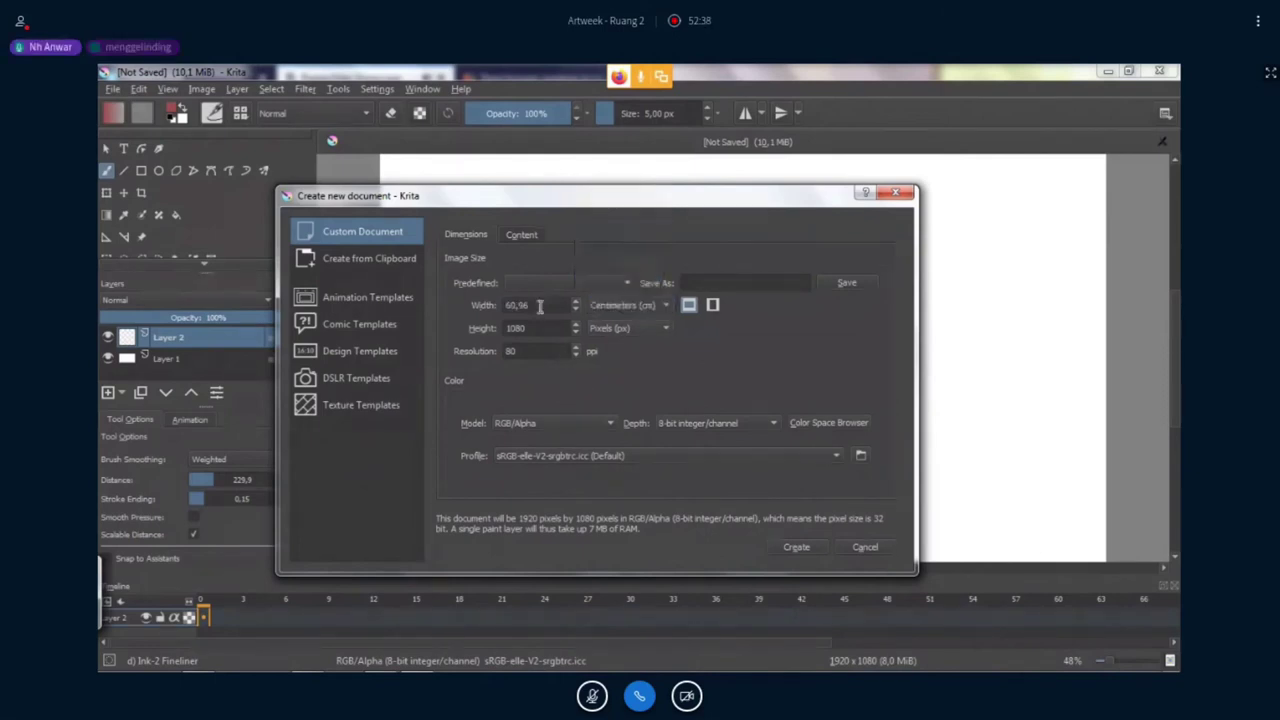
Enter 30 for width and height, and set the height unit to centimetres.
double_click(540, 306)
text(3)
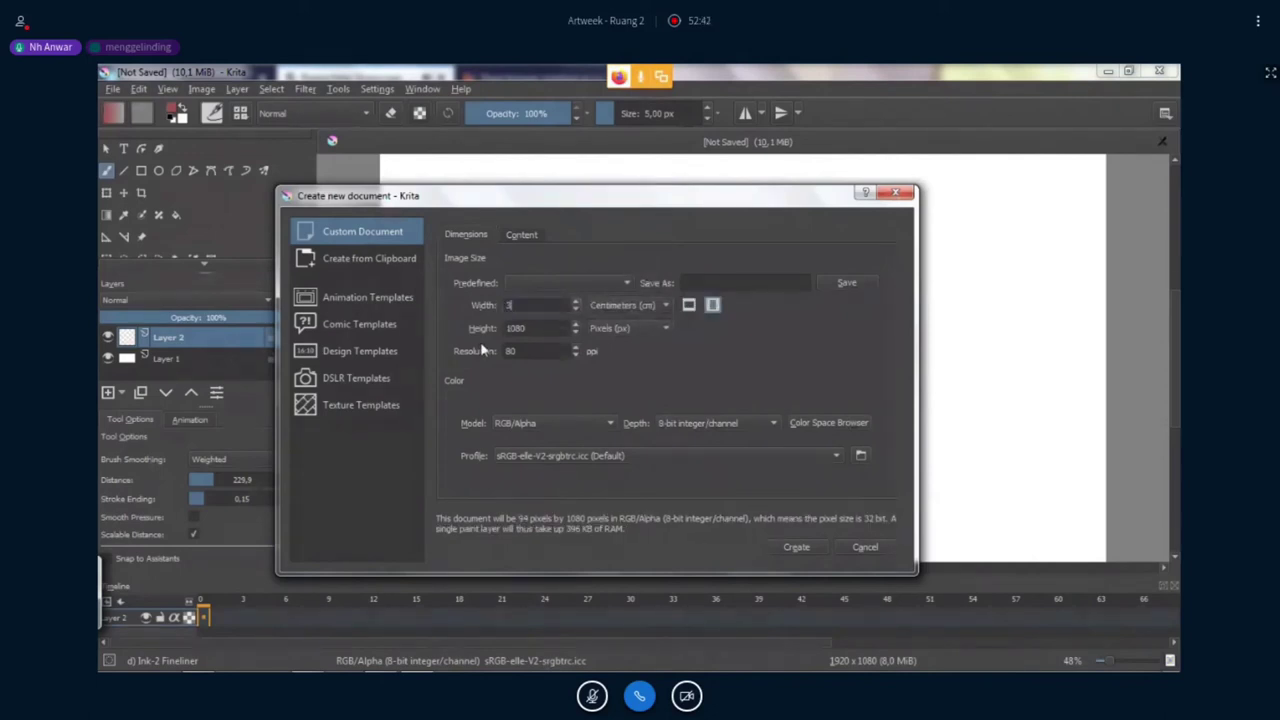
text(0)
key(Tab)
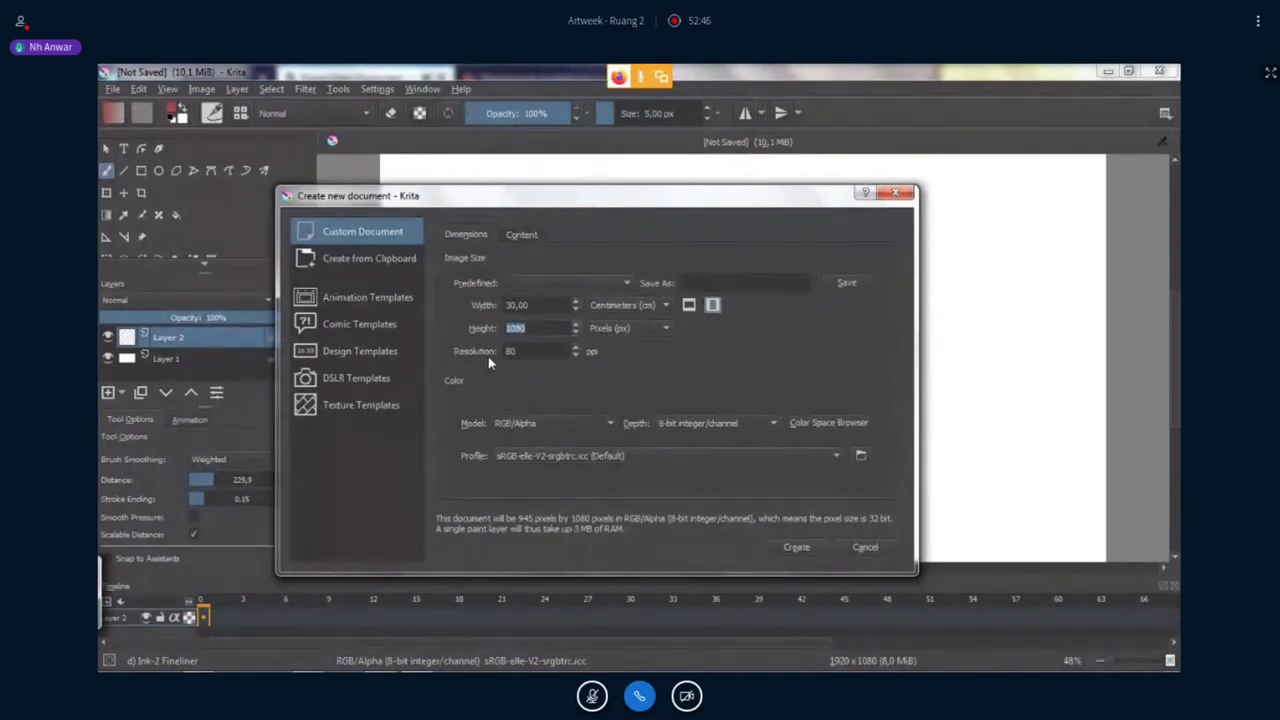
text(30)
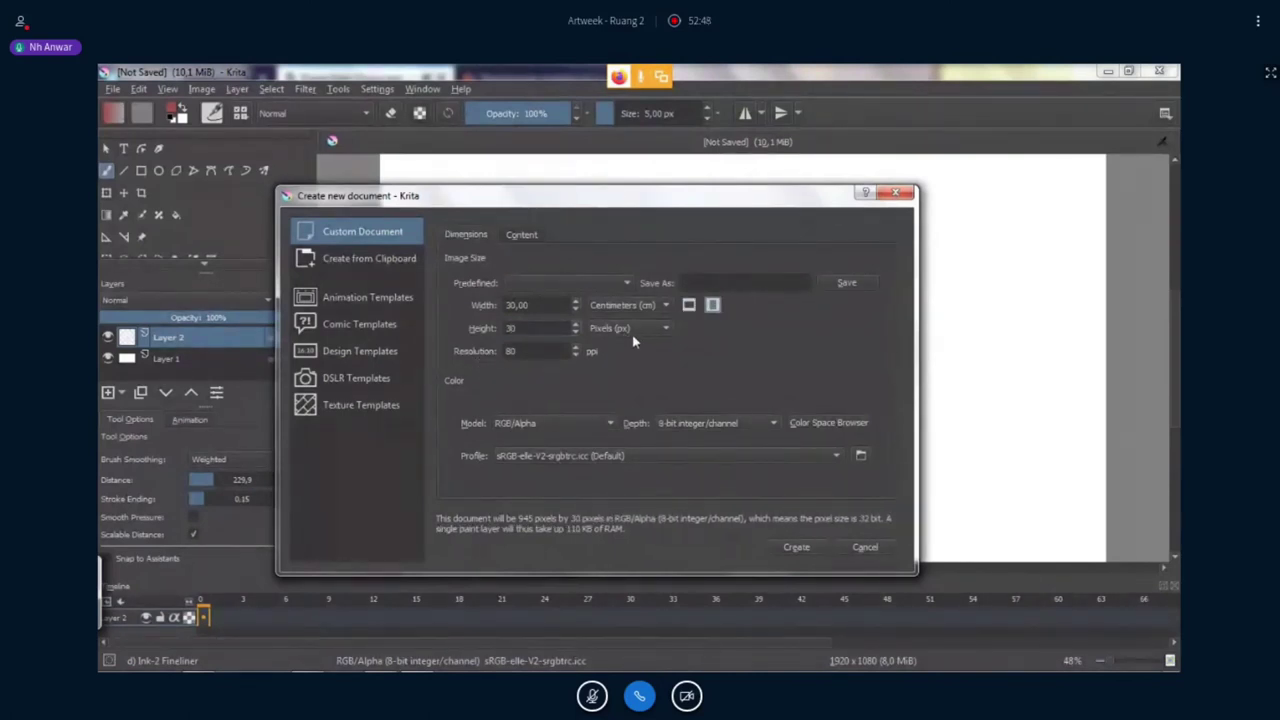
click(630, 330)
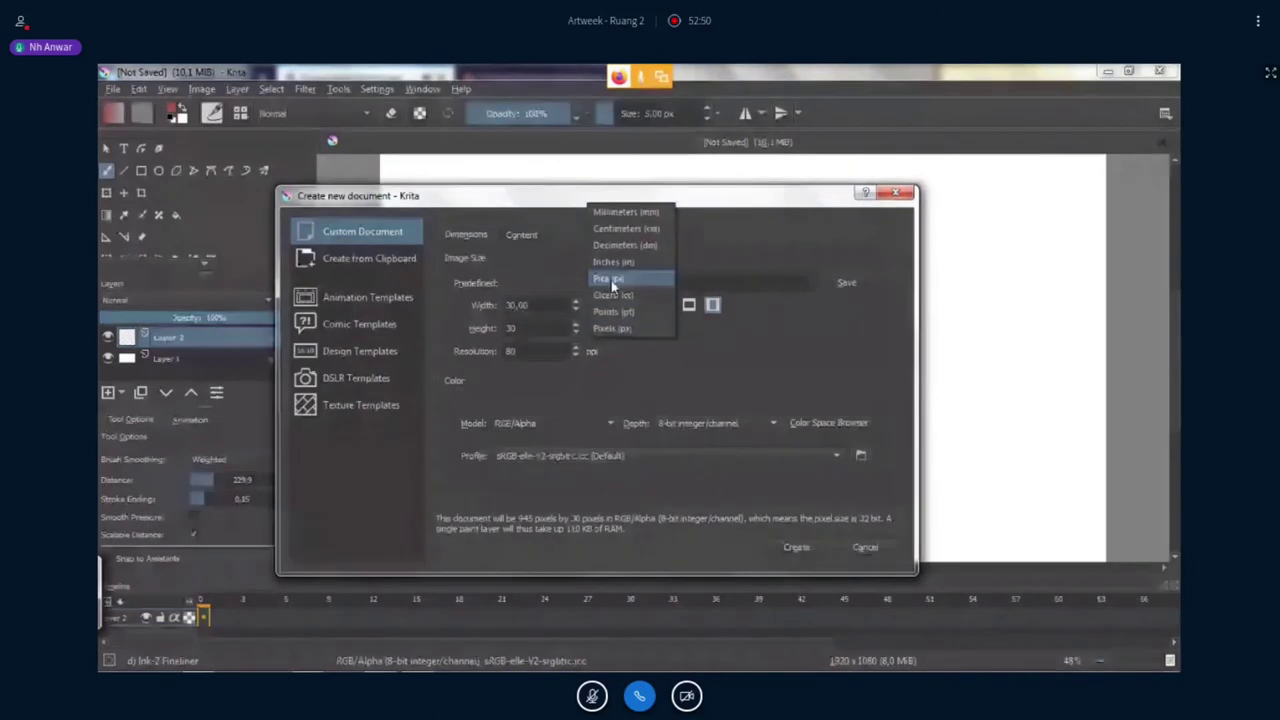
click(625, 228)
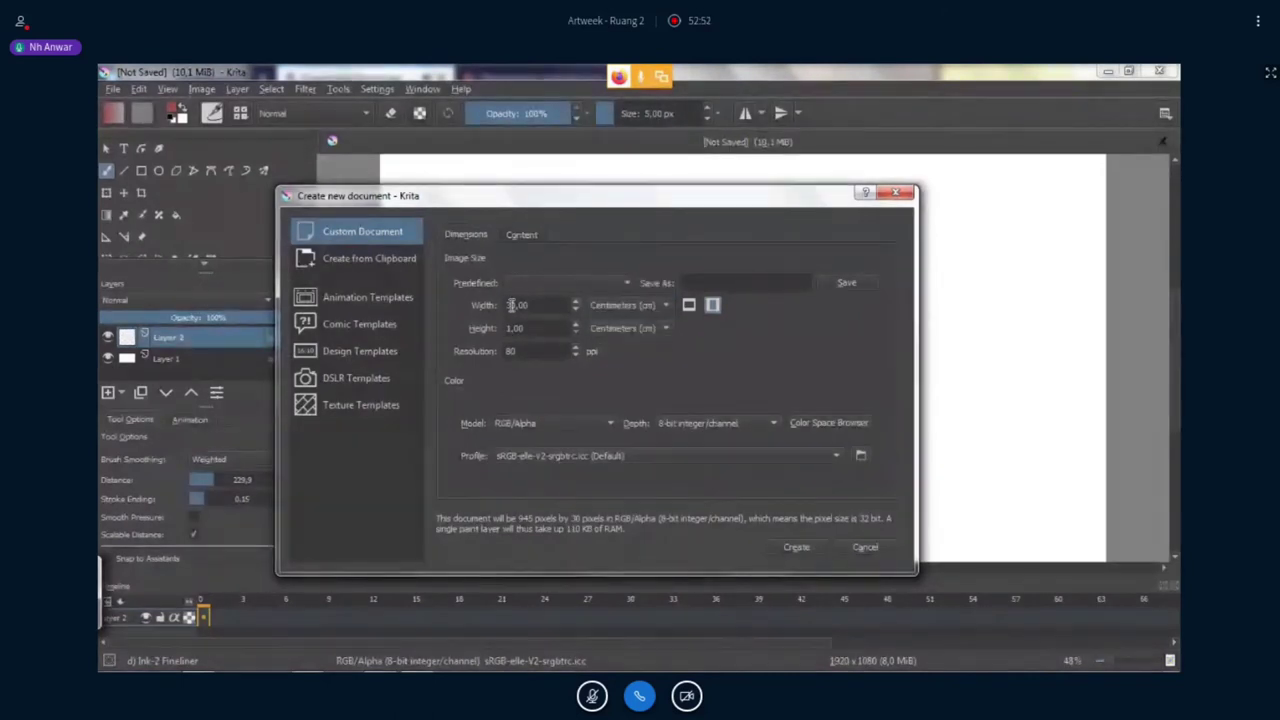
Enter 10 cm and set resolution to 300 ppi, giving 1181 × 1181 pixels.
text(10)
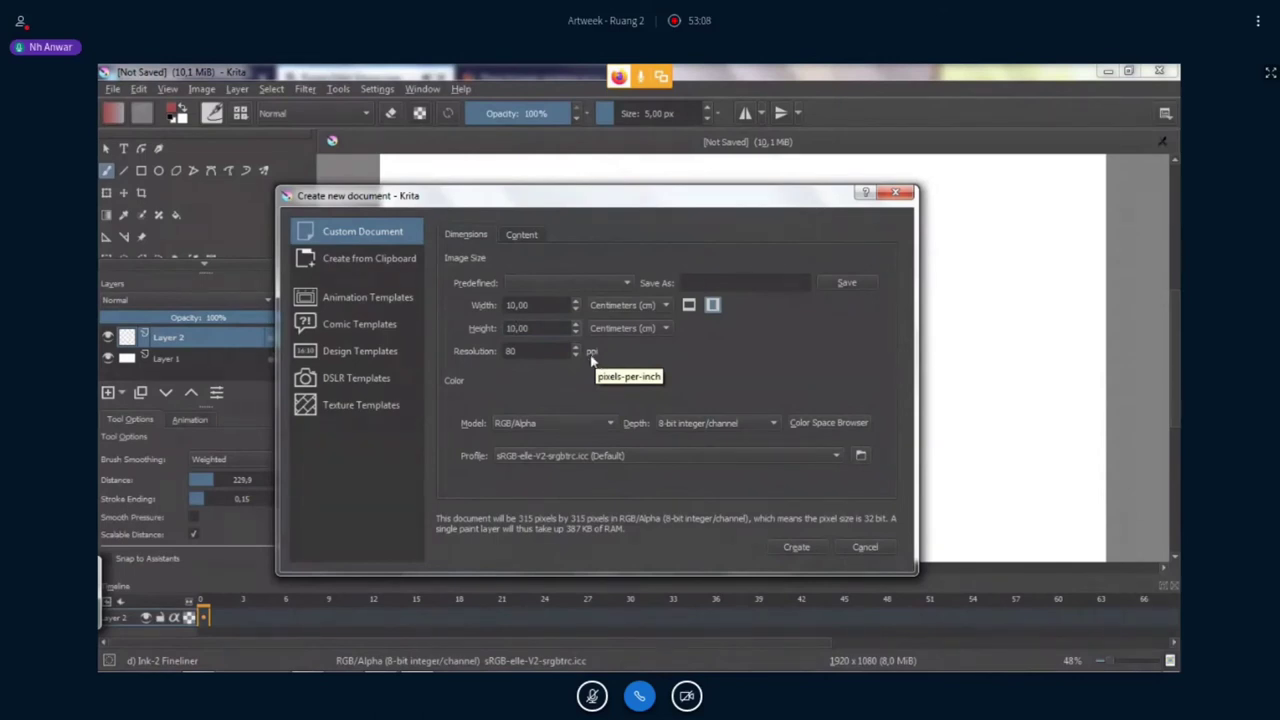
drag(528, 352, 490, 353)
text(300)
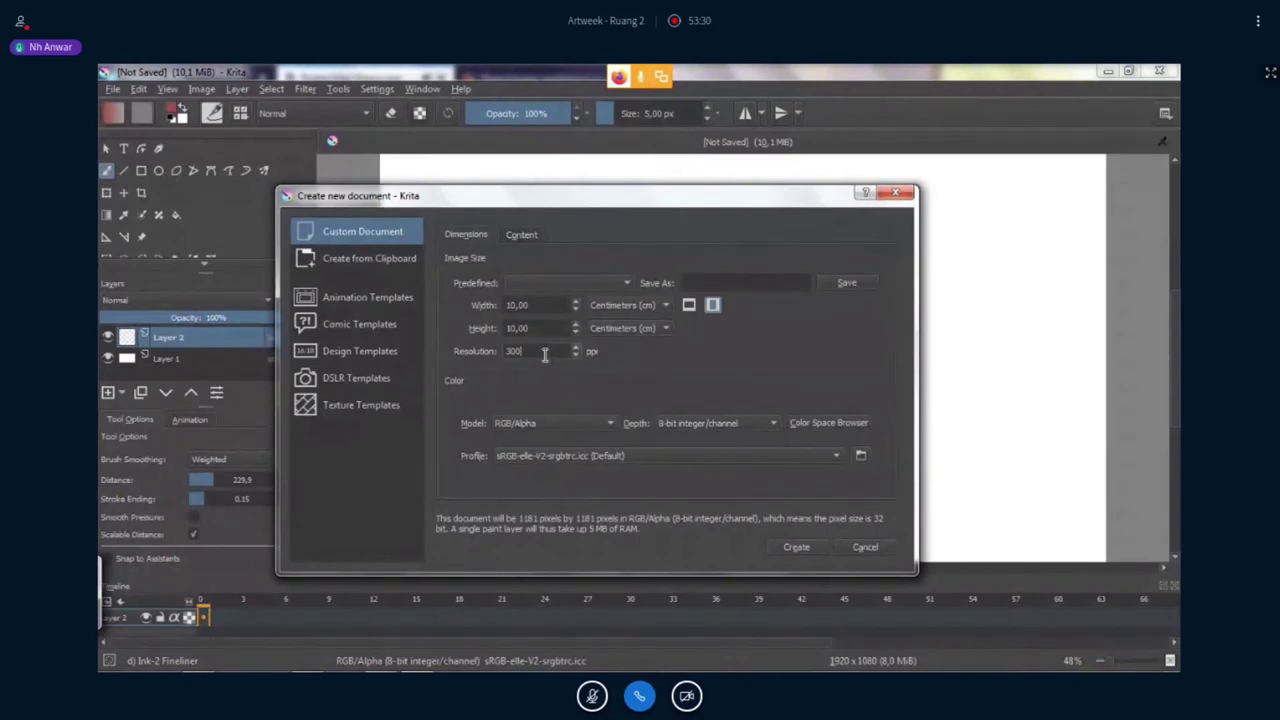
click(541, 354)
click(569, 422)
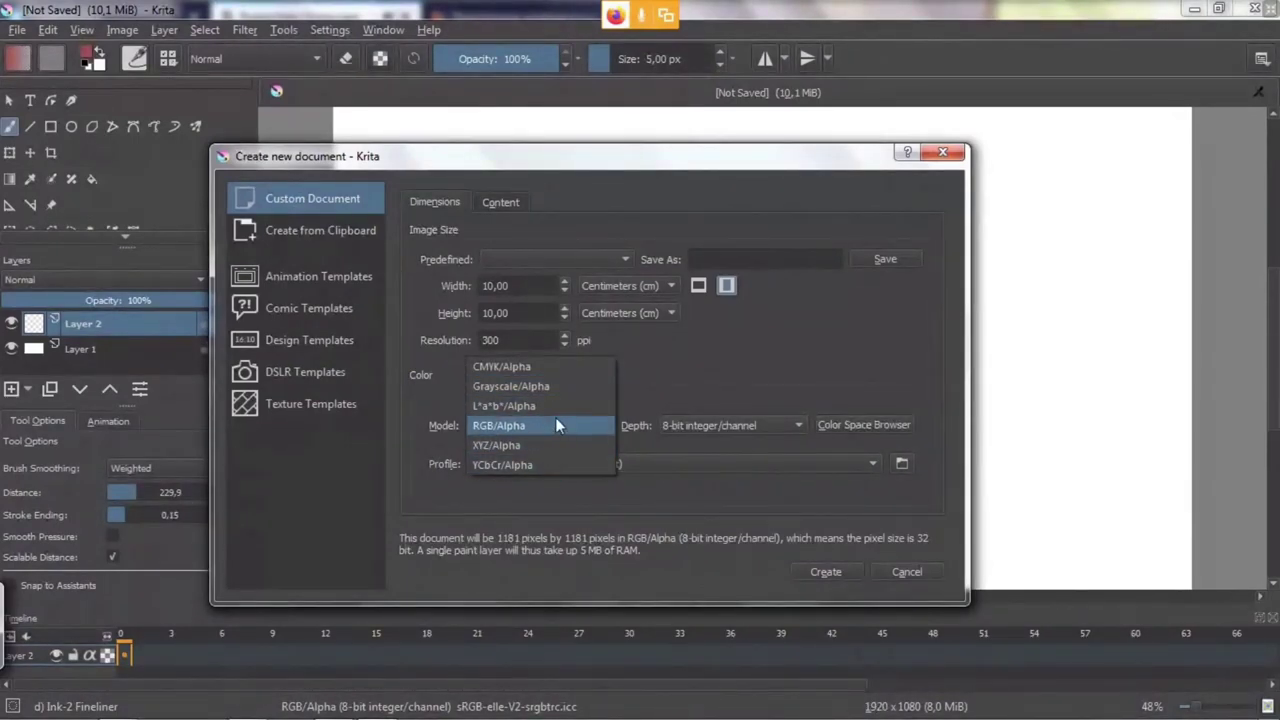
click(552, 428)
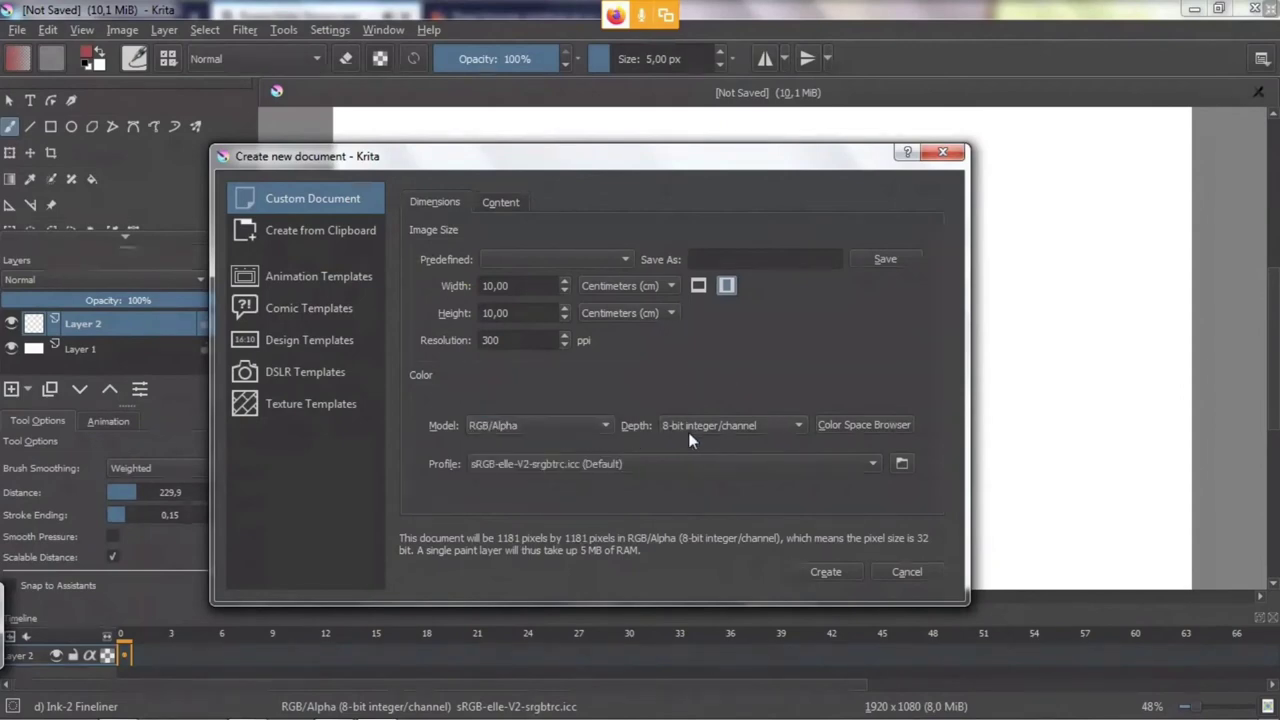
click(797, 428)
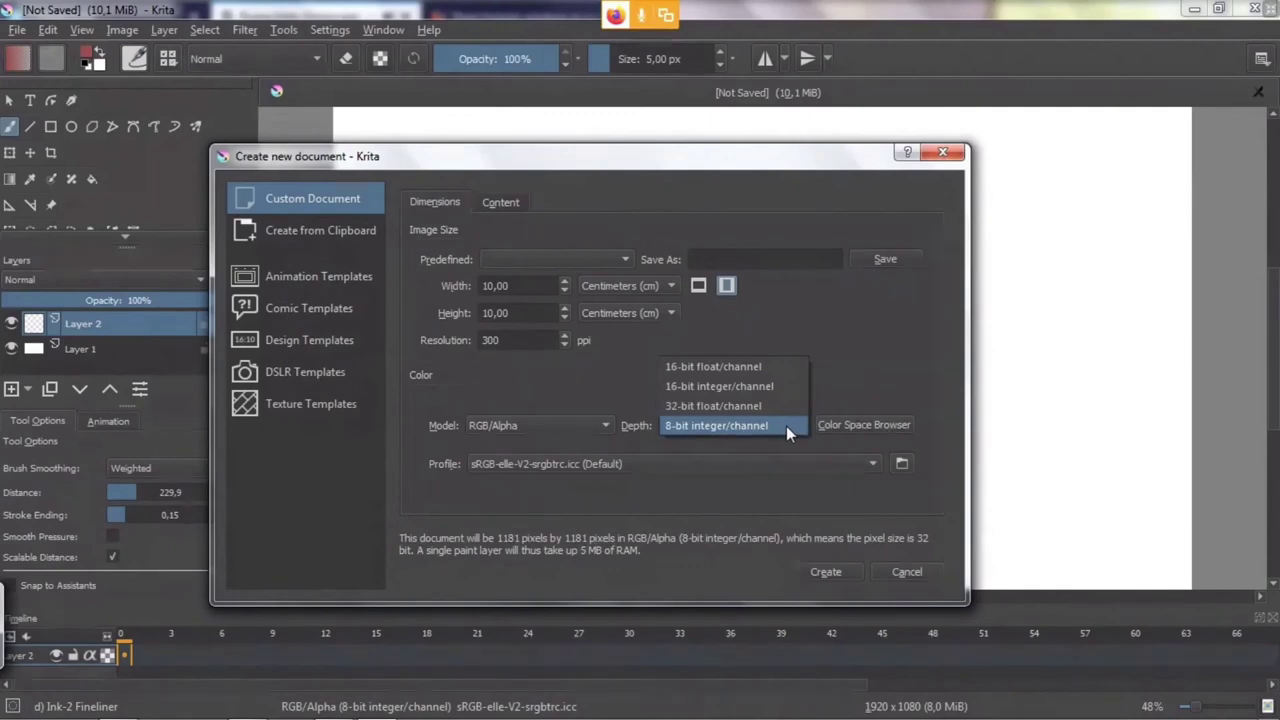
click(786, 426)
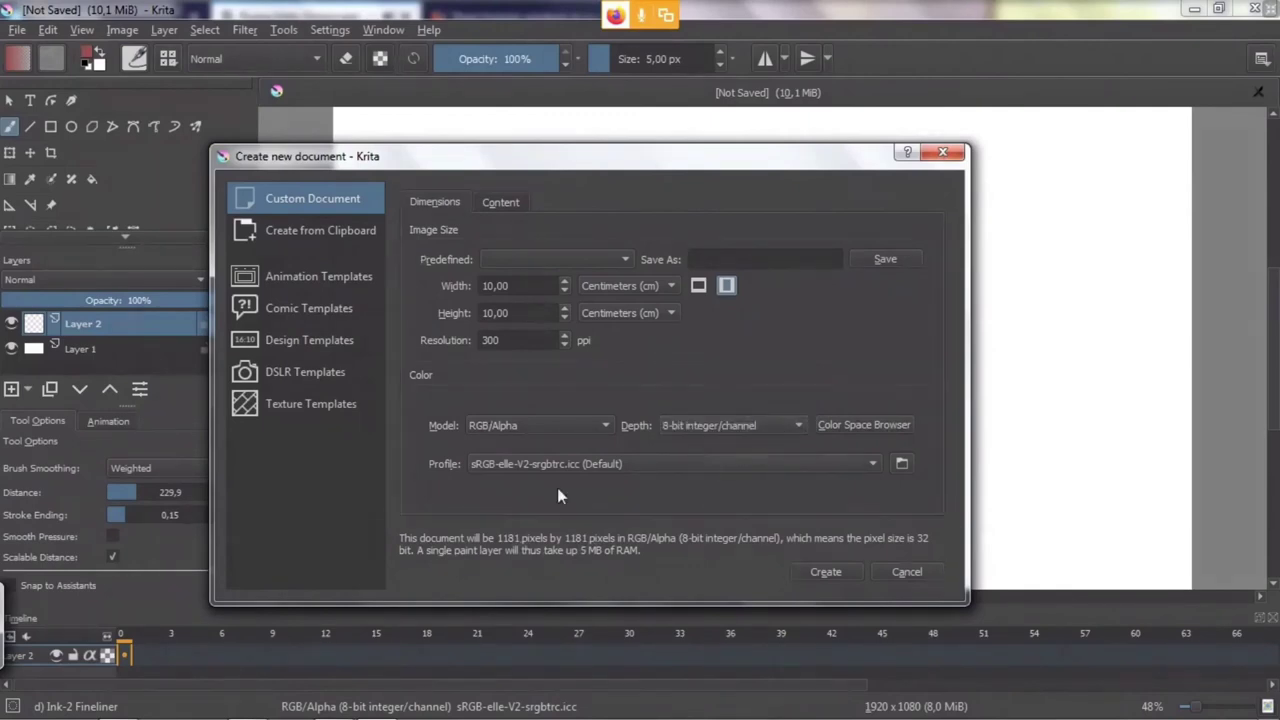
click(514, 462)
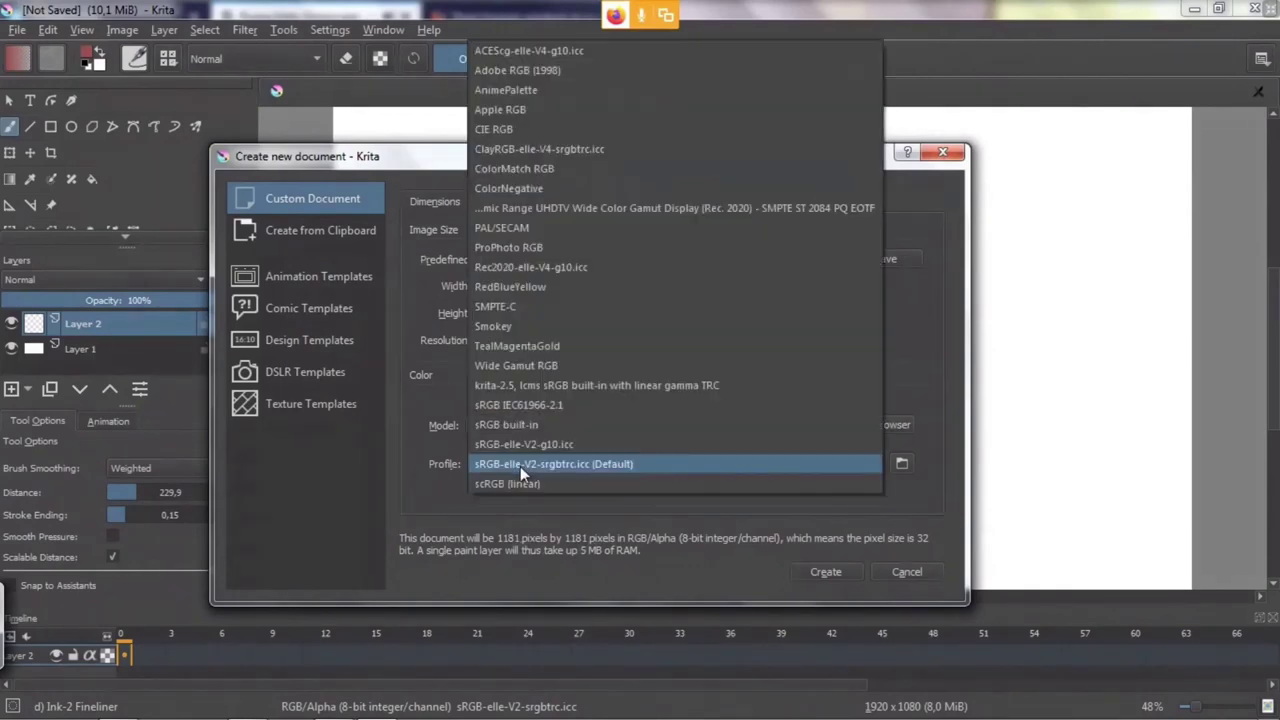
click(520, 466)
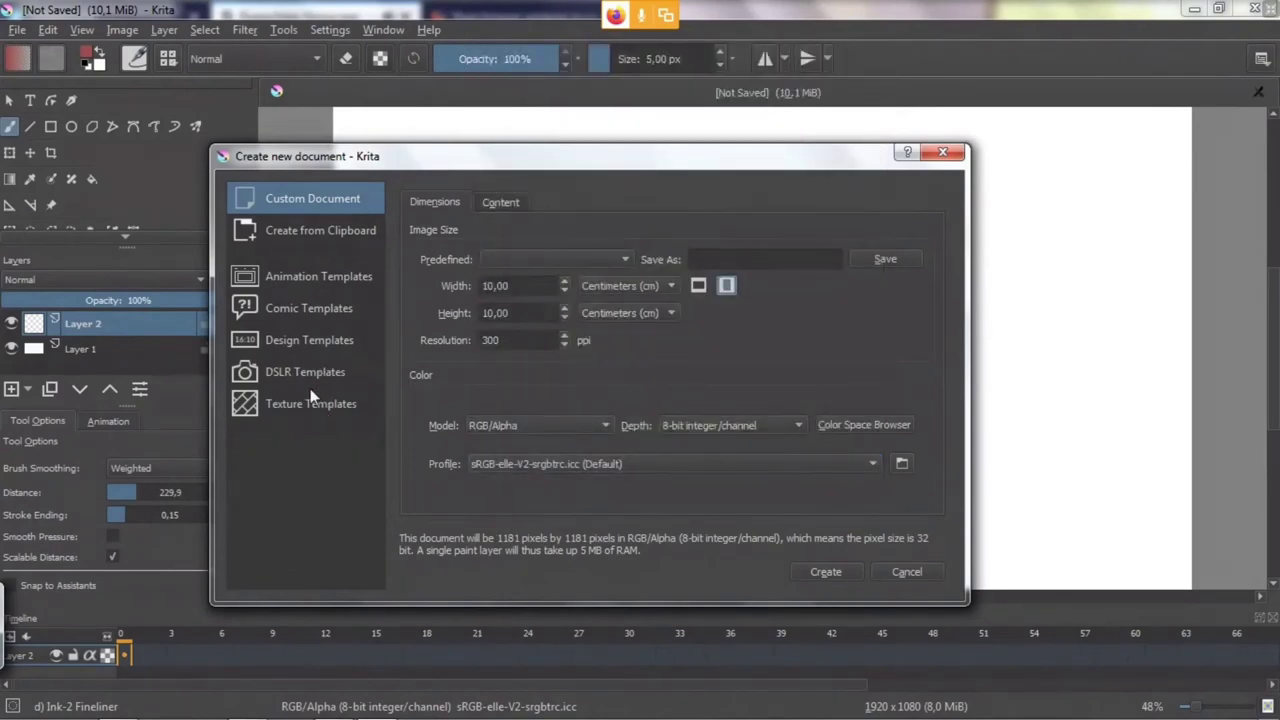
Preview the Create from Clipboard and DSLR Templates pages, then return to Custom Document.
click(317, 229)
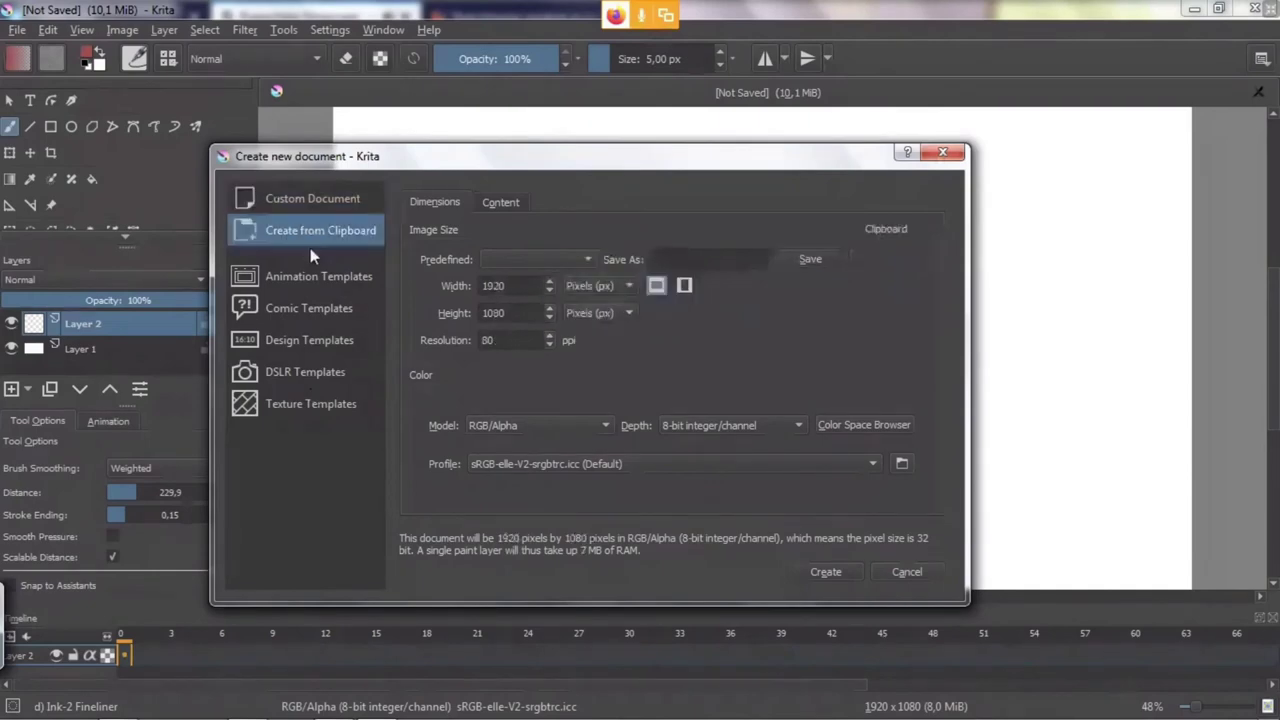
click(318, 372)
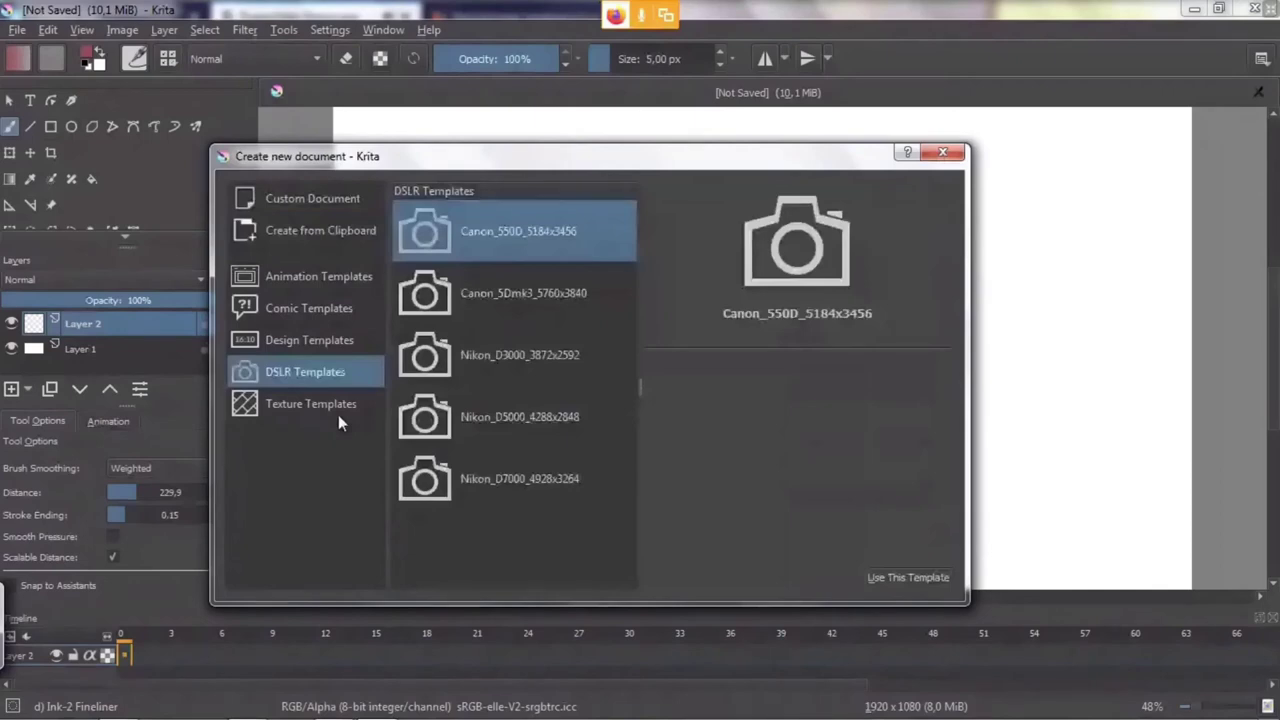
click(312, 198)
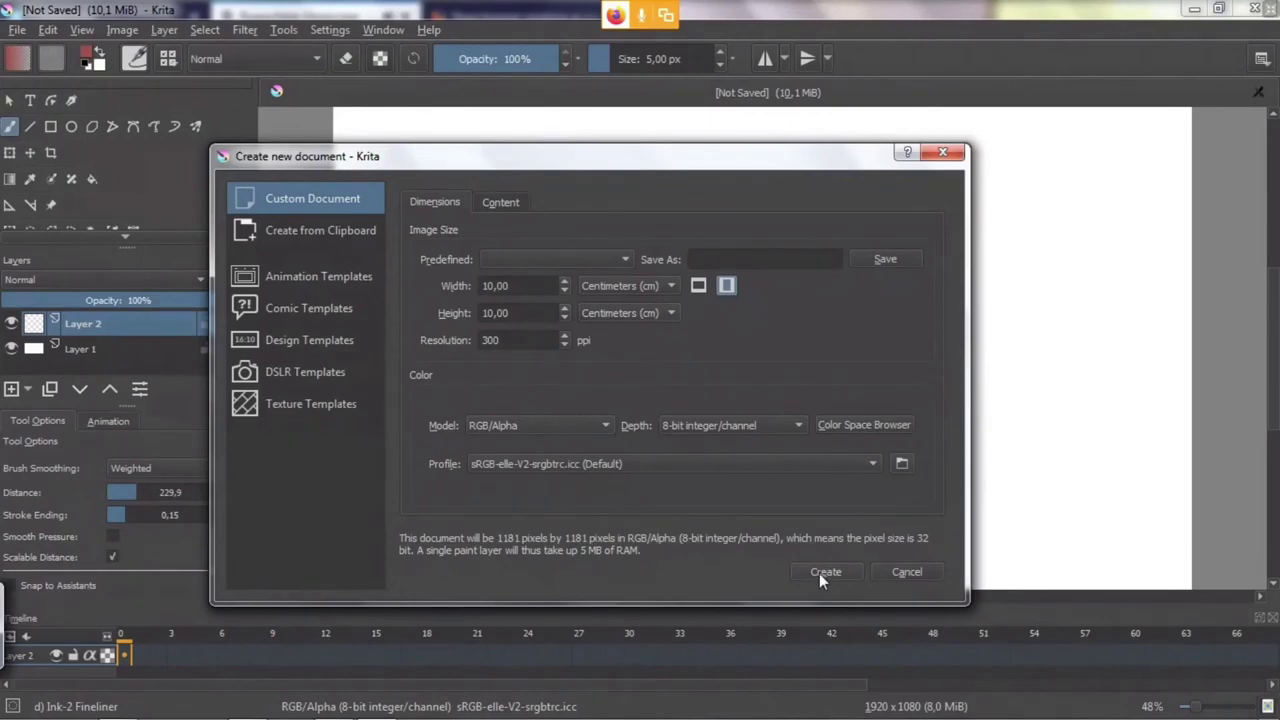
Set width and height to 15 cm and create the 1772 × 1772 document.
double_click(496, 286)
text(15)
double_click(490, 313)
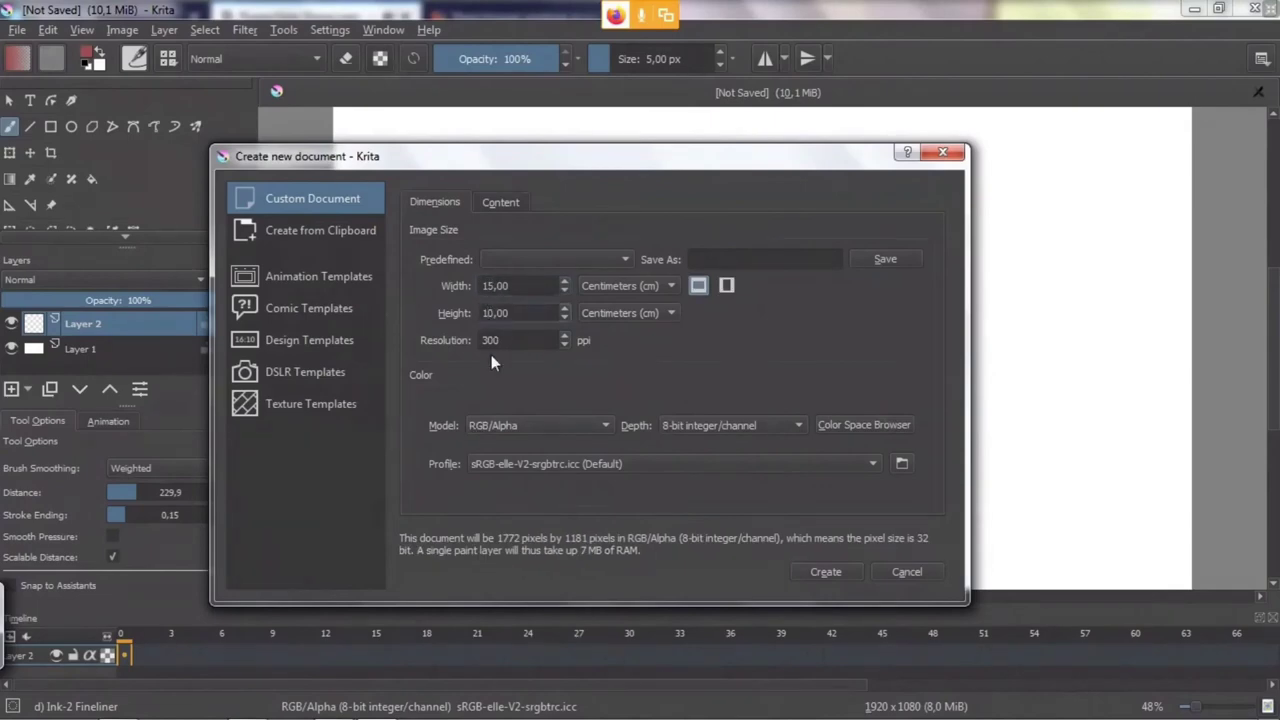
text(15)
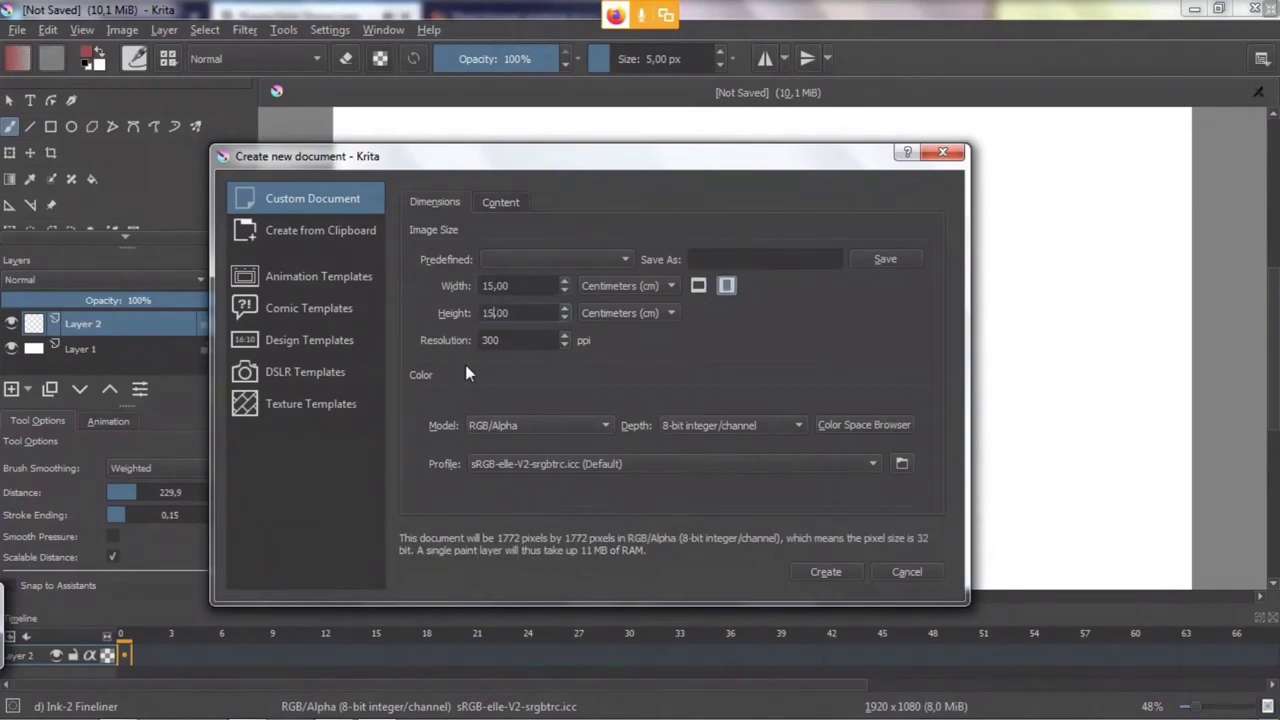
click(825, 572)
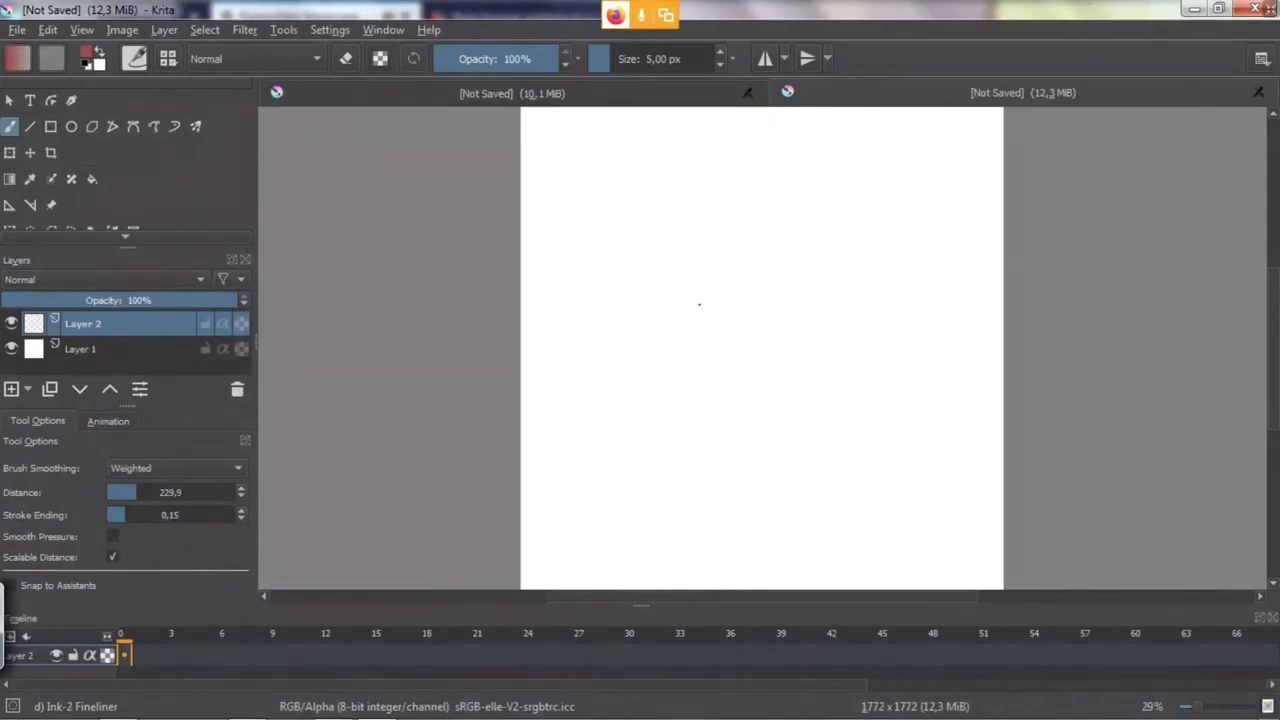
Draw a test brush stroke across the new canvas and undo it.
mouse_move(699, 304)
mouse_down()
mouse_move(722, 330)
mouse_move(813, 311)
mouse_up()
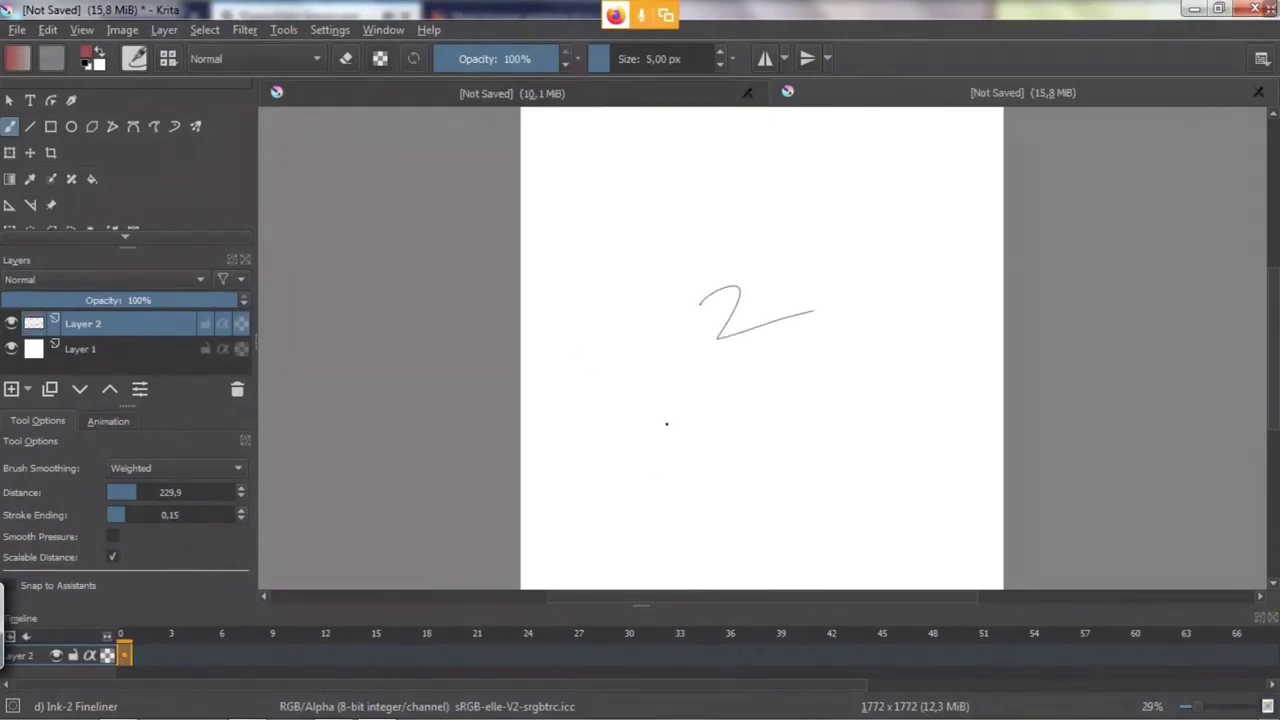
key(ctrl+z)
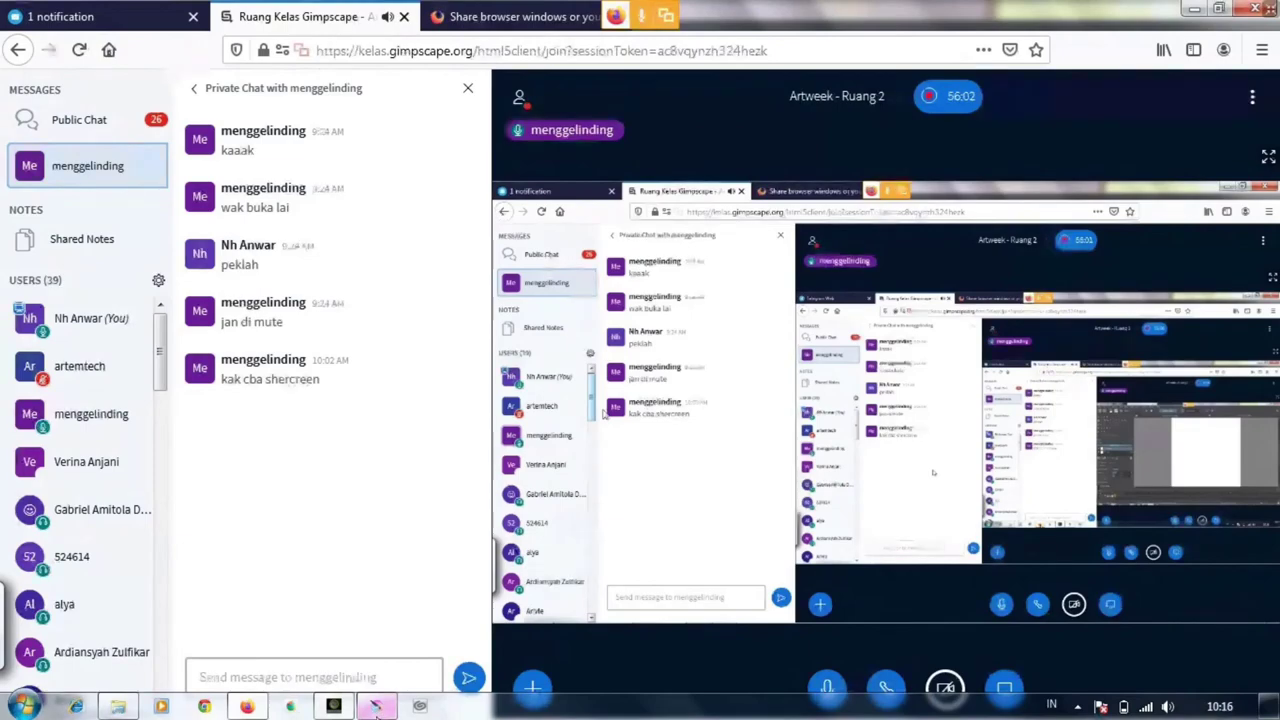
Bring the Krita window back to the front from the Windows taskbar.
click(376, 706)
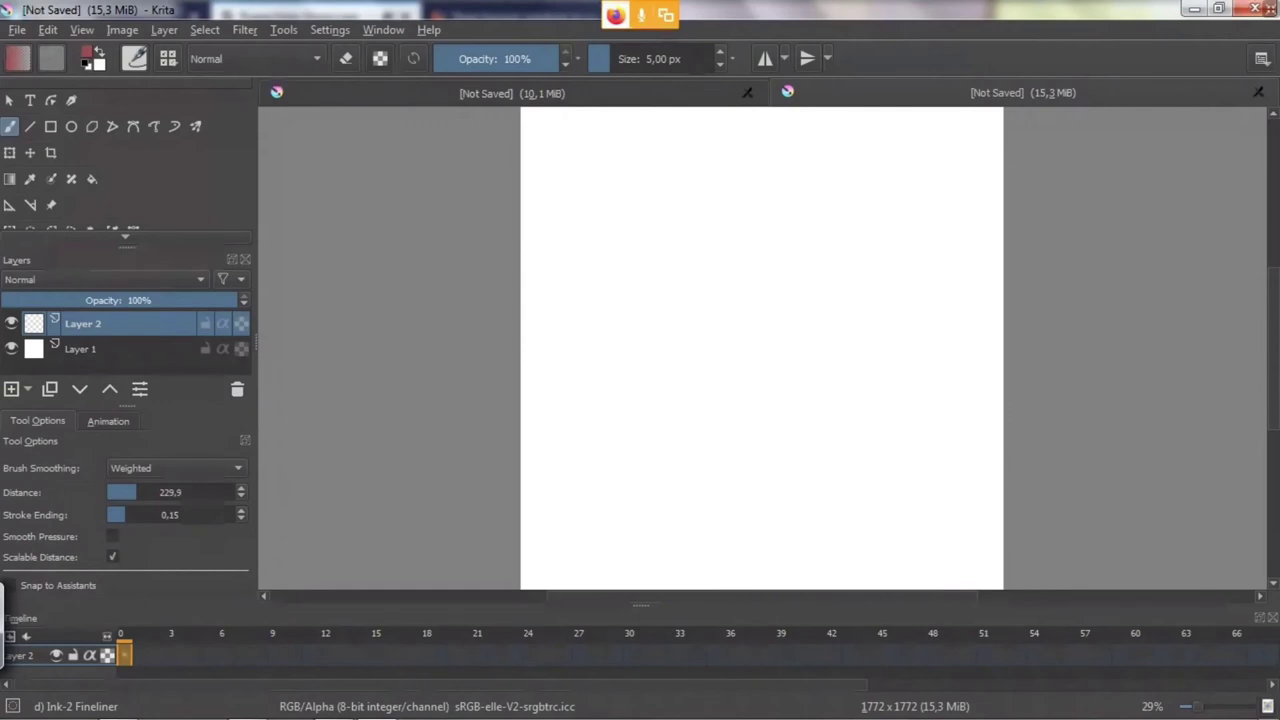
Paint a big red blob mid-canvas, then rotate, zoom to 25% and recentre the view.
mouse_move(666, 294)
mouse_down()
mouse_move(737, 206)
mouse_move(683, 317)
mouse_up()
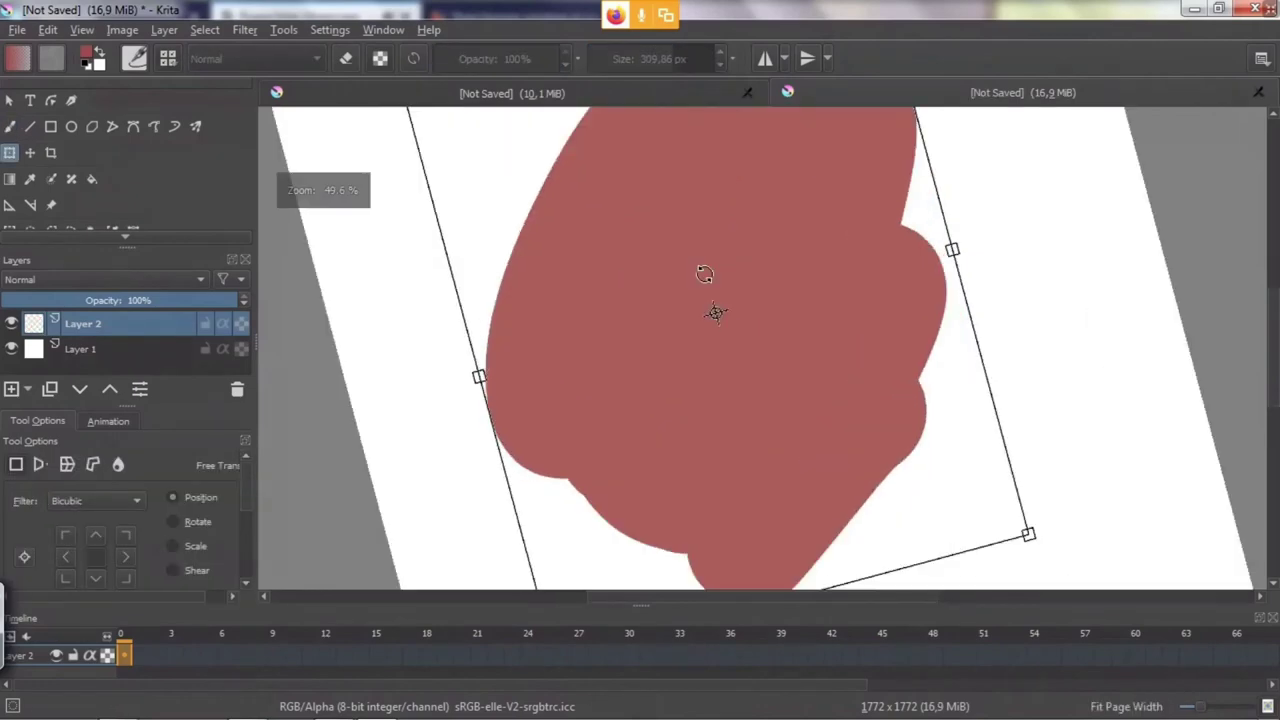
key(4)
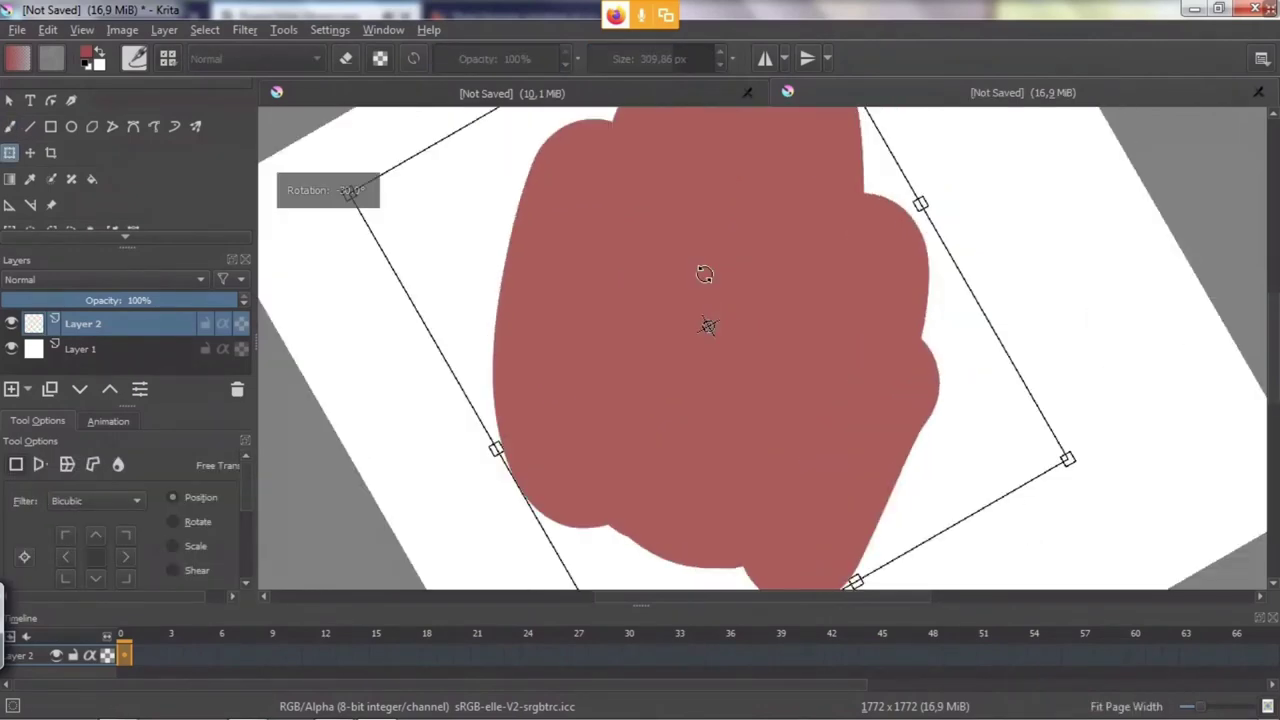
key(4)
key(4)
key(4)
key(4)
key(4)
key(4)
key(4)
key(4)
key(4)
key(4)
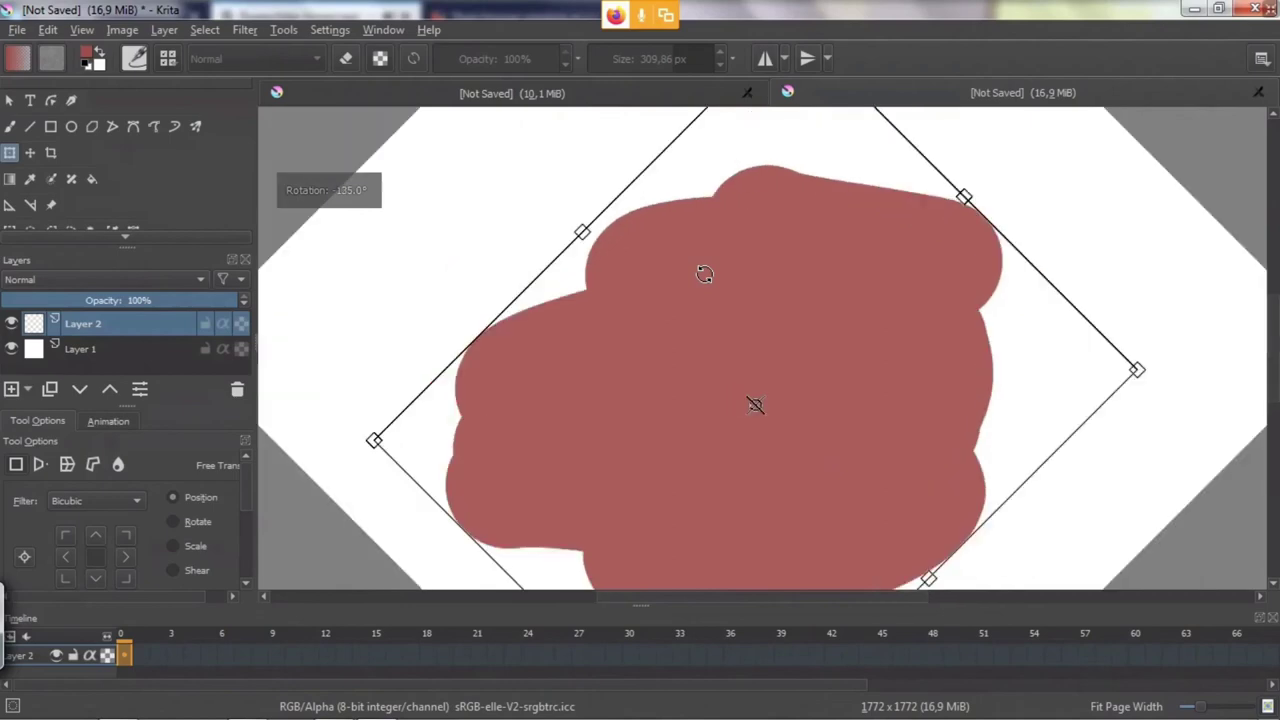
key(4)
key(4)
key(4)
key(4)
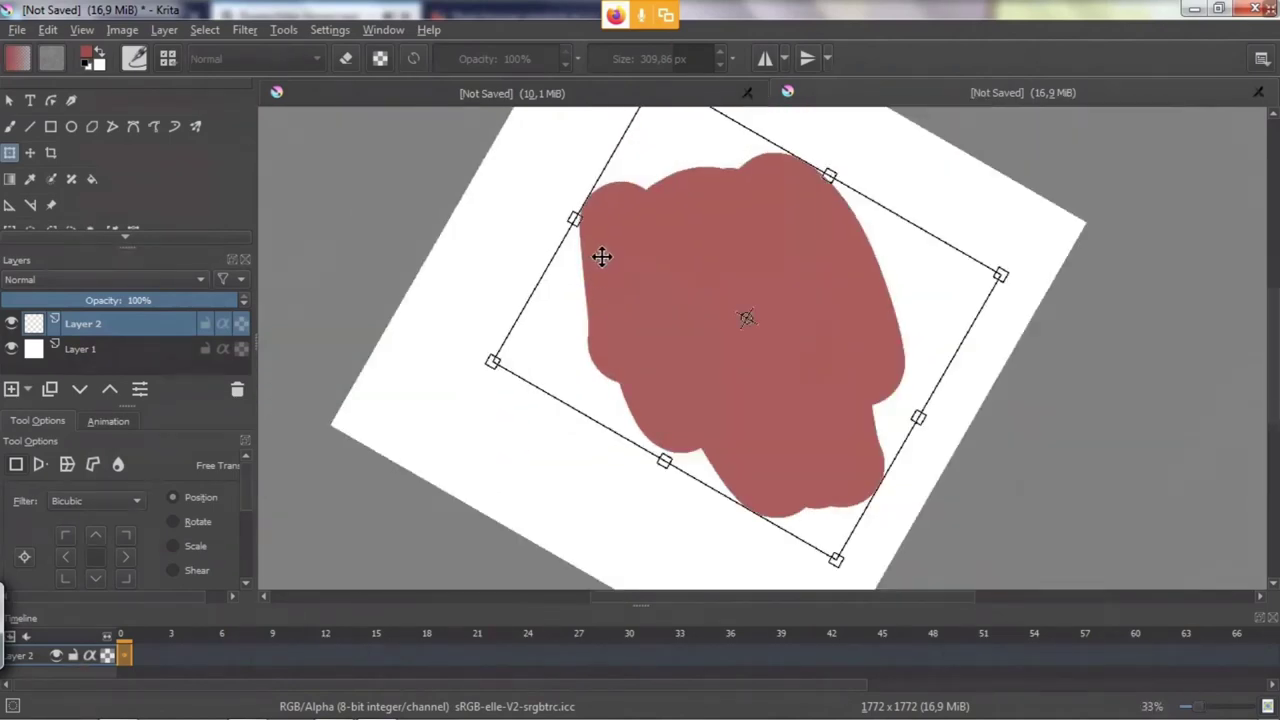
key(minus)
key(minus)
key(4)
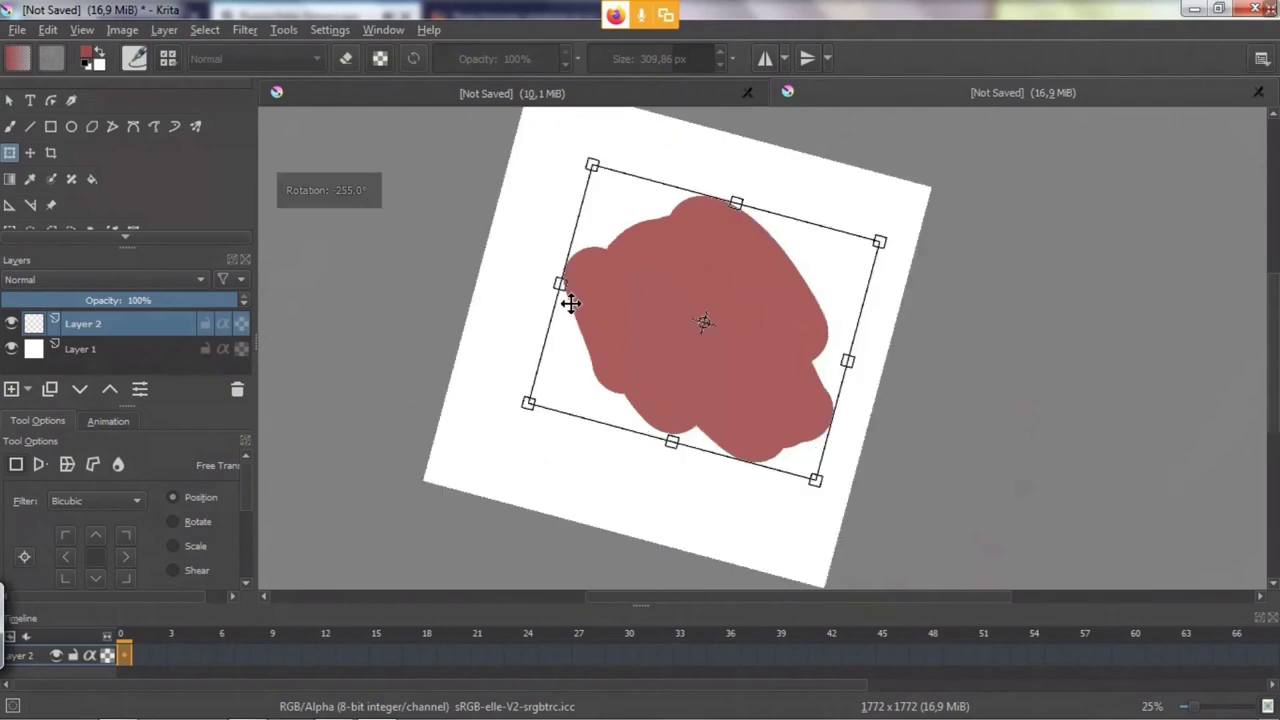
key(4)
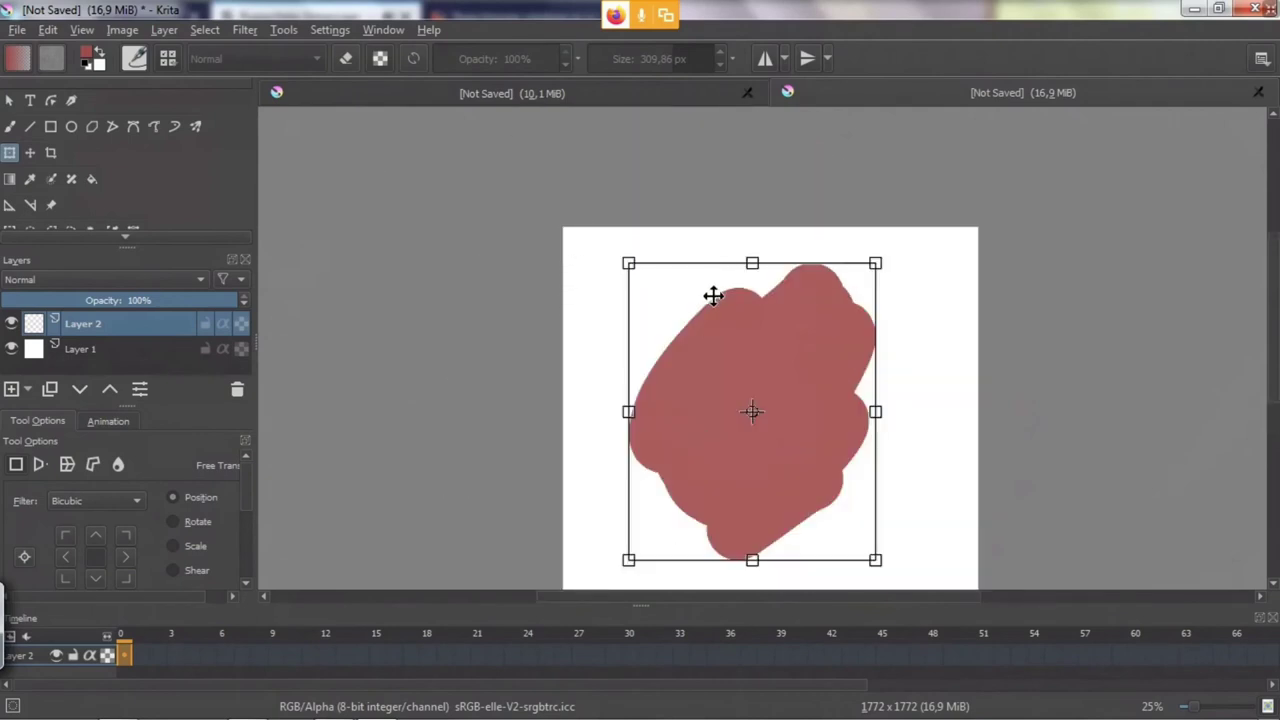
drag(708, 334, 625, 291)
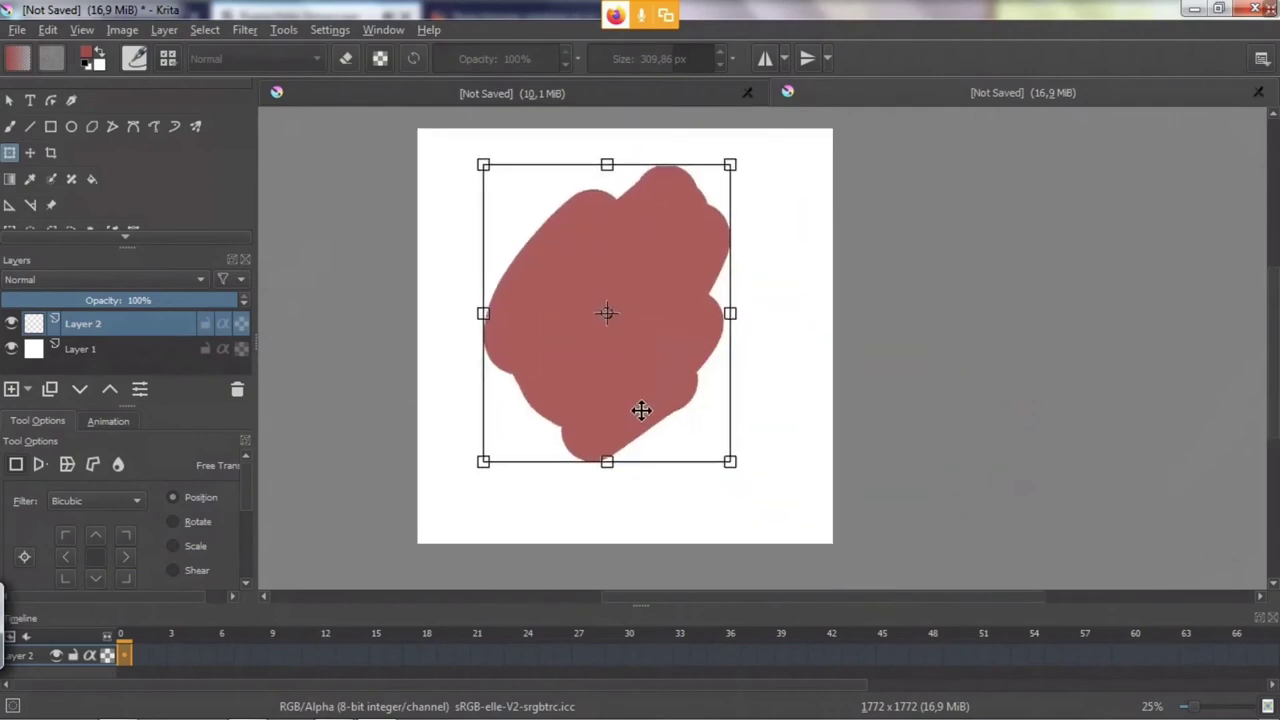
key(4)
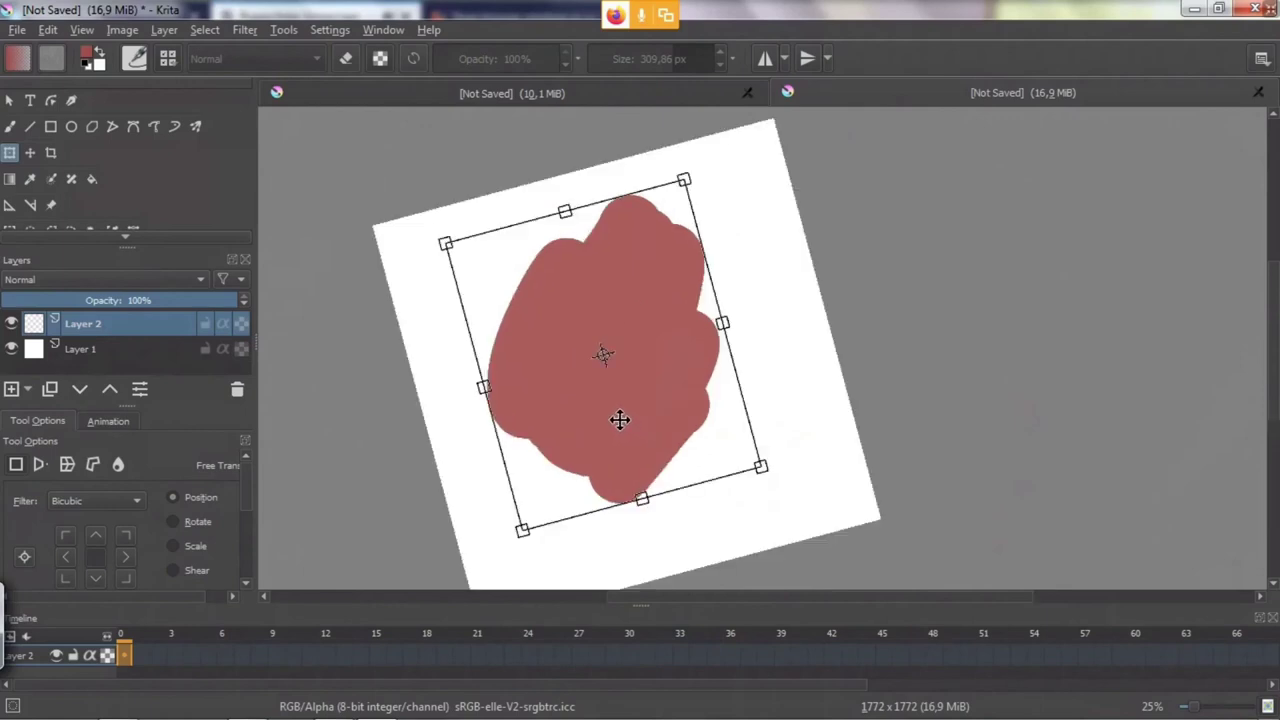
key(4)
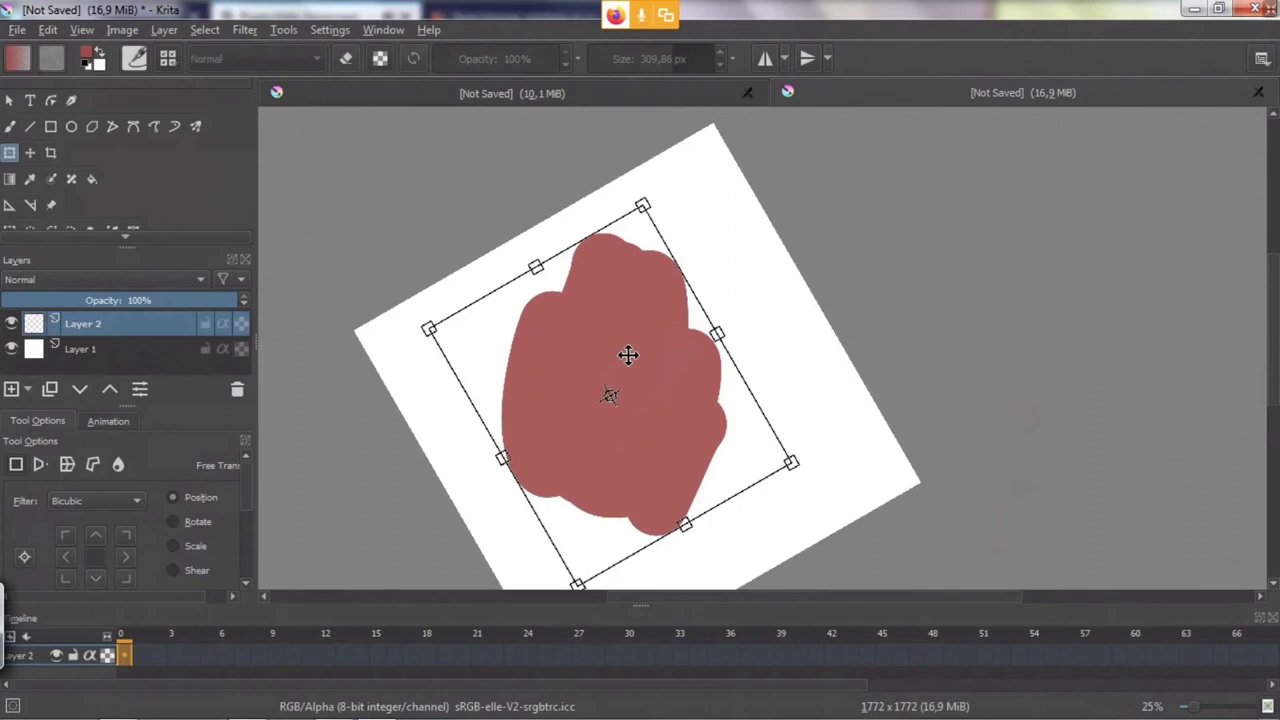
key(5)
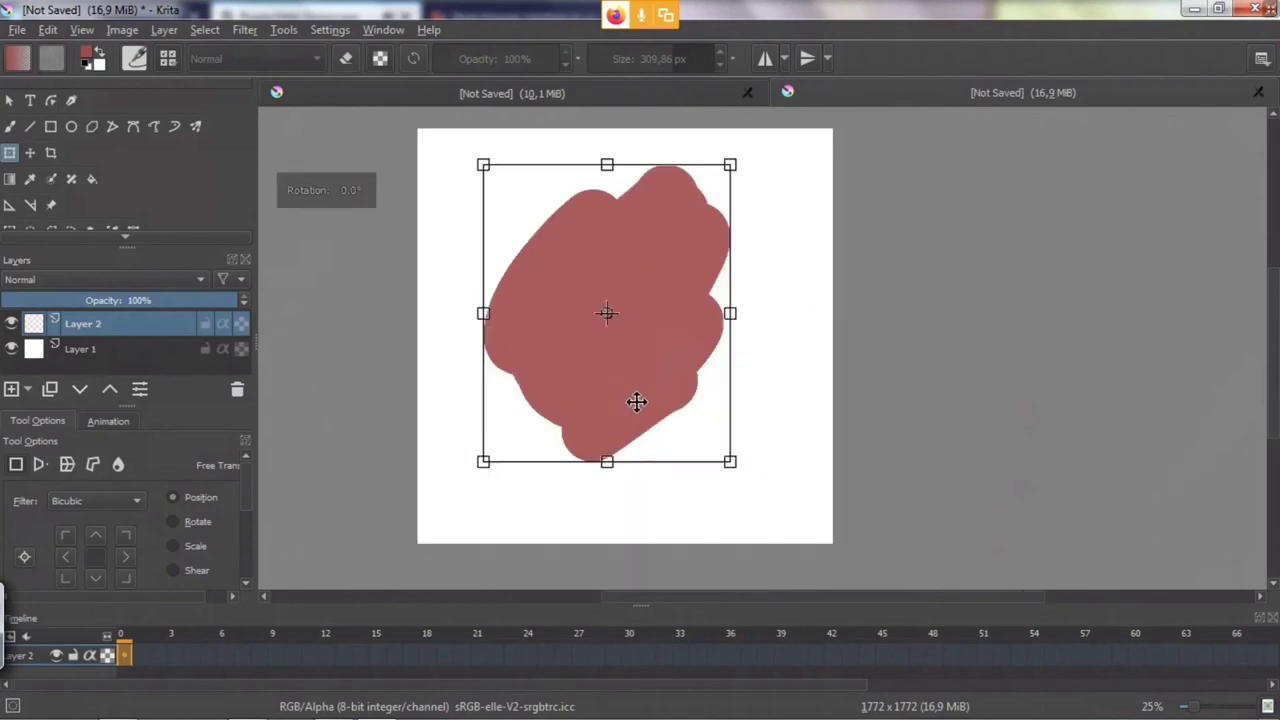
key(6)
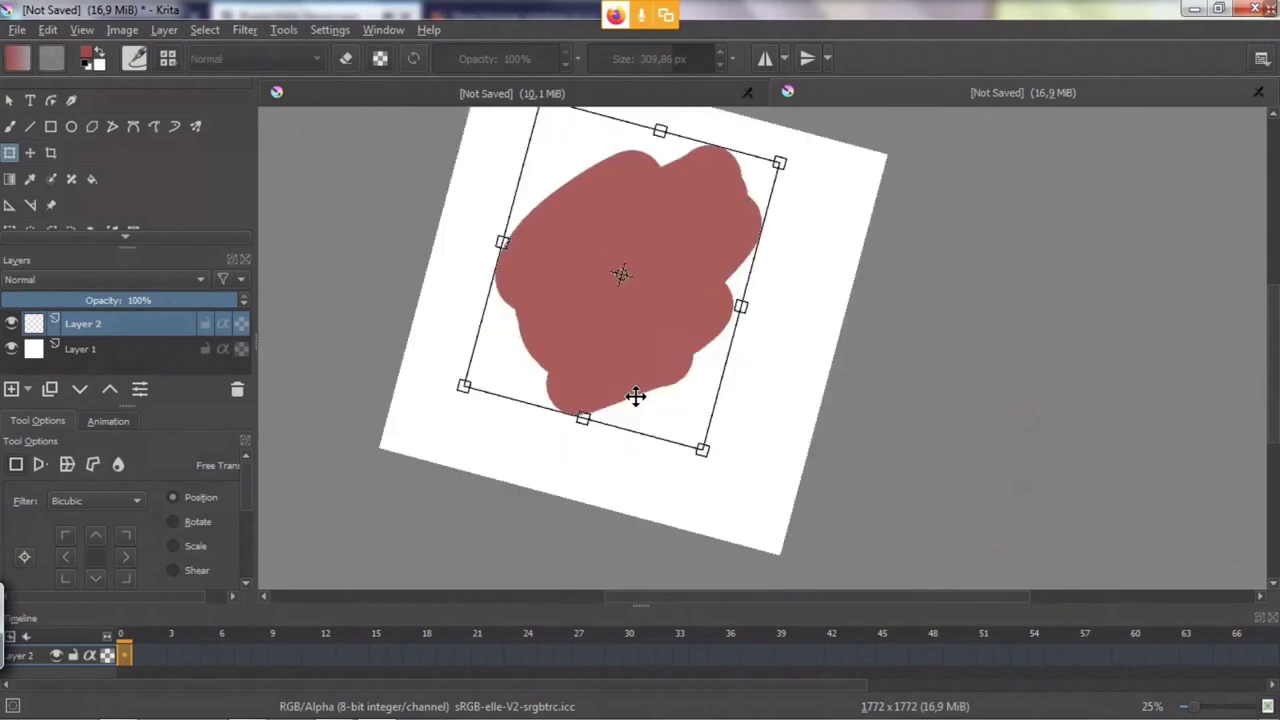
key(6)
key(6)
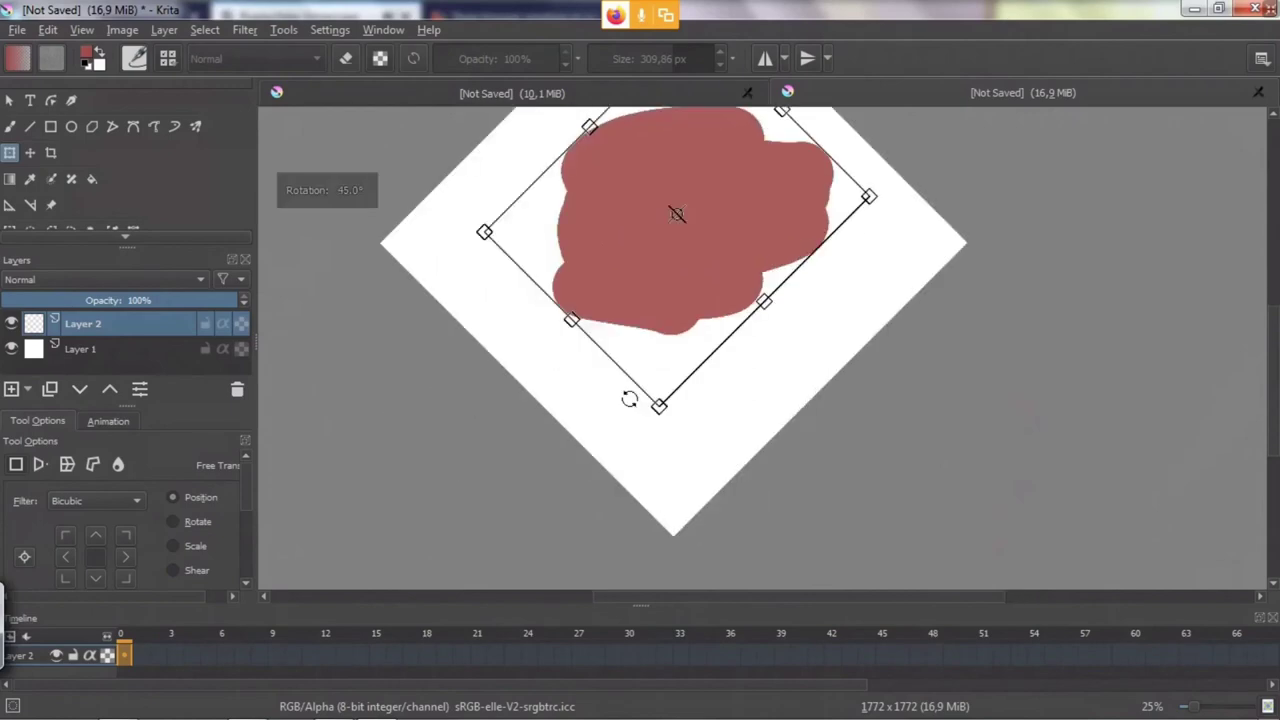
key(6)
key(6)
key(6)
key(6)
key(6)
key(6)
key(6)
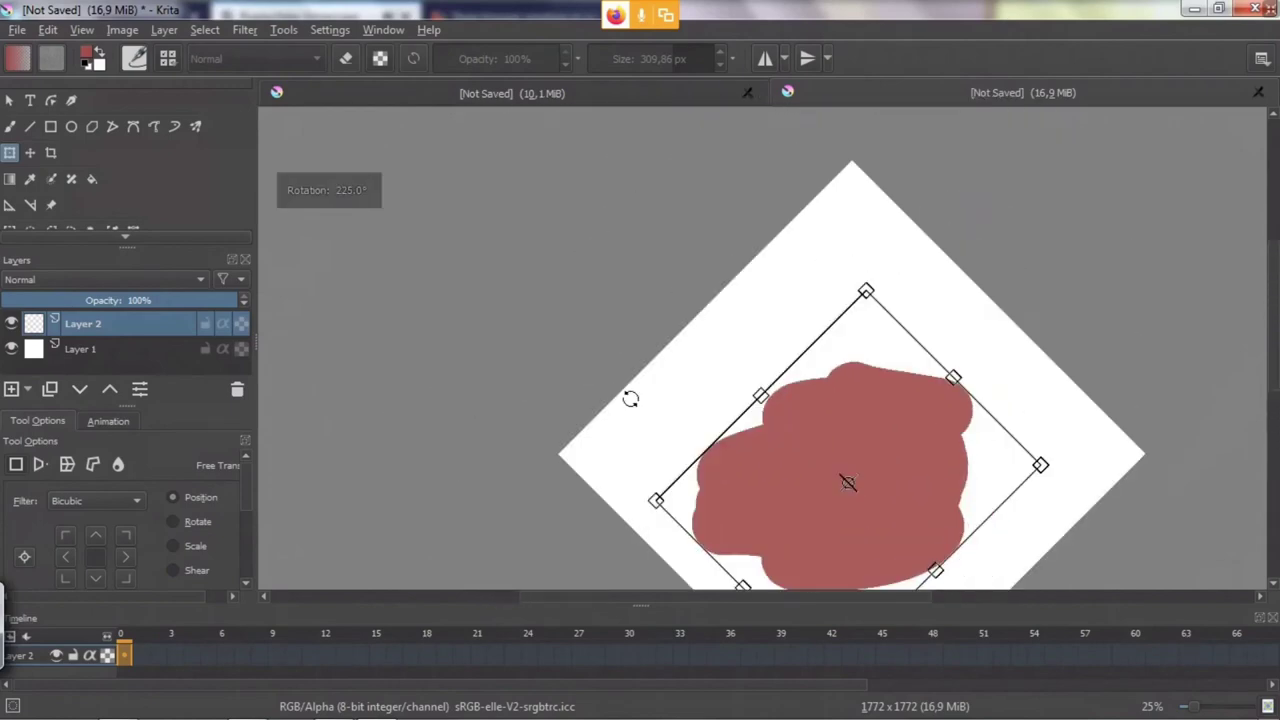
key(6)
key(6)
key(4)
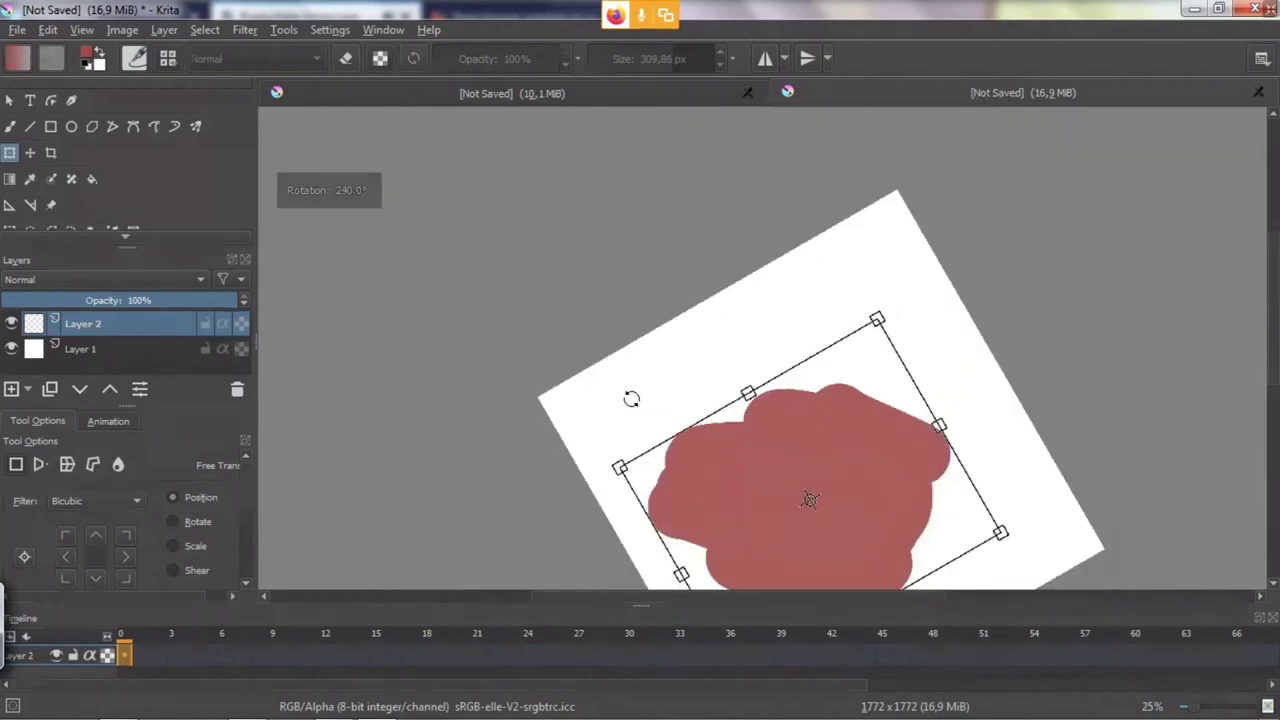
key(4)
key(4)
key(4)
key(4)
key(4)
key(4)
key(4)
key(4)
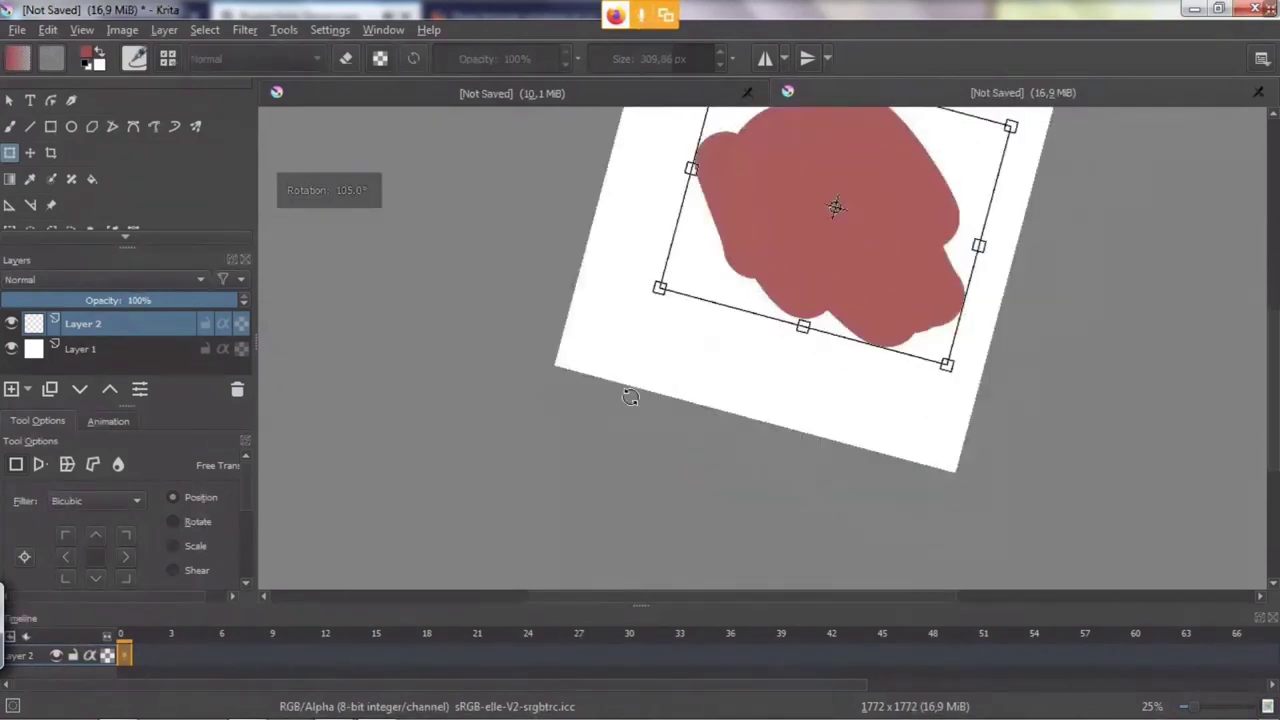
key(5)
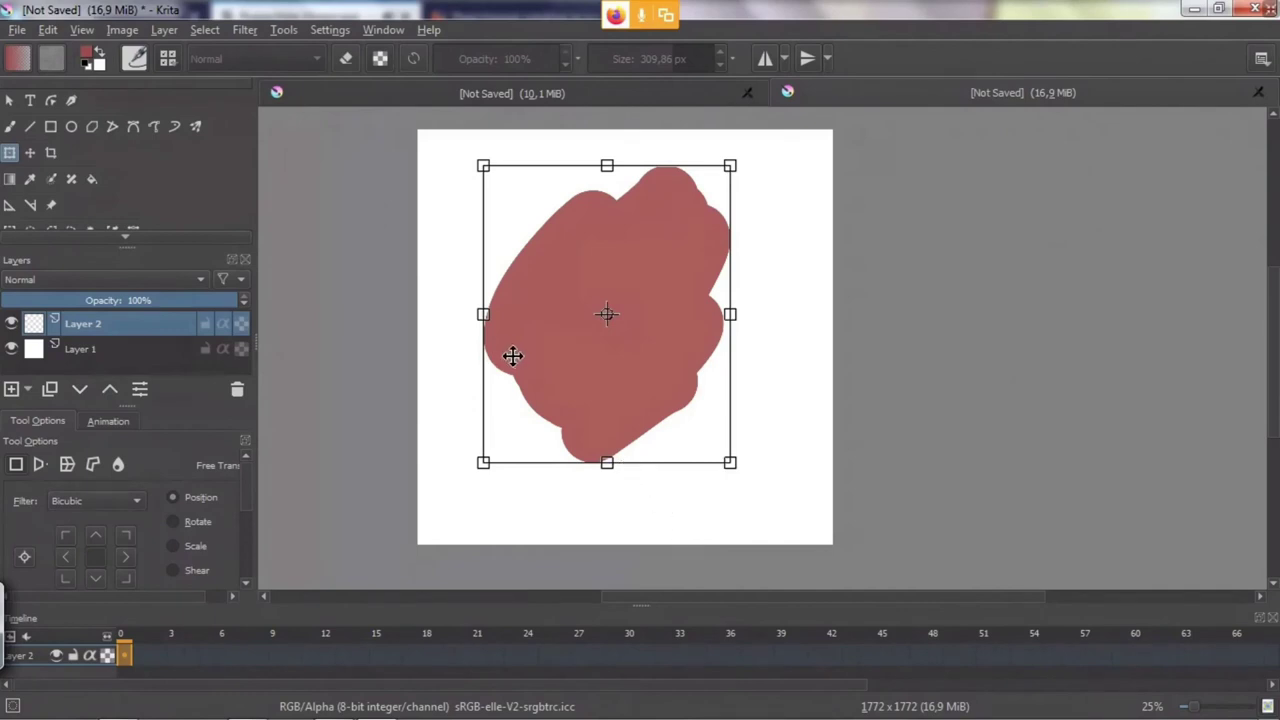
key(5)
Apply the transform to the red blob and narrow the left docker panel.
key(Return)
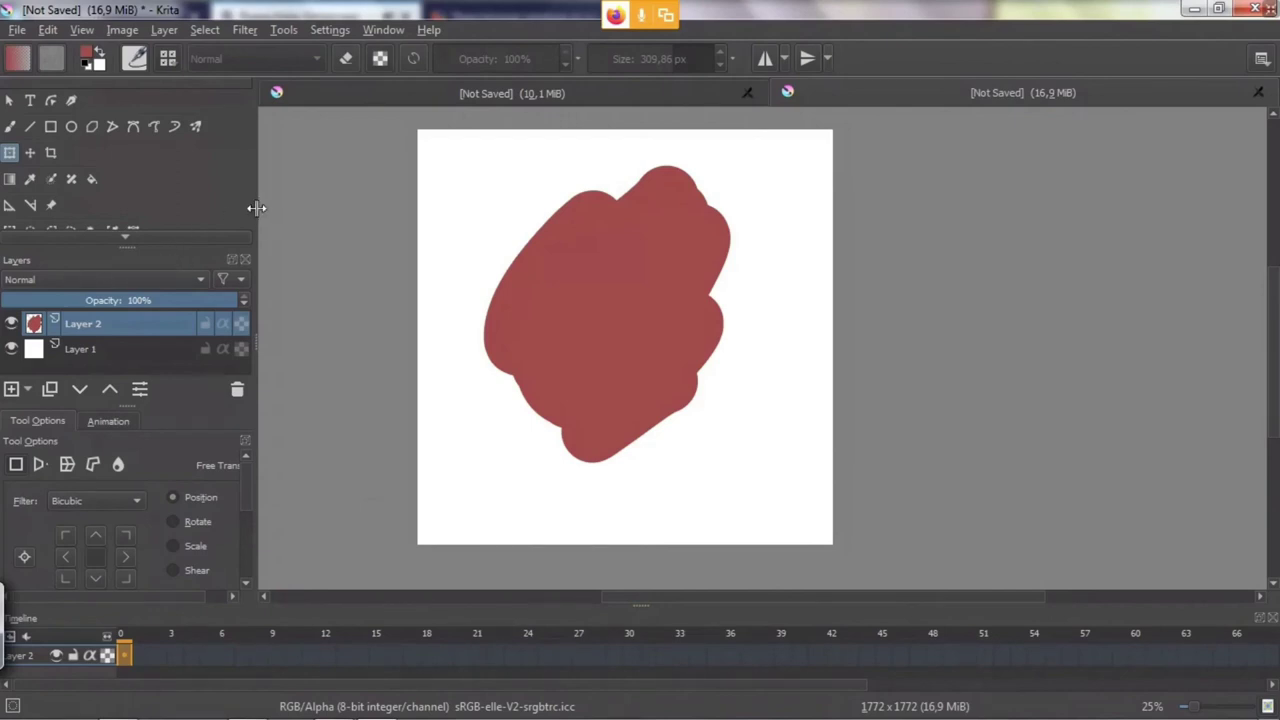
drag(257, 213, 228, 213)
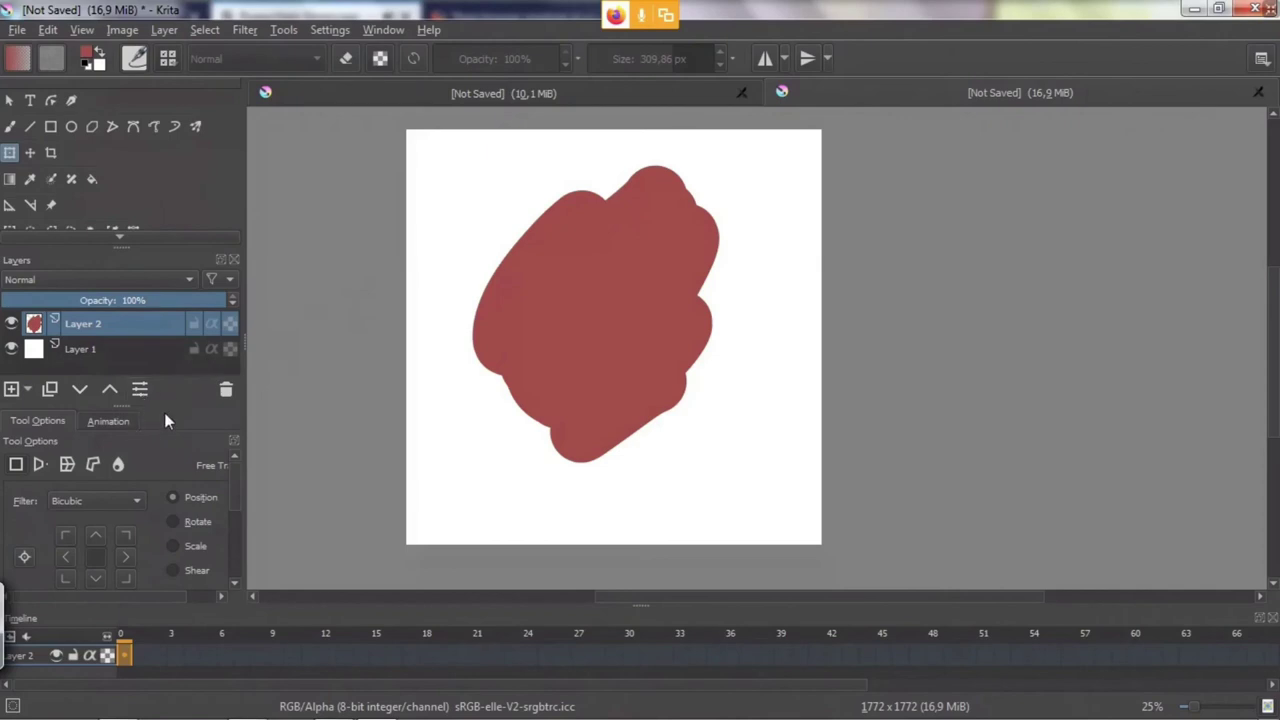
Show the Animation docker tab, then float the Layers docker and dock it back.
click(104, 417)
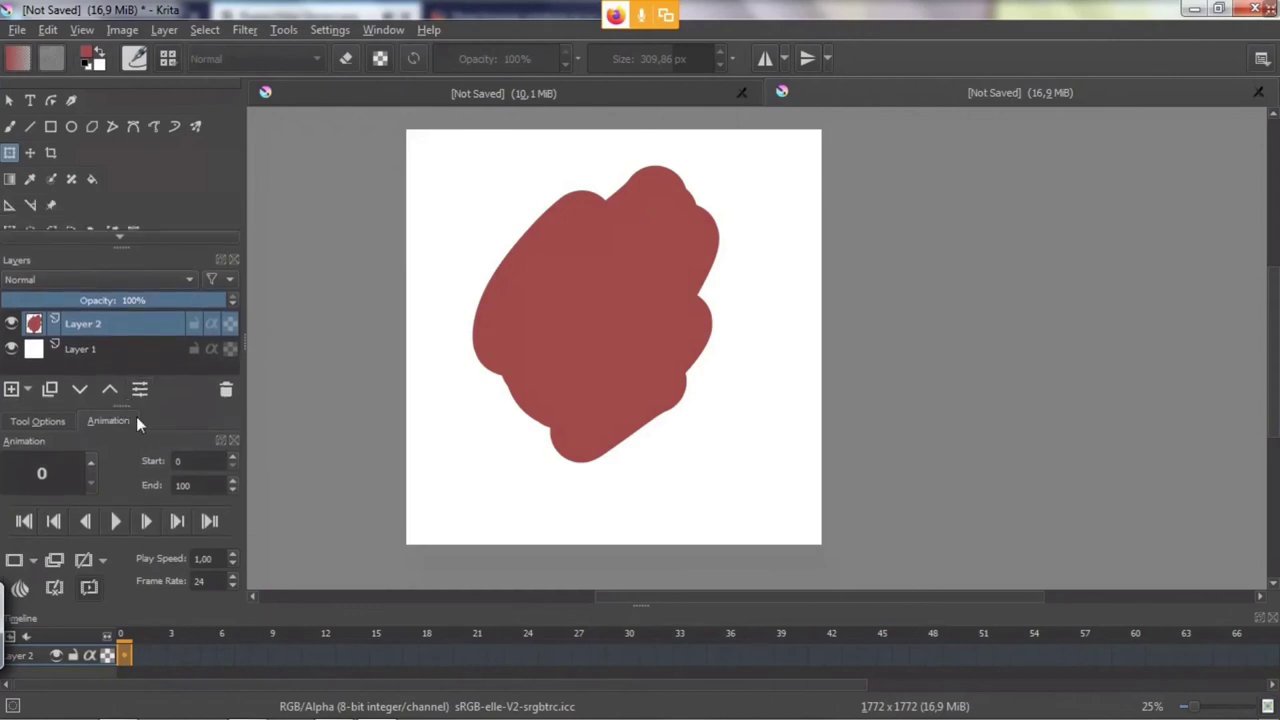
mouse_move(144, 255)
mouse_down()
mouse_move(826, 183)
mouse_move(129, 286)
mouse_move(142, 184)
mouse_up()
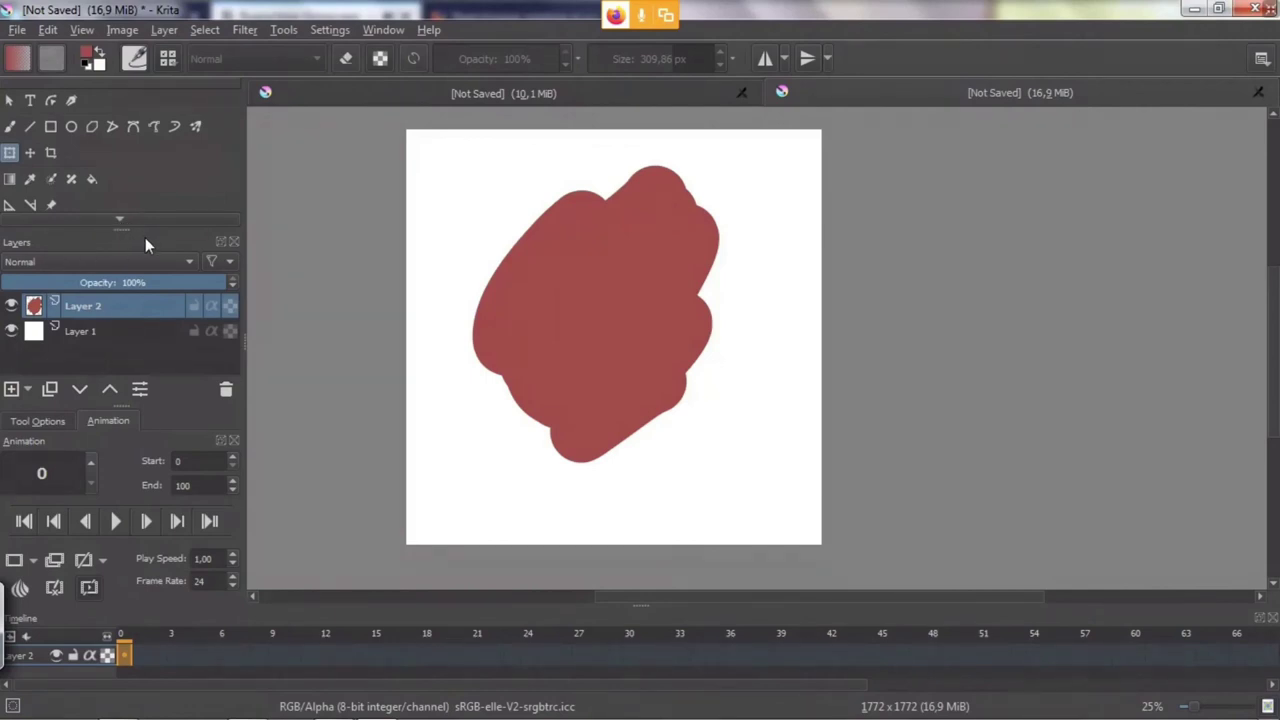
mouse_move(145, 240)
mouse_down()
mouse_move(1177, 440)
mouse_move(1163, 443)
mouse_up()
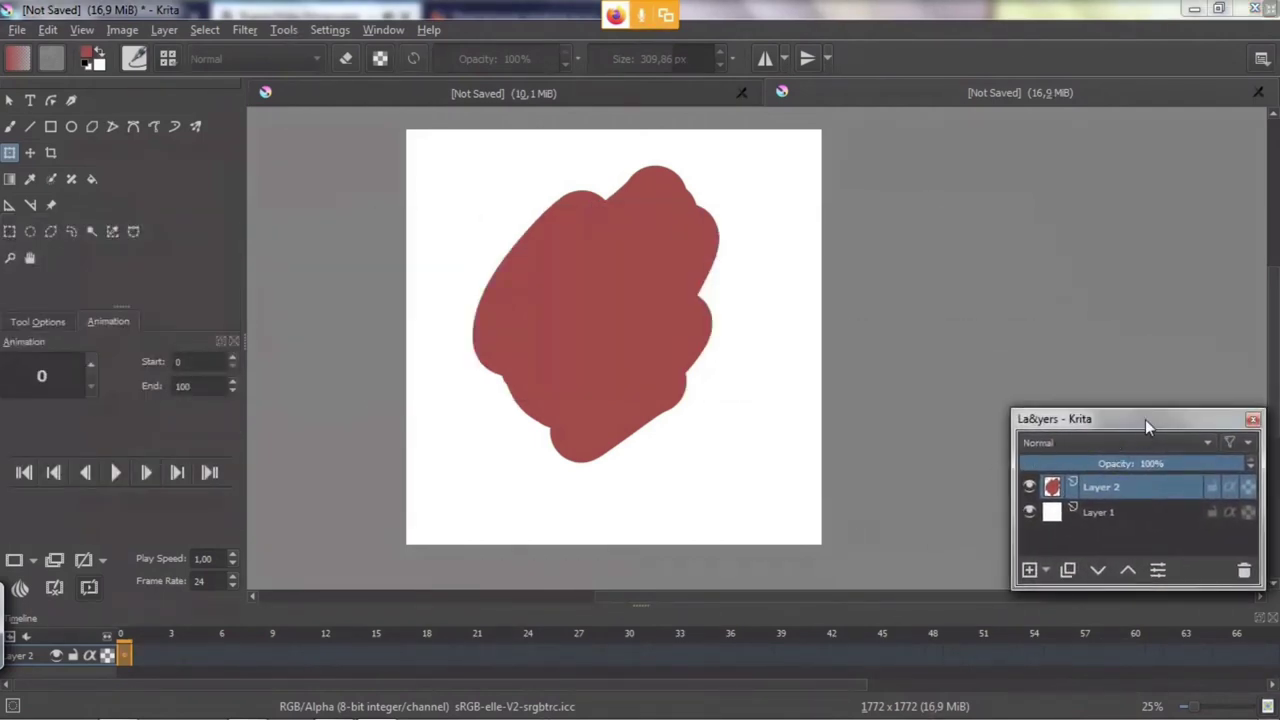
drag(1145, 419, 140, 271)
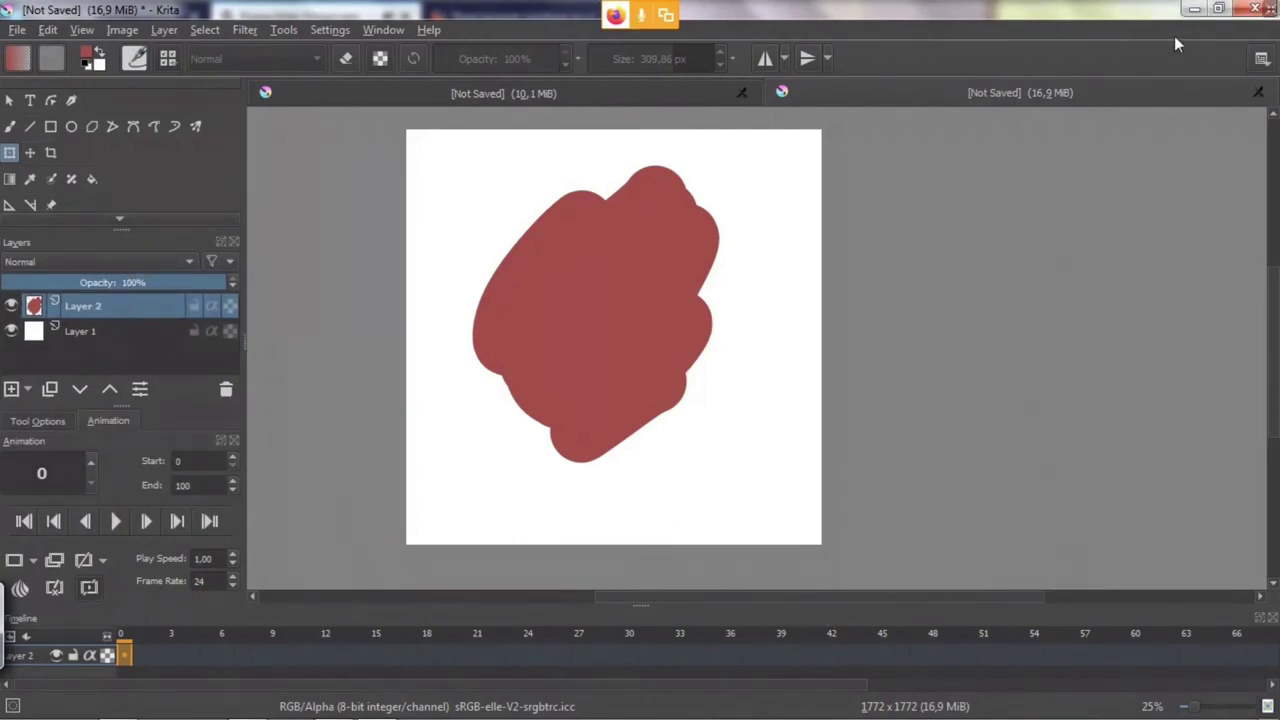
Step through the Animation, Big_Paint, Big_Vector, Default, Minimal and Small_Vector workspaces.
click(1262, 59)
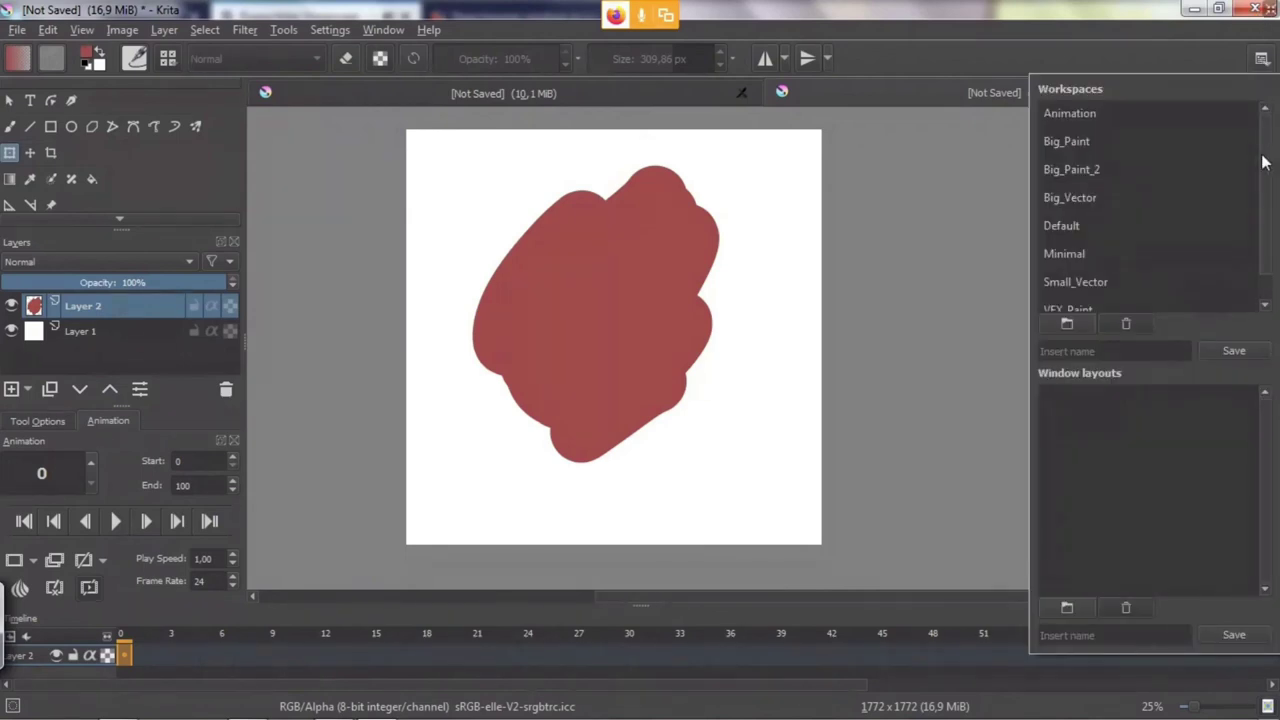
scroll(1265, 165, down, 1)
scroll(1260, 208, up, 1)
click(1113, 120)
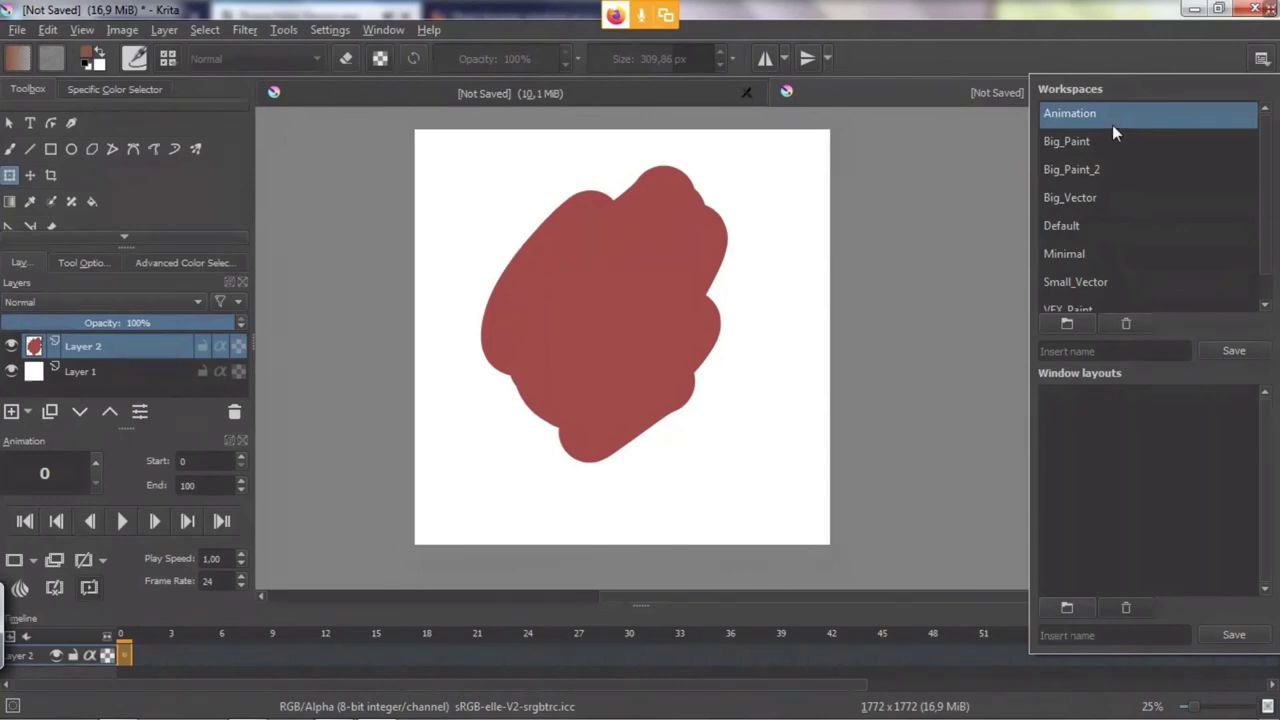
click(1108, 142)
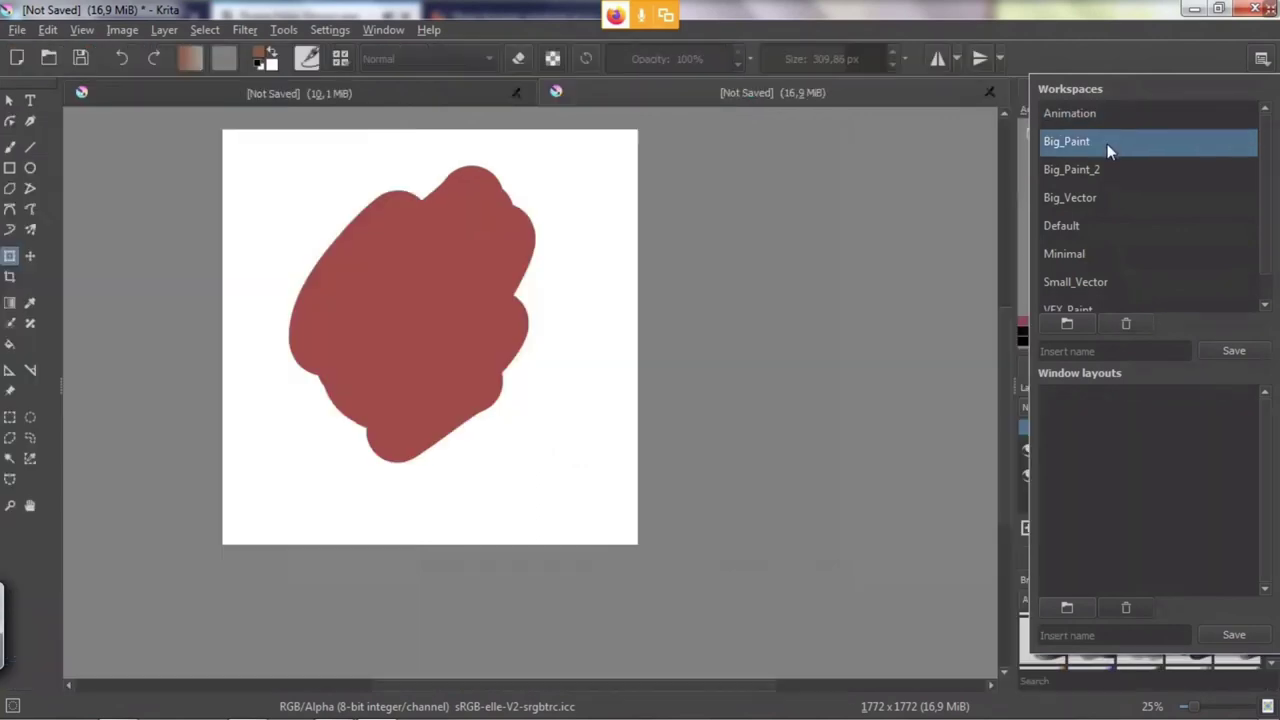
click(1100, 169)
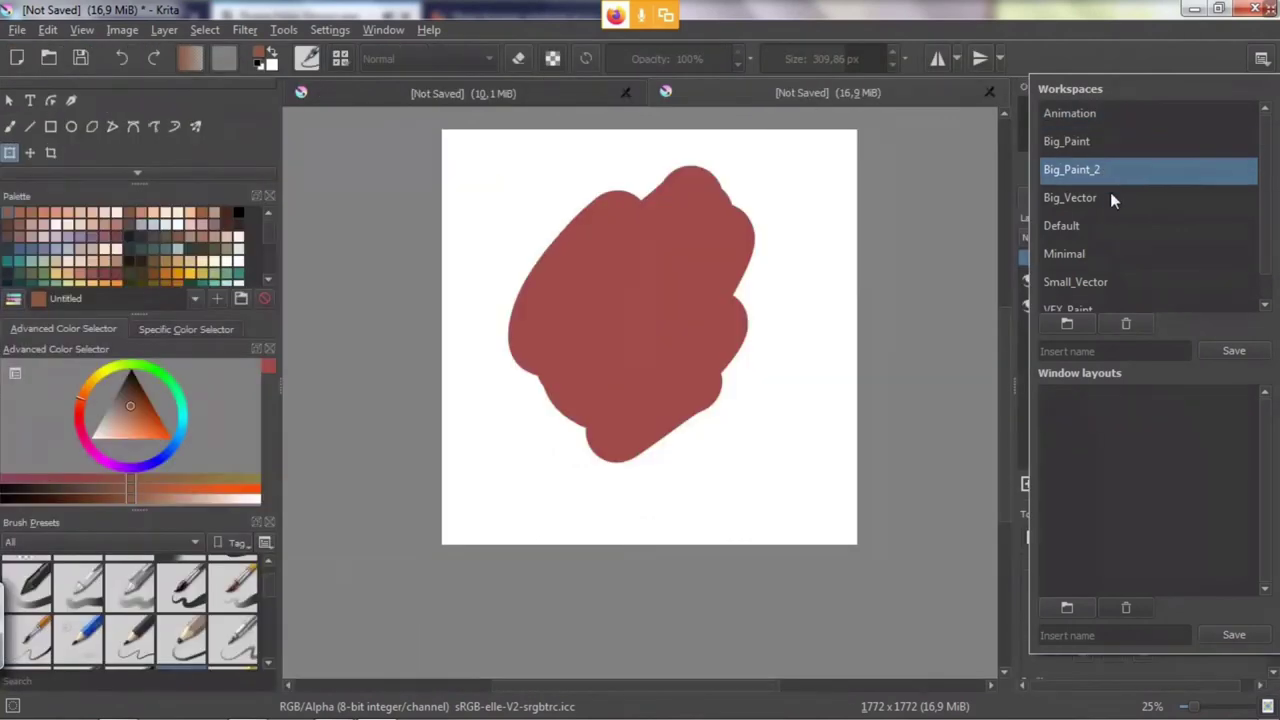
click(1110, 197)
click(1102, 220)
click(1104, 195)
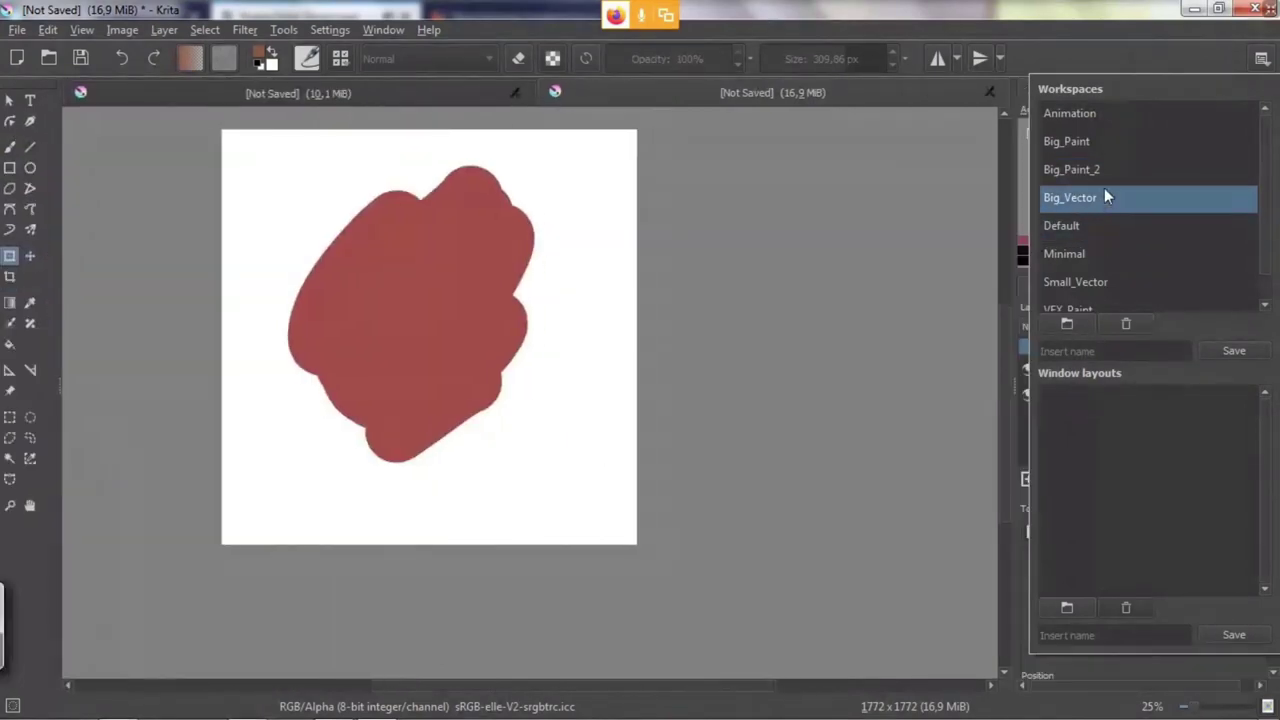
click(1098, 166)
click(1094, 141)
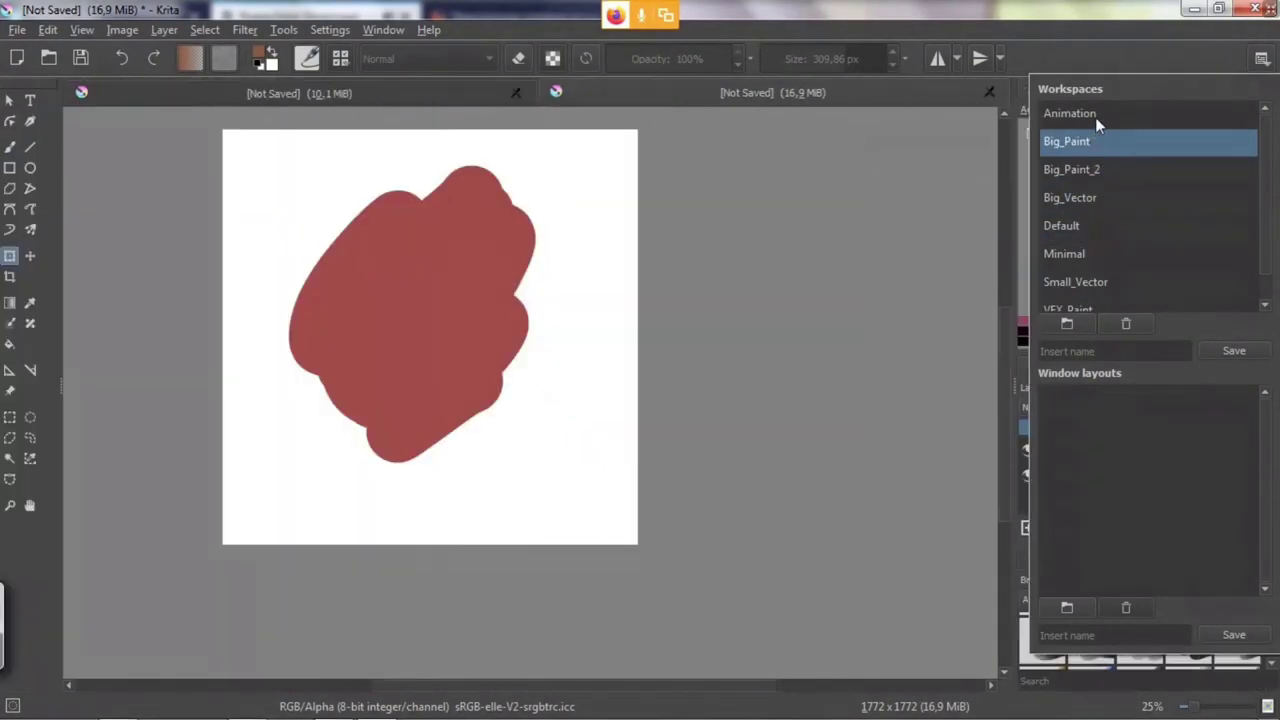
click(1095, 197)
click(1097, 225)
click(1098, 253)
click(1123, 282)
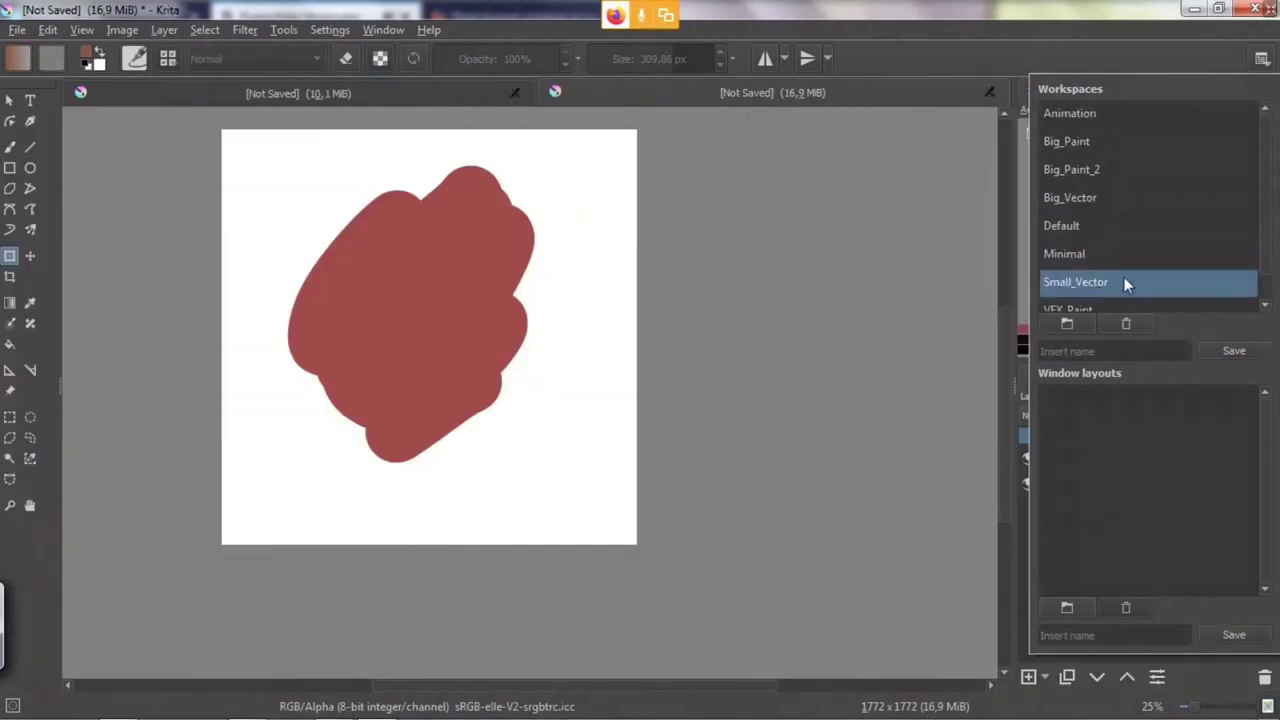
Try VFX_Paint, cycle back up the workspace list, and settle on Animation.
drag(1265, 190, 1263, 242)
click(1132, 295)
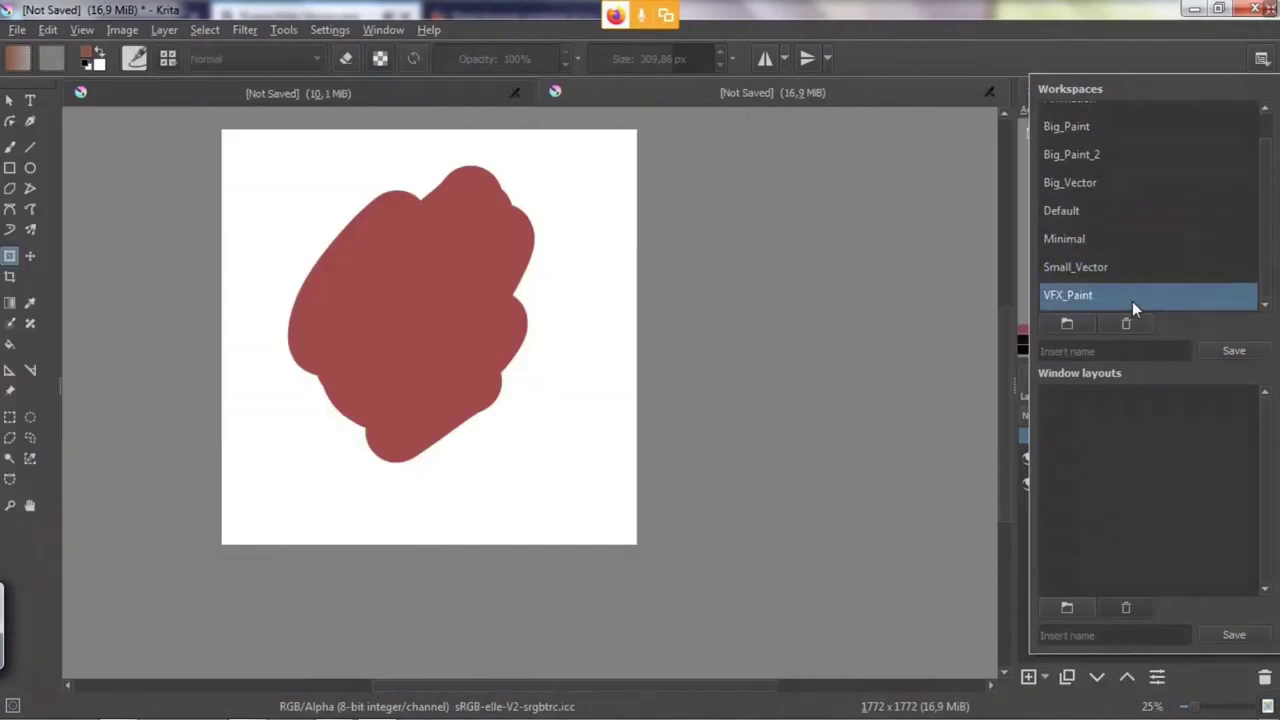
click(1122, 266)
click(1117, 239)
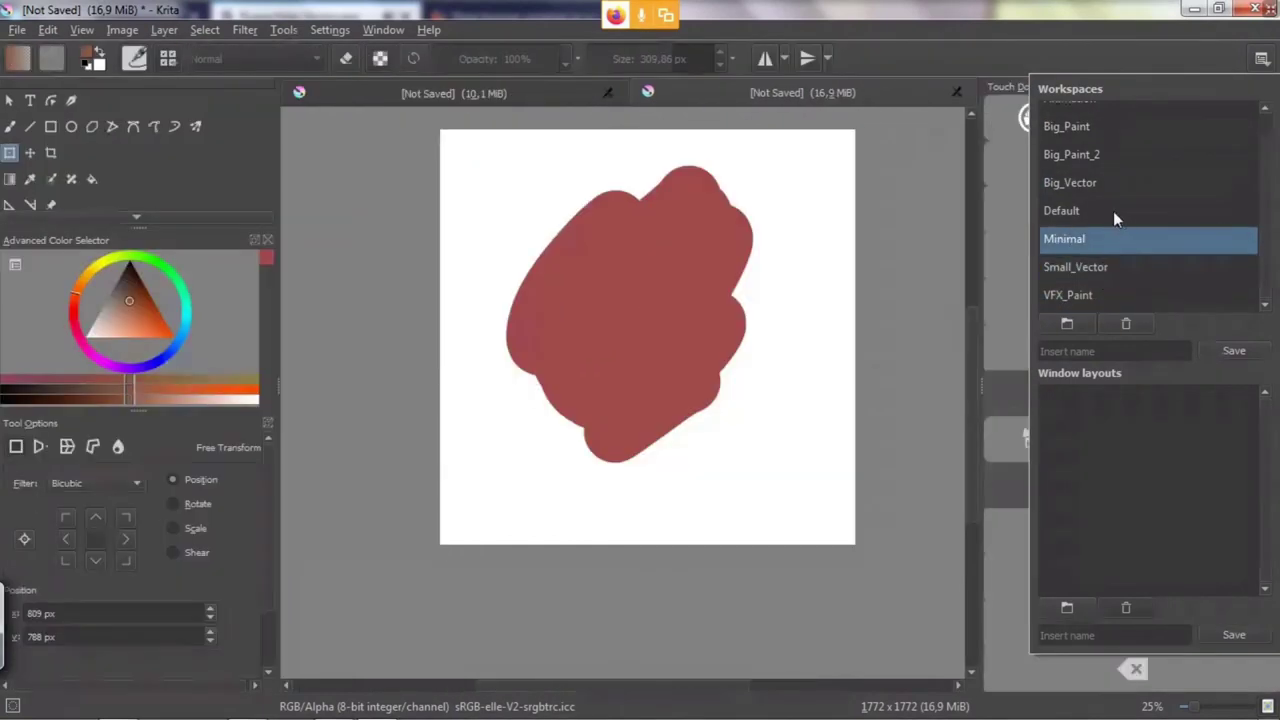
click(1111, 210)
click(1108, 182)
click(1106, 160)
click(1099, 130)
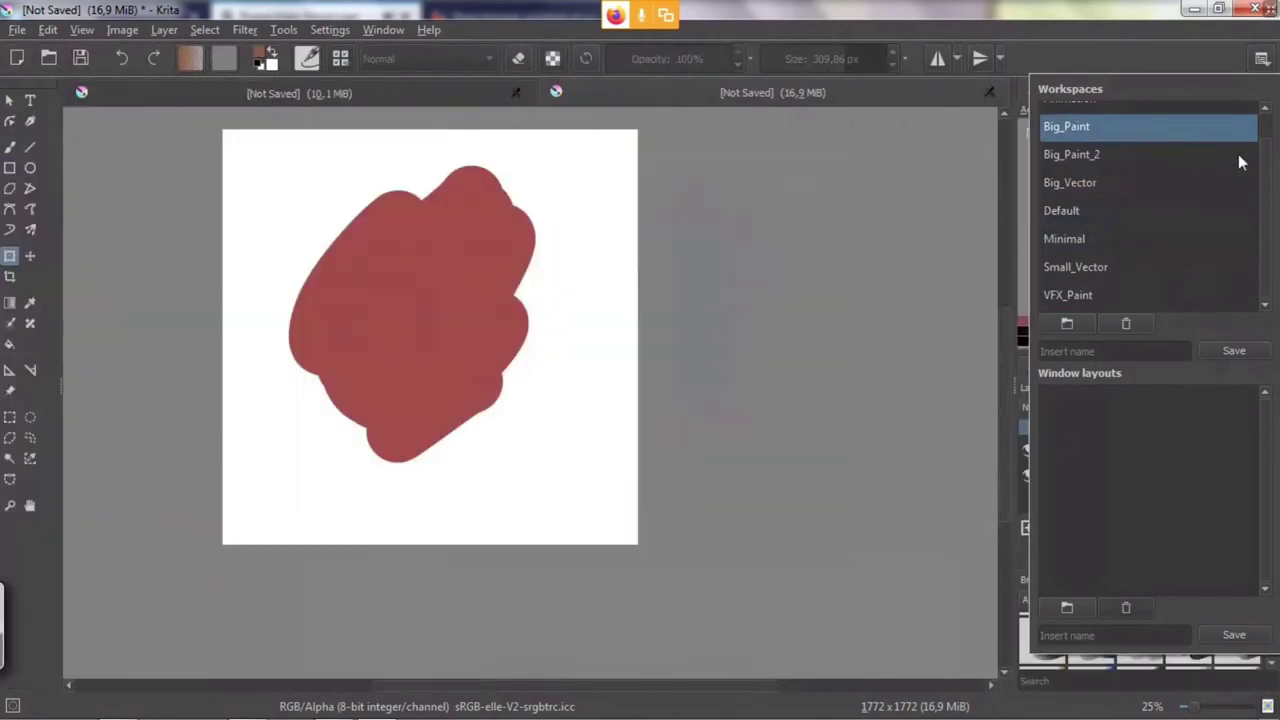
drag(1265, 152, 1260, 116)
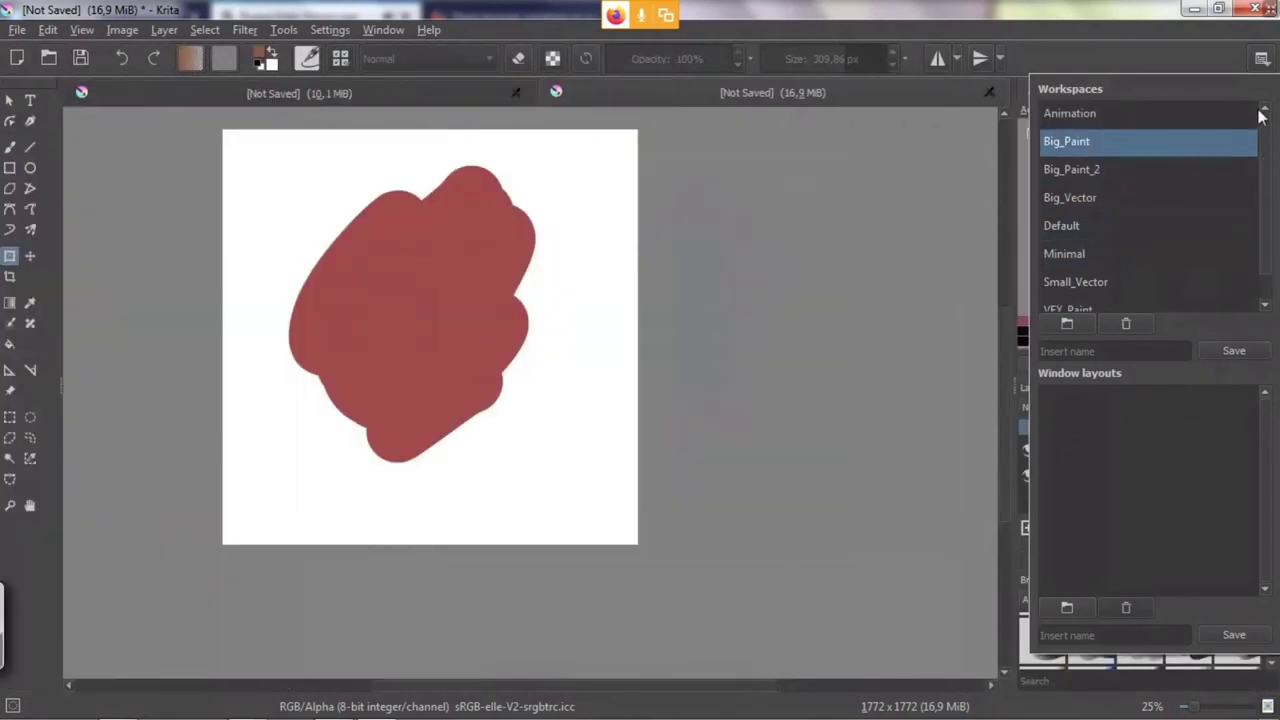
click(1148, 115)
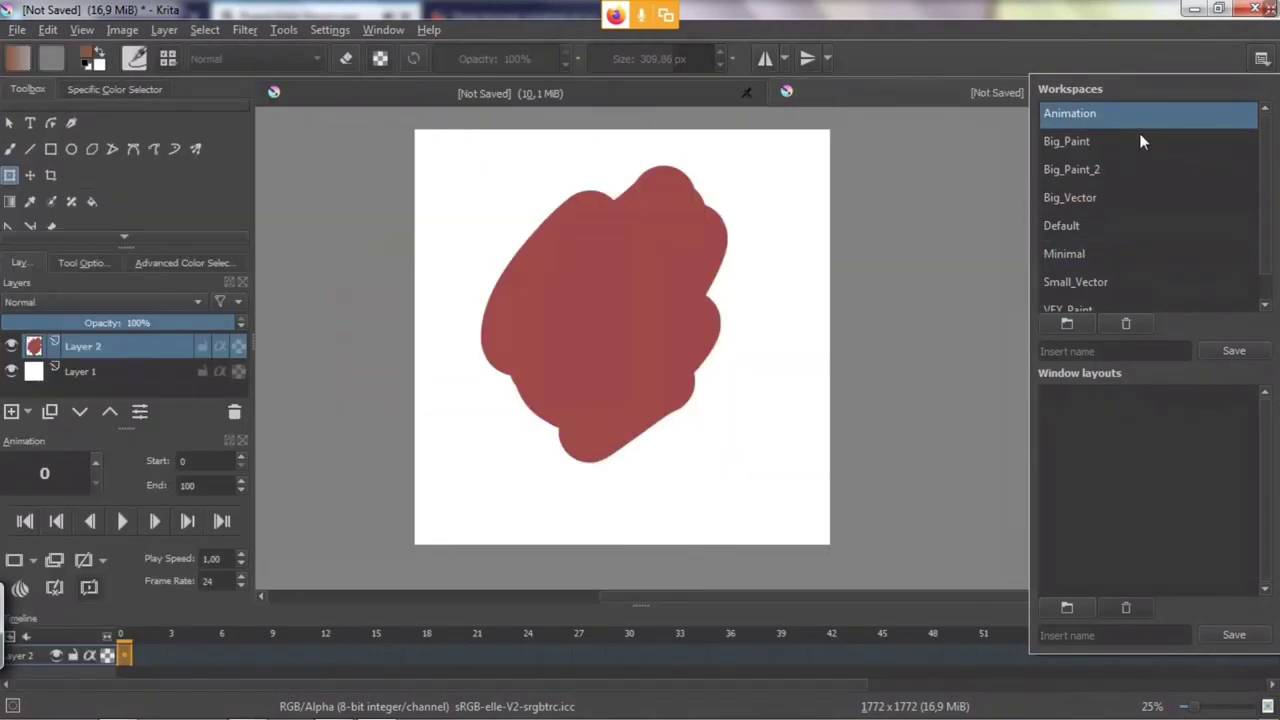
click(1140, 137)
click(1130, 120)
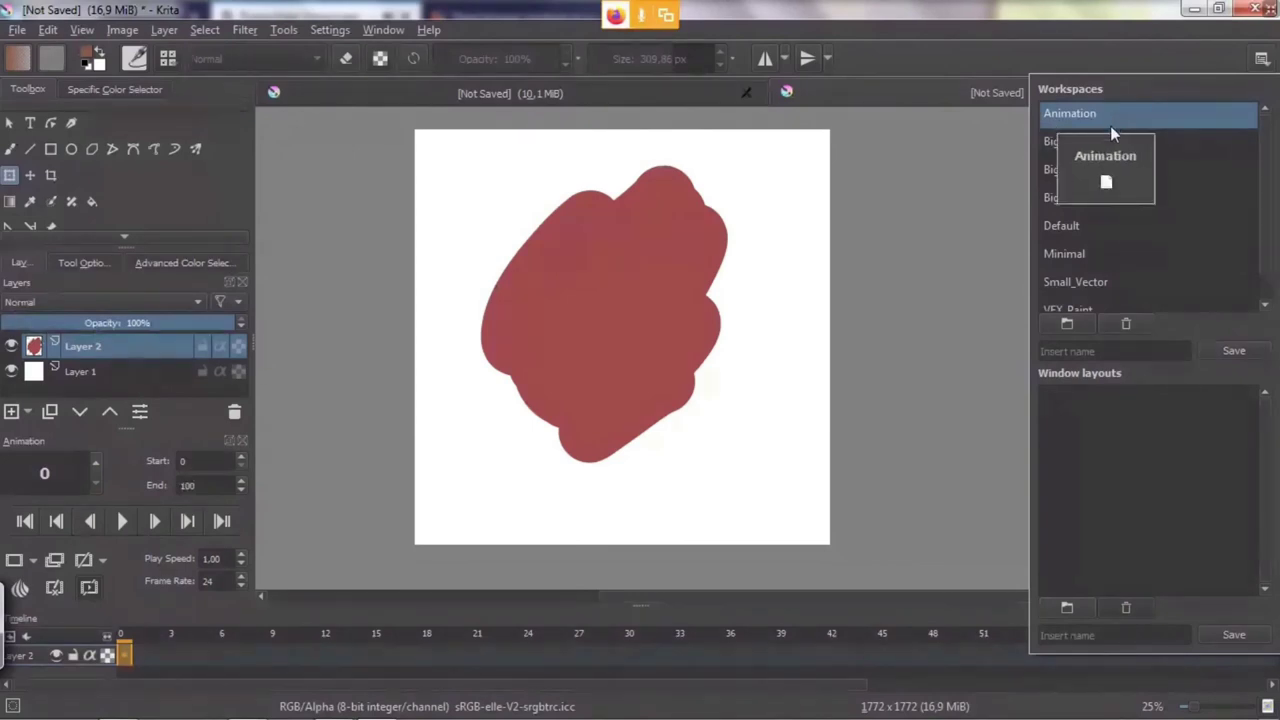
Dismiss the Workspaces popup, keeping the Animation layout in place.
click(1262, 59)
click(1262, 59)
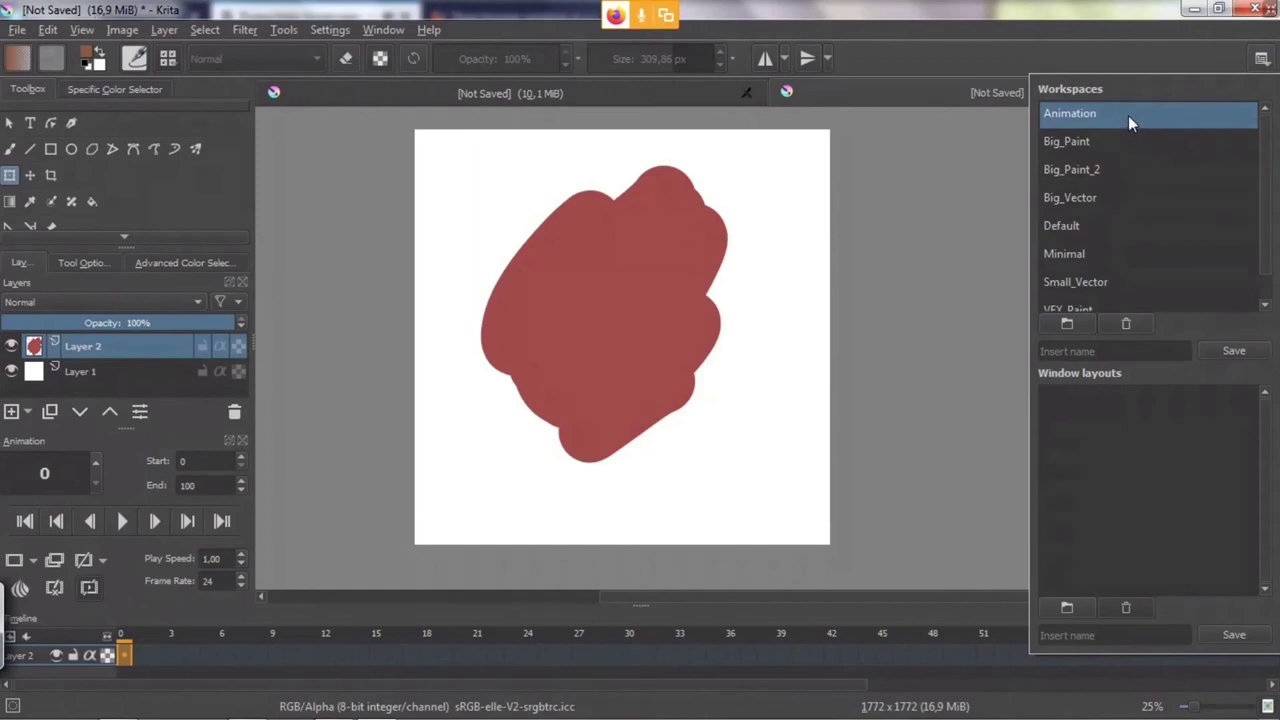
click(962, 193)
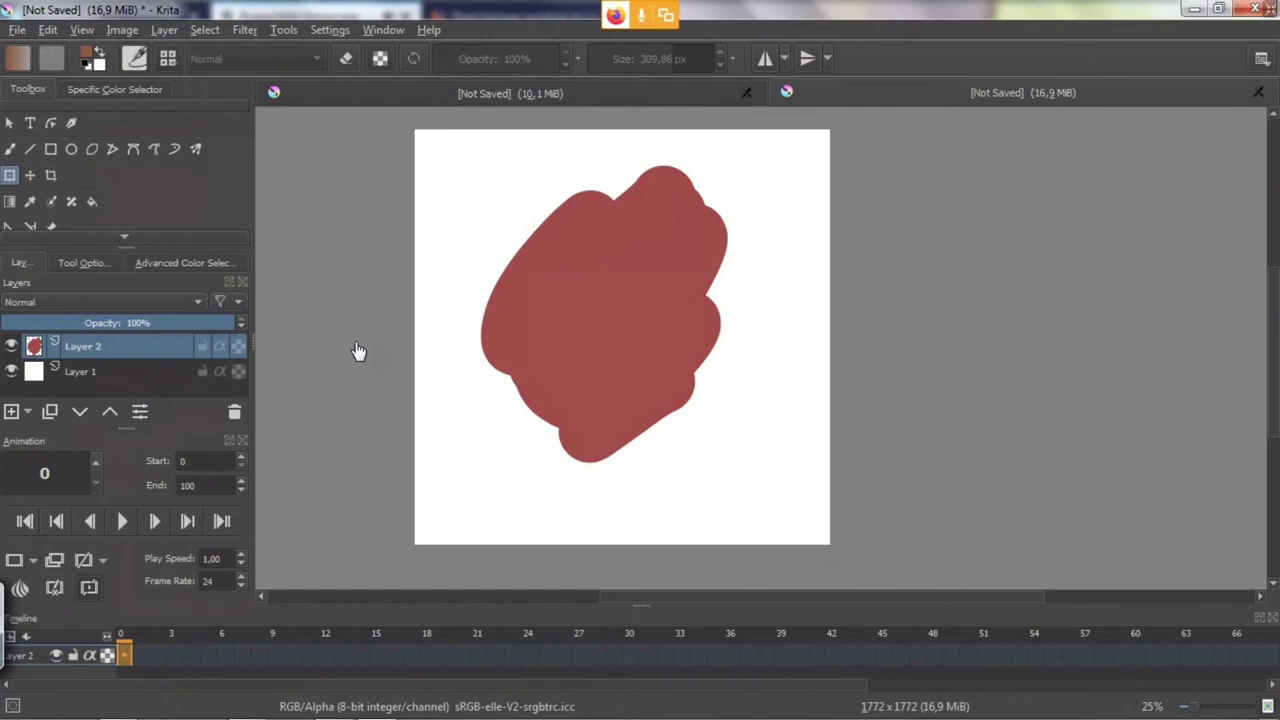
Undo the thick filled rectangle and redraw it top-left as a 2.91 px outline, then begin a Ctrl+T transform.
click(53, 149)
drag(447, 176, 568, 273)
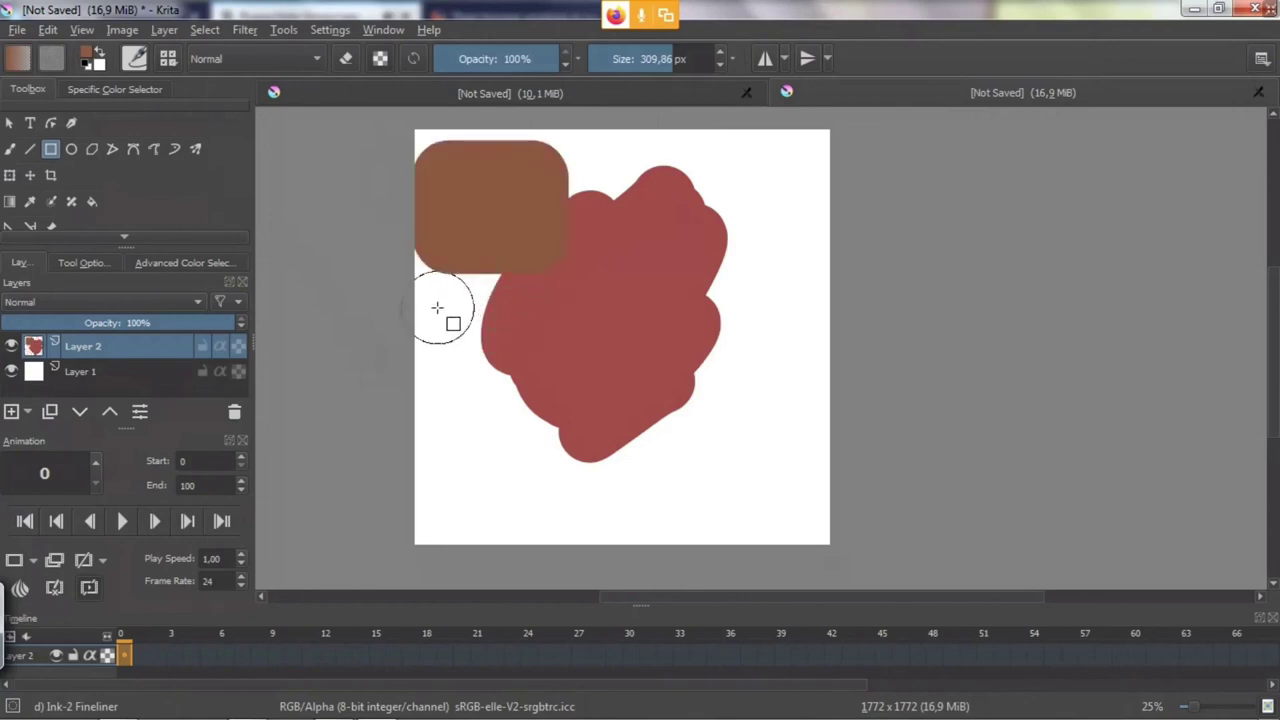
key(ctrl+z)
click(605, 60)
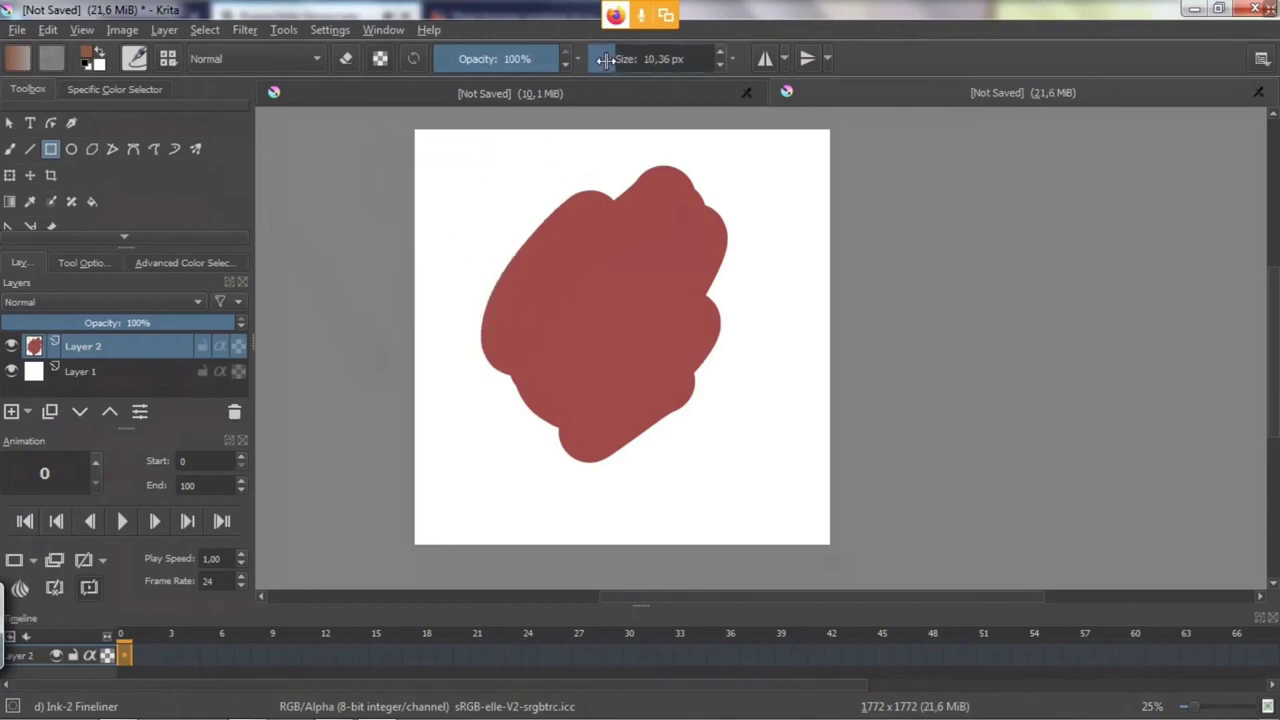
drag(605, 60, 600, 61)
drag(431, 158, 512, 231)
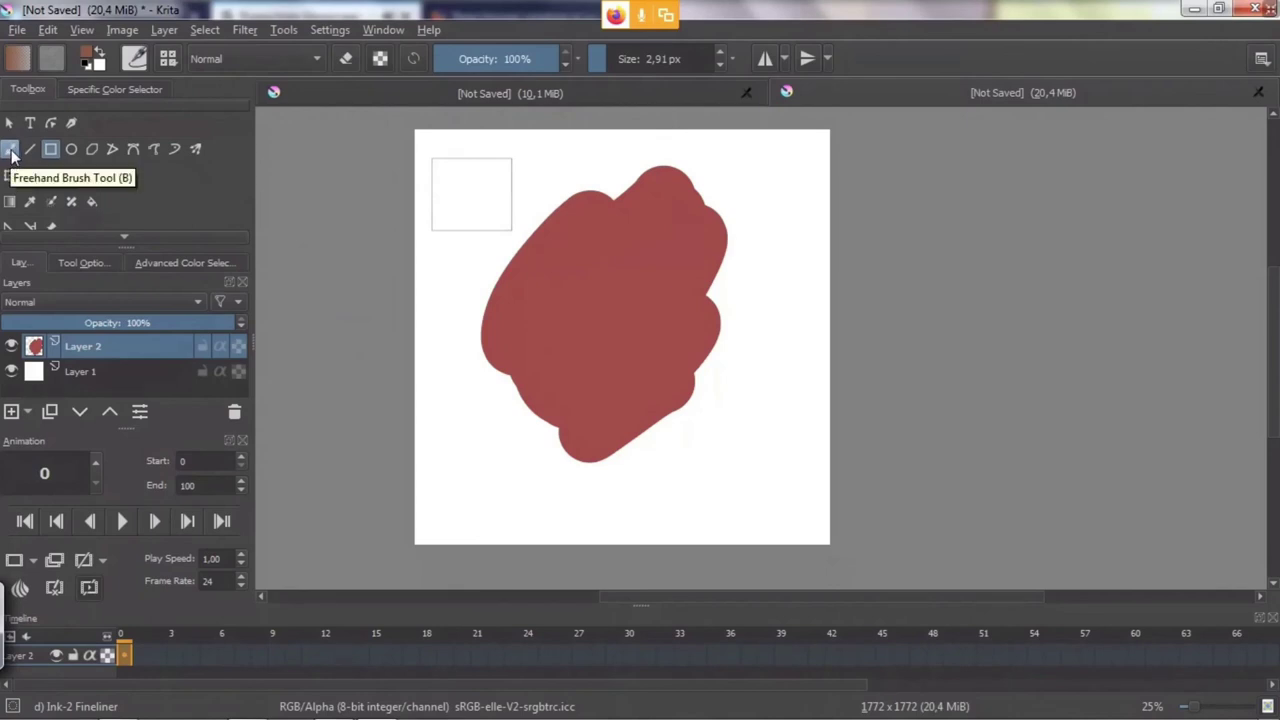
click(11, 151)
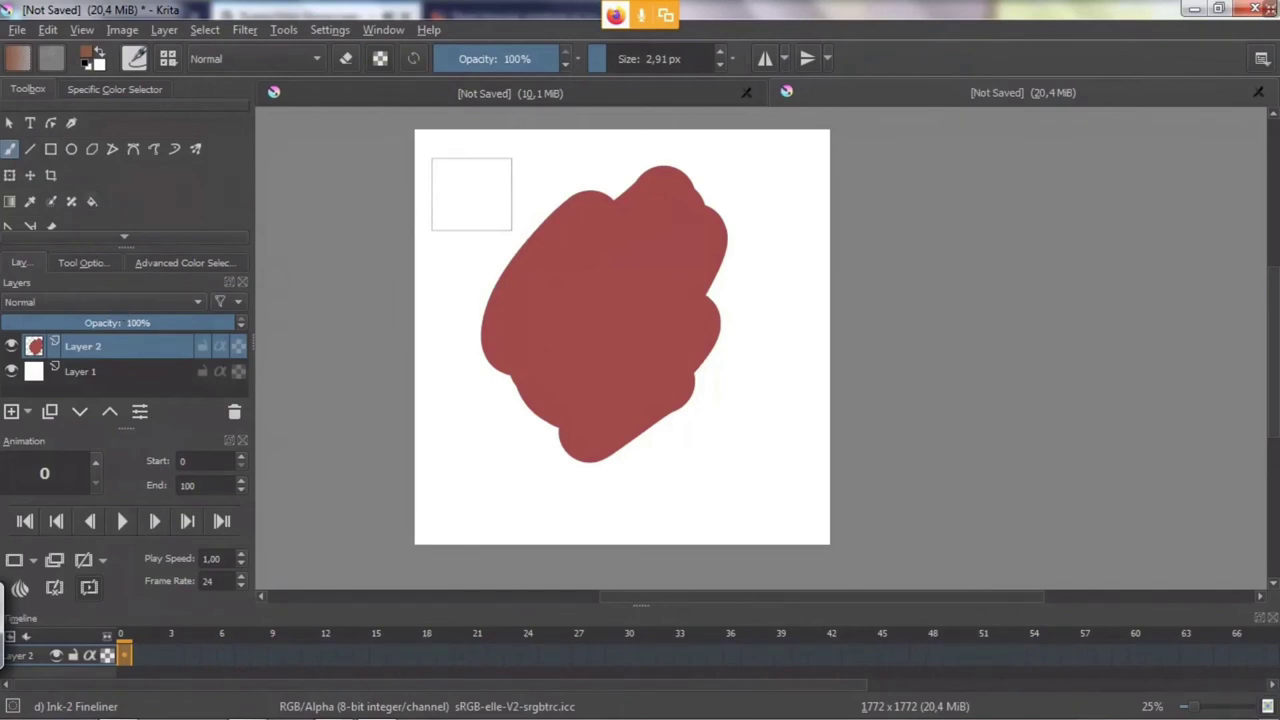
key(ctrl+t)
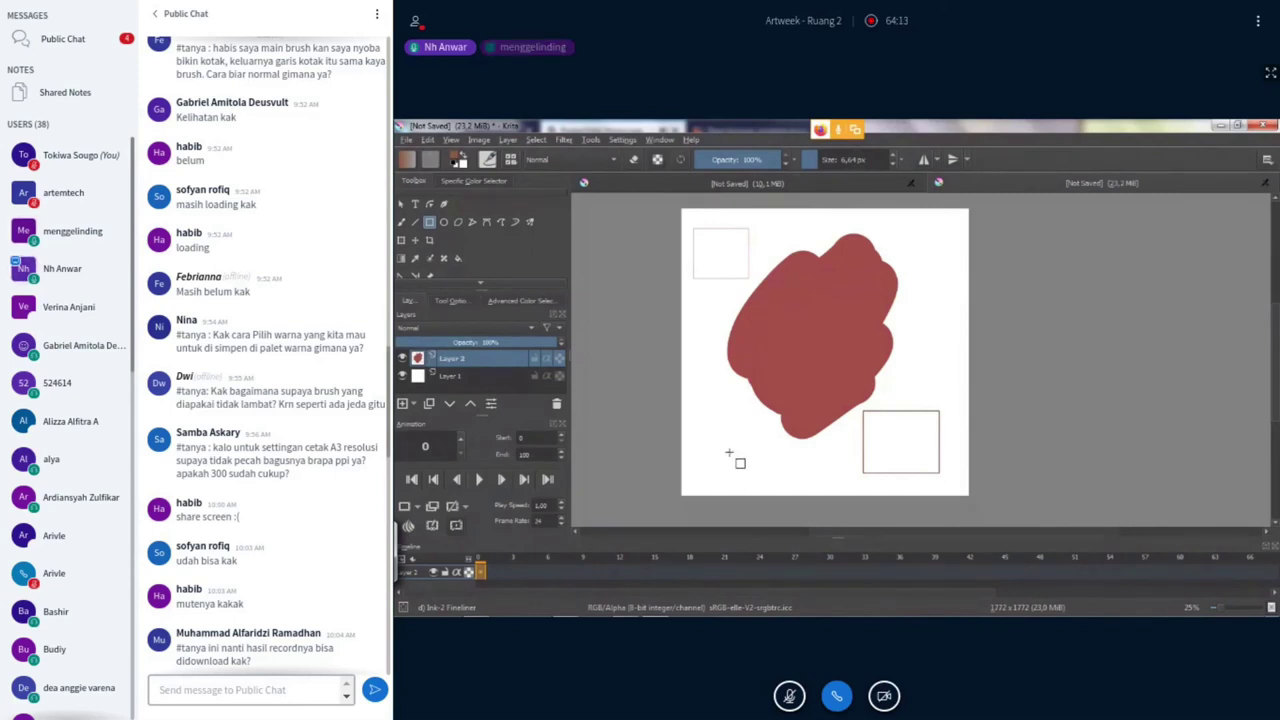
Draw another small thin rectangle outline near the bottom of the canvas.
drag(698, 409, 755, 459)
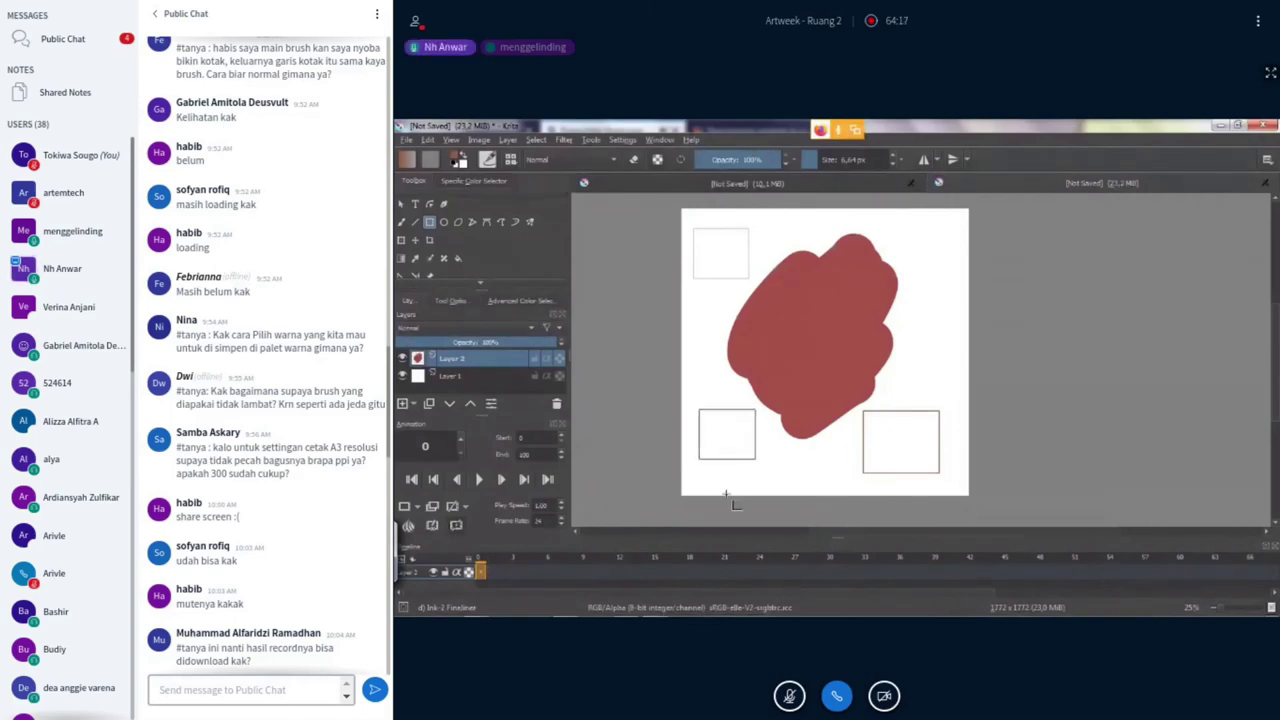